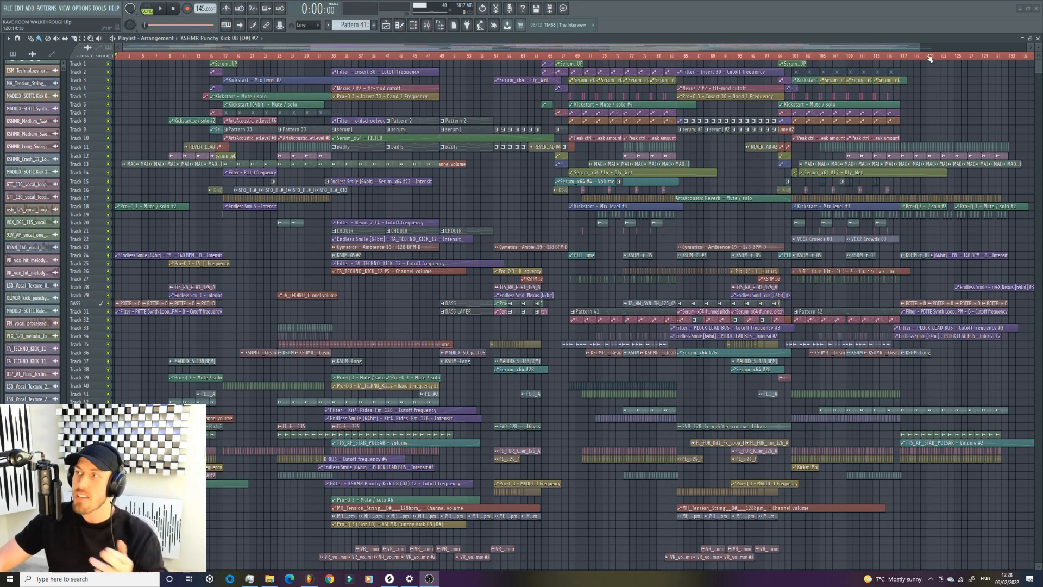
Step: Fit the whole arrangement in the Playlist with taller tracks and play it from bar 66, just before the first drop
{"action": "left_click_drag", "start_coordinate": [916, 44], "coordinate": [1024, 45]}
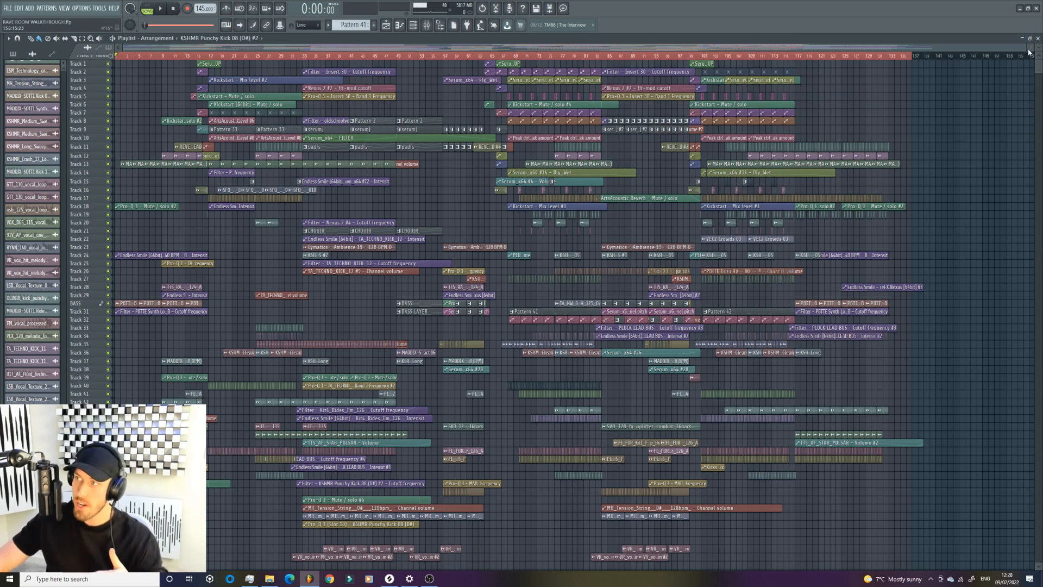
{"action": "left_click_drag", "start_coordinate": [1024, 48], "coordinate": [581, 47]}
{"action": "left_click_drag", "start_coordinate": [1039, 60], "coordinate": [1038, 50]}
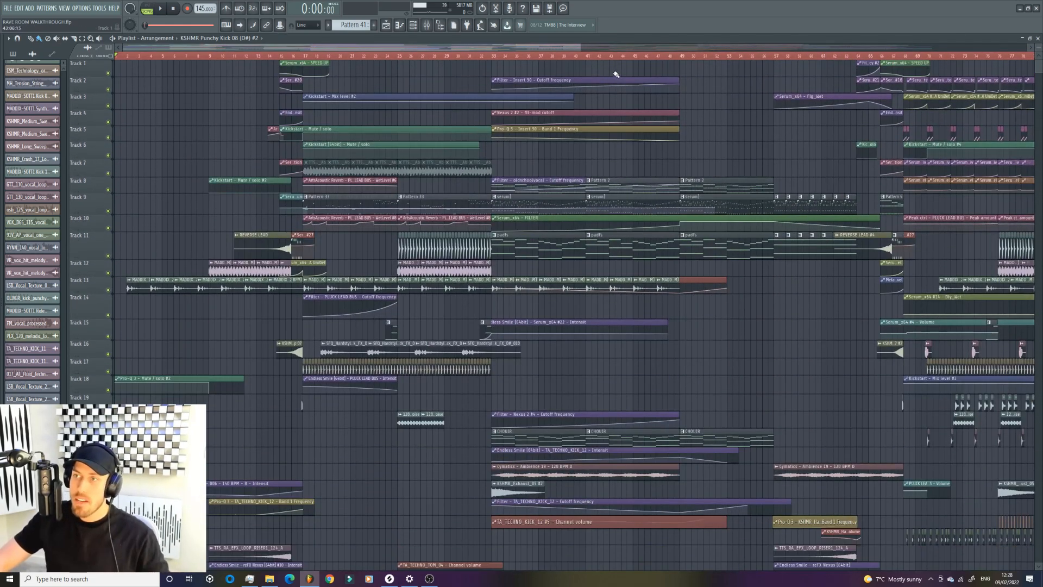
{"action": "left_click_drag", "start_coordinate": [580, 48], "coordinate": [1031, 47]}
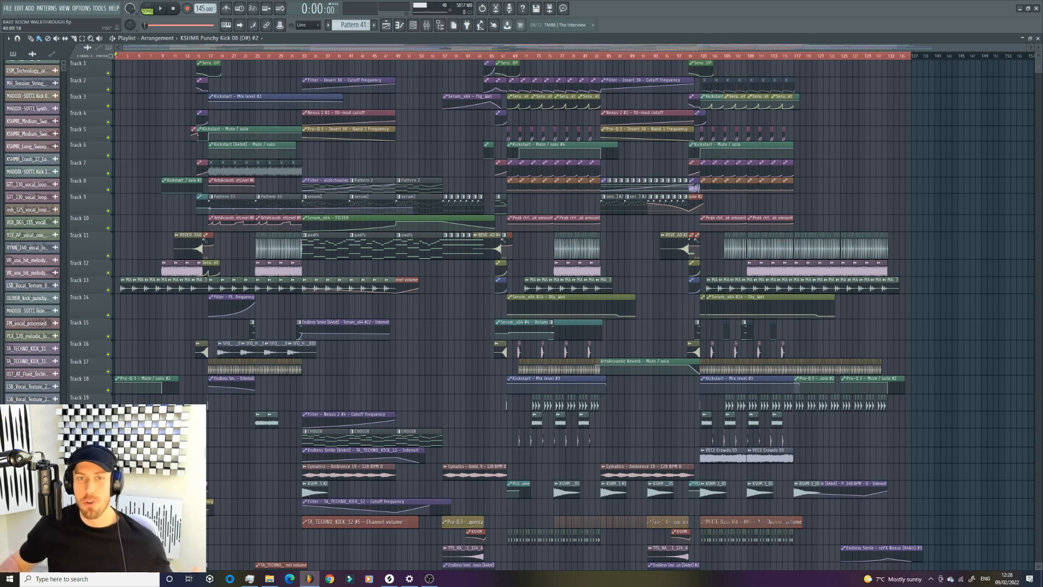
{"action": "left_click", "coordinate": [492, 56]}
{"action": "left_click", "coordinate": [496, 57]}
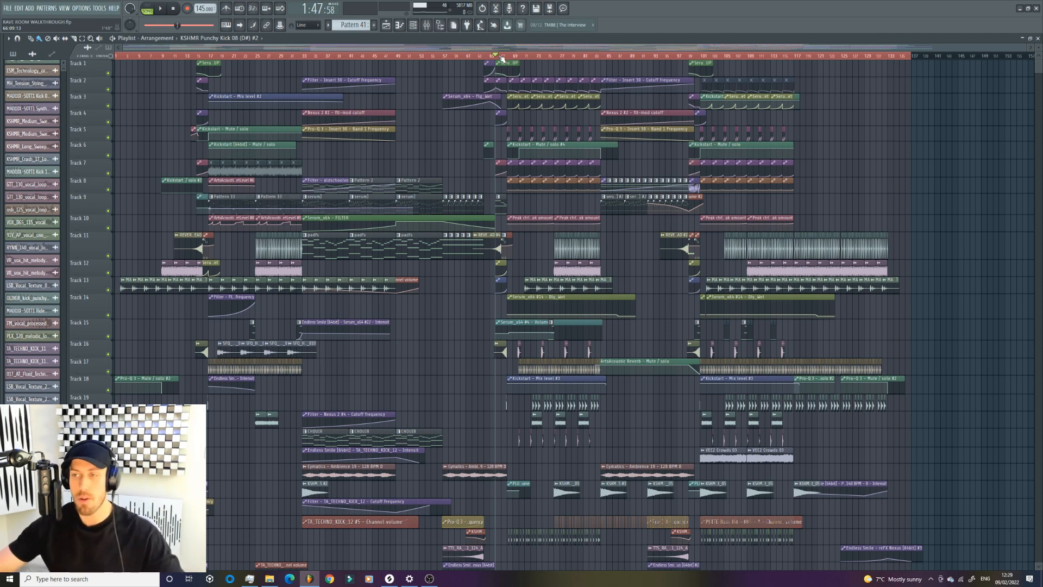
{"action": "key", "text": "space"}
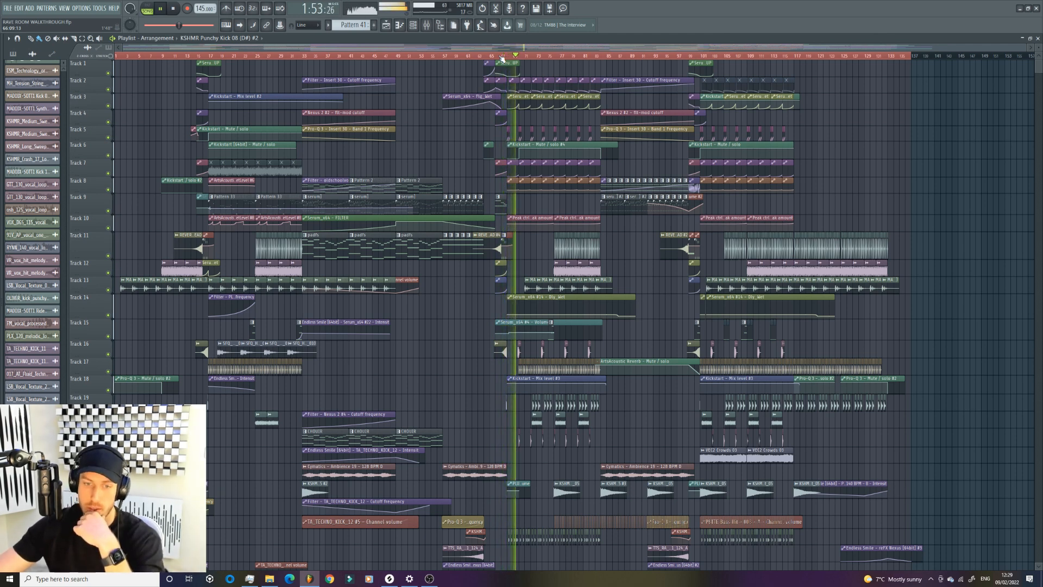
Step: Inspect the master track in the mixer during playback, then hide the mixer and stop the song
{"action": "left_click", "coordinate": [426, 25]}
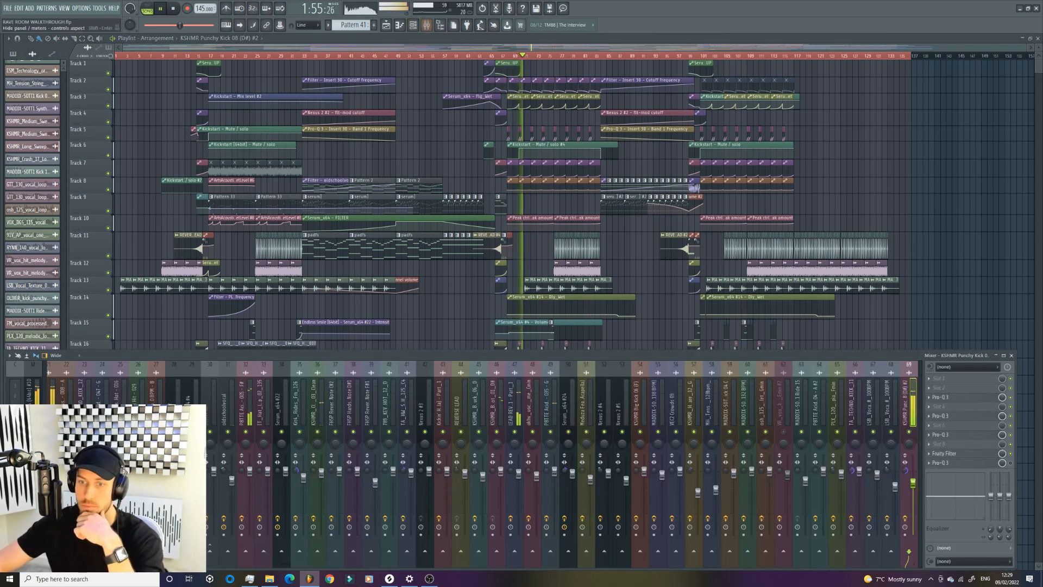
{"action": "left_click", "coordinate": [35, 478]}
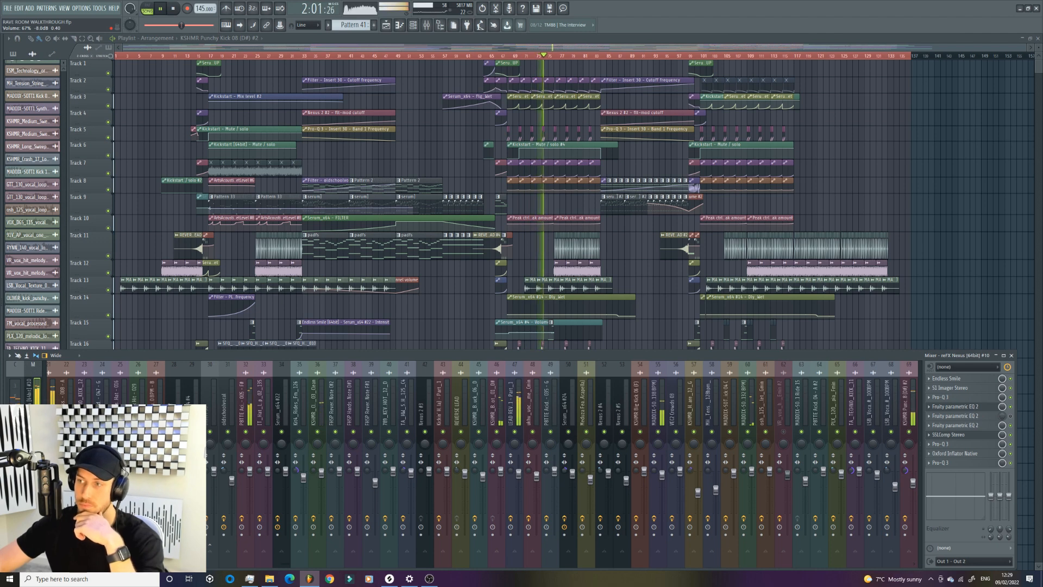
{"action": "key", "text": "F9"}
{"action": "key", "text": "space"}
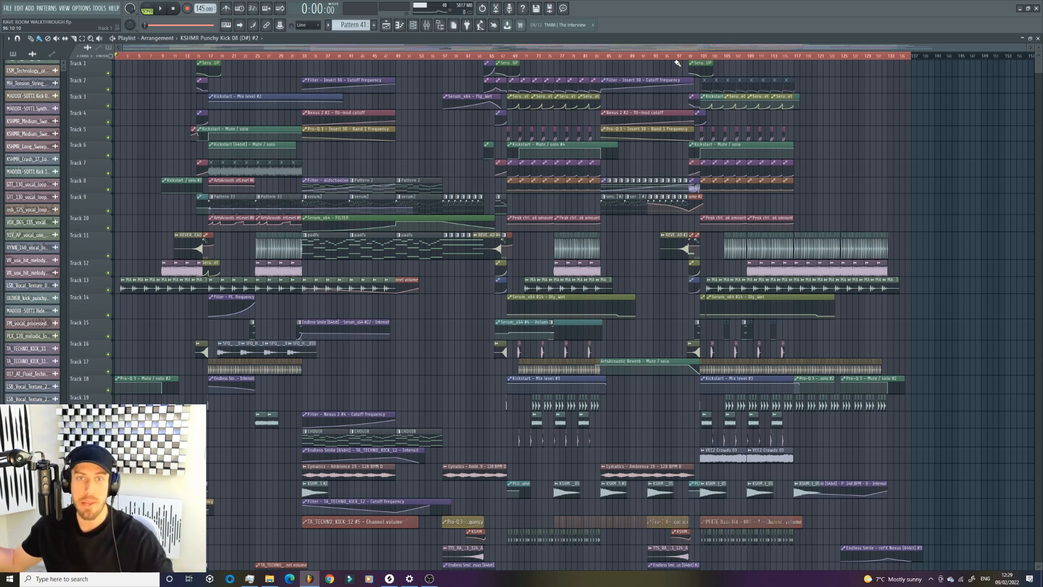
Step: Zoom in on the first drop and examine its drum and percussion clips around tracks 33 to 51
{"action": "left_click_drag", "start_coordinate": [1024, 50], "coordinate": [971, 59]}
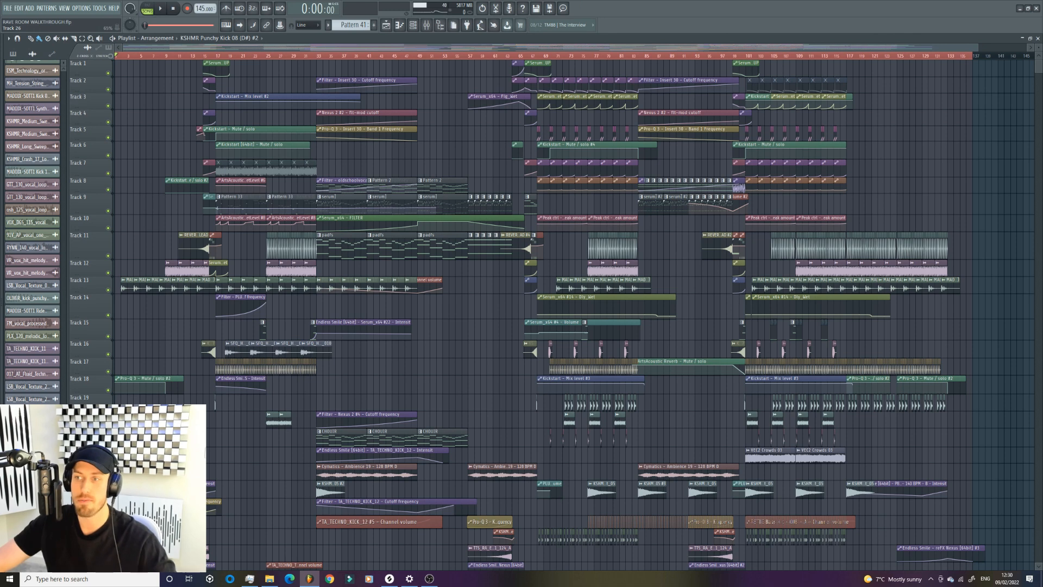
{"action": "left_click_drag", "start_coordinate": [89, 528], "coordinate": [89, 535]}
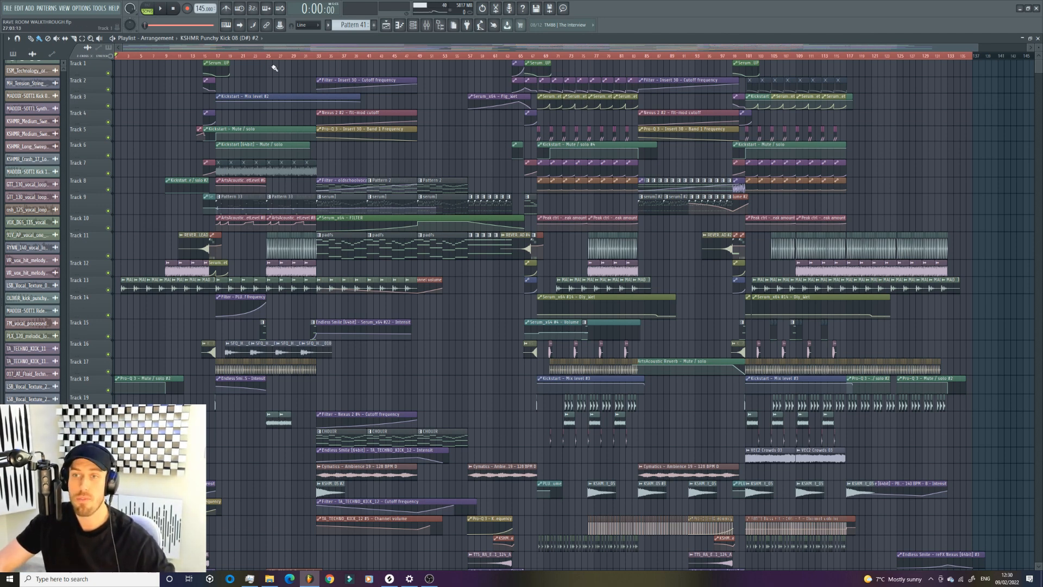
{"action": "left_click_drag", "start_coordinate": [129, 49], "coordinate": [466, 47]}
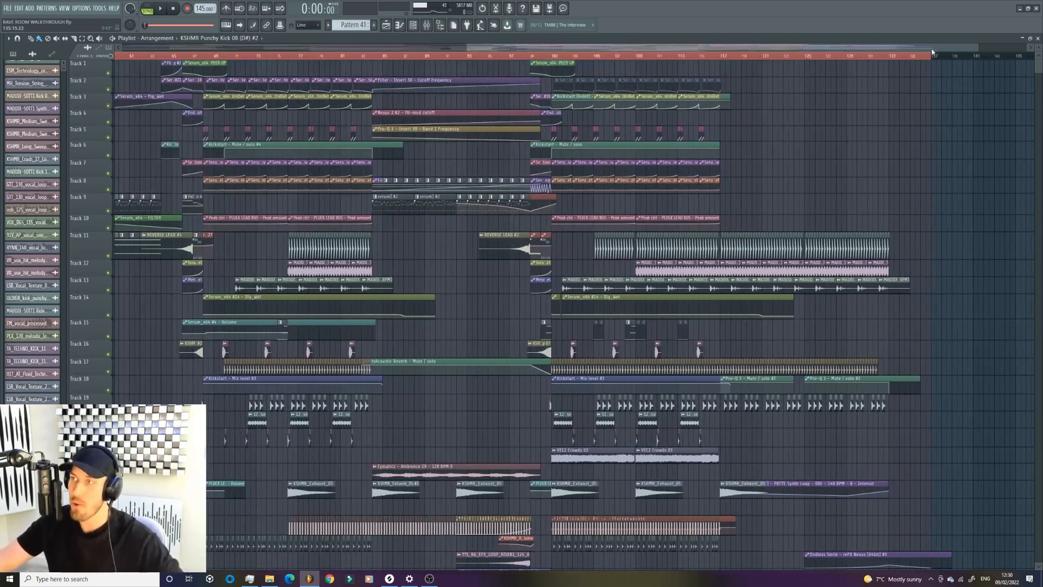
{"action": "left_click_drag", "start_coordinate": [980, 47], "coordinate": [728, 47]}
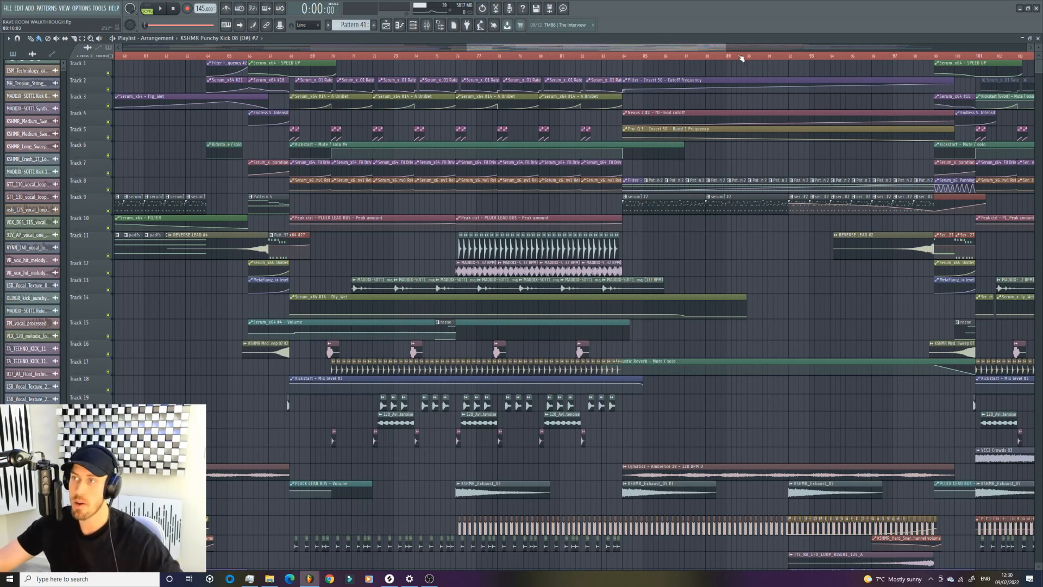
{"action": "left_click_drag", "start_coordinate": [729, 47], "coordinate": [691, 62]}
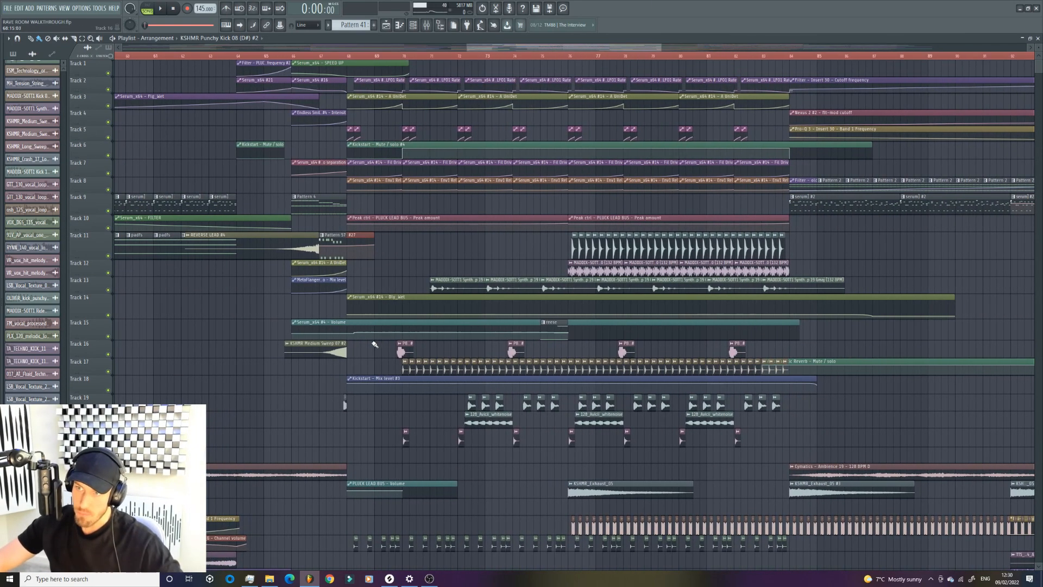
{"action": "scroll", "coordinate": [331, 183], "scroll_direction": "down", "scroll_amount": 5}
{"action": "scroll", "coordinate": [335, 282], "scroll_direction": "down", "scroll_amount": 5}
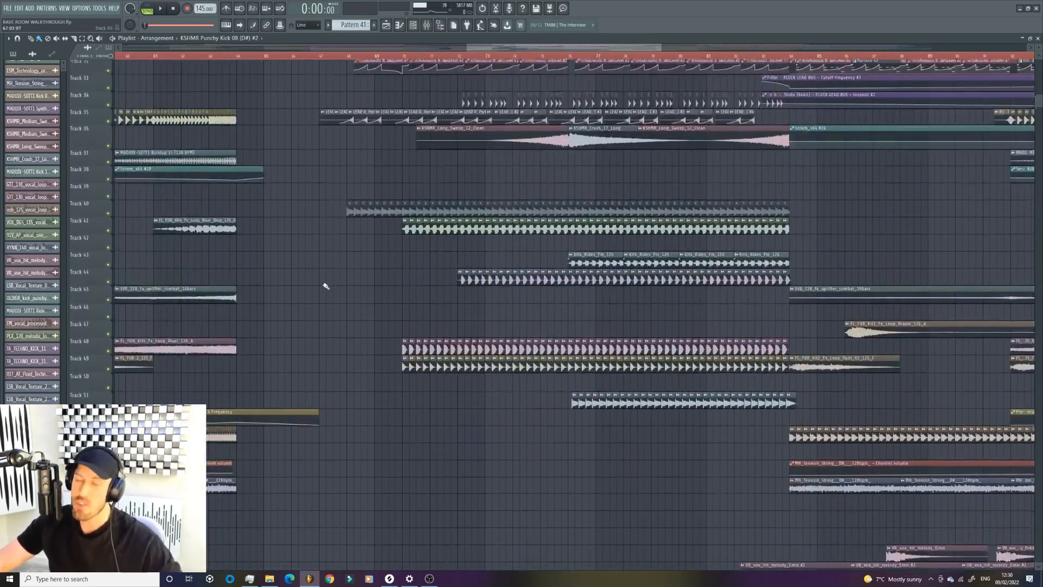
{"action": "scroll", "coordinate": [339, 315], "scroll_direction": "up", "scroll_amount": 6}
{"action": "scroll", "coordinate": [346, 348], "scroll_direction": "down", "scroll_amount": 5}
{"action": "scroll", "coordinate": [348, 354], "scroll_direction": "down", "scroll_amount": 6}
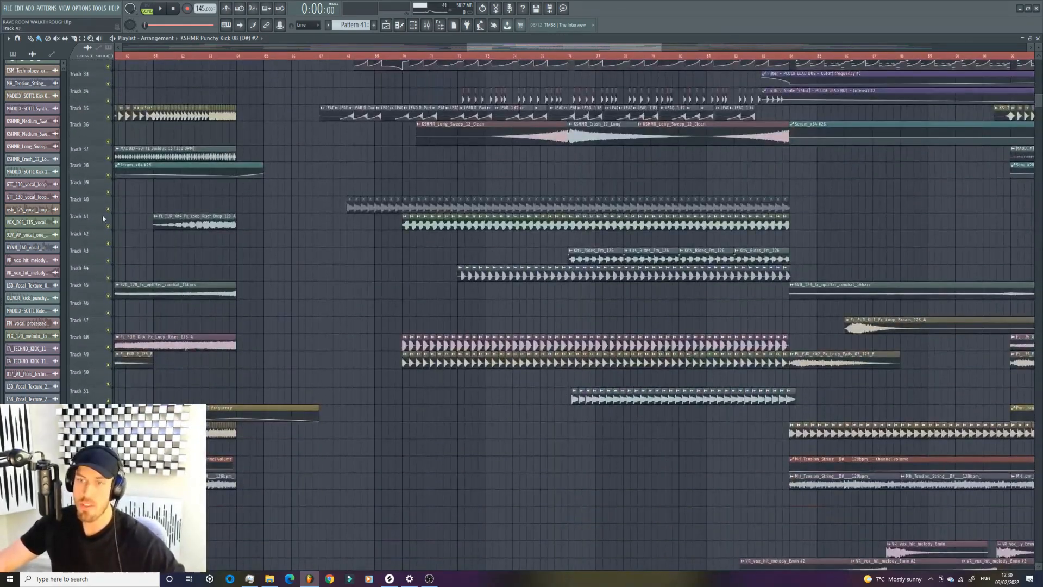
Step: Solo track 41 and listen to it from the start of its repeated drop clips at bar 70
{"action": "right_click", "coordinate": [108, 227]}
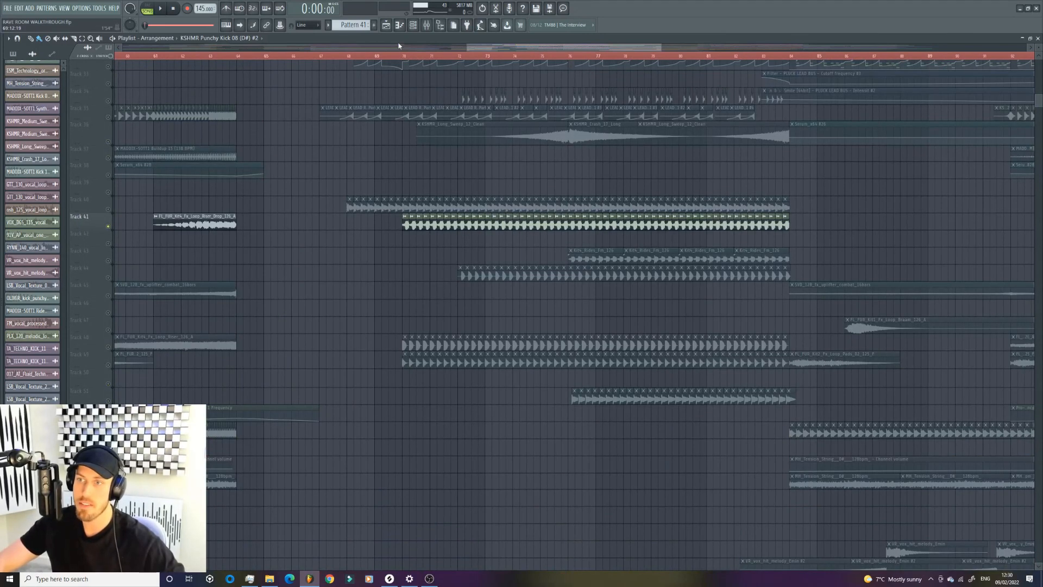
{"action": "left_click", "coordinate": [403, 58]}
{"action": "key", "text": "space"}
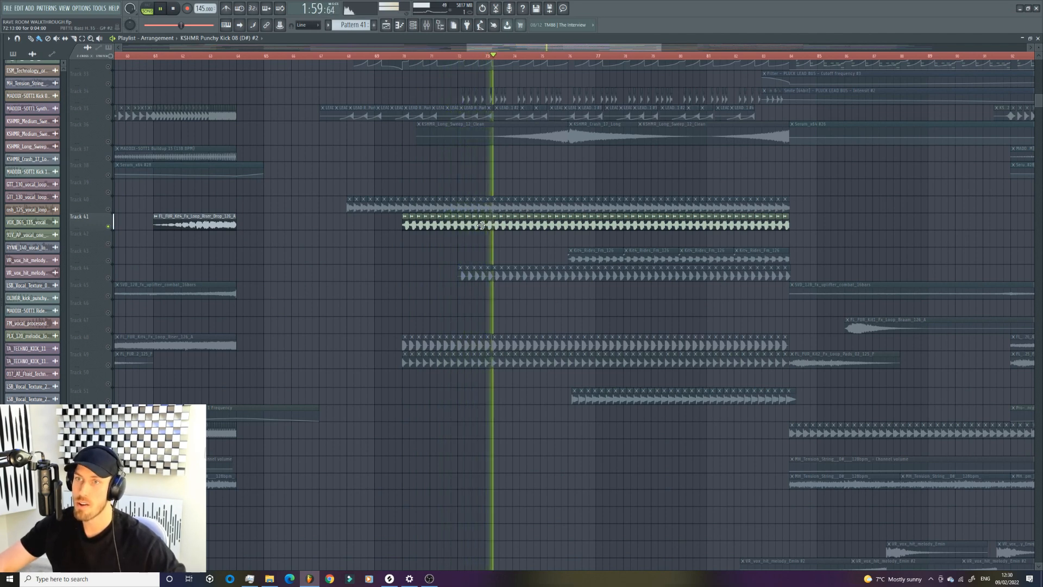
{"action": "left_click", "coordinate": [174, 9]}
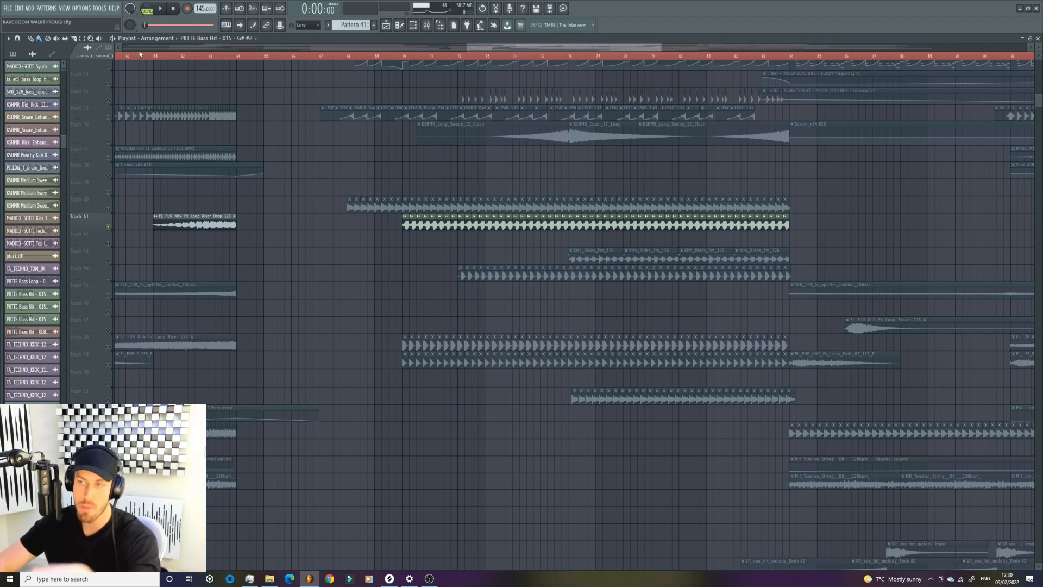
Step: Zoom in further on the first drop and replay the soloed track 41 from bar 70
{"action": "left_click_drag", "start_coordinate": [467, 47], "coordinate": [492, 48]}
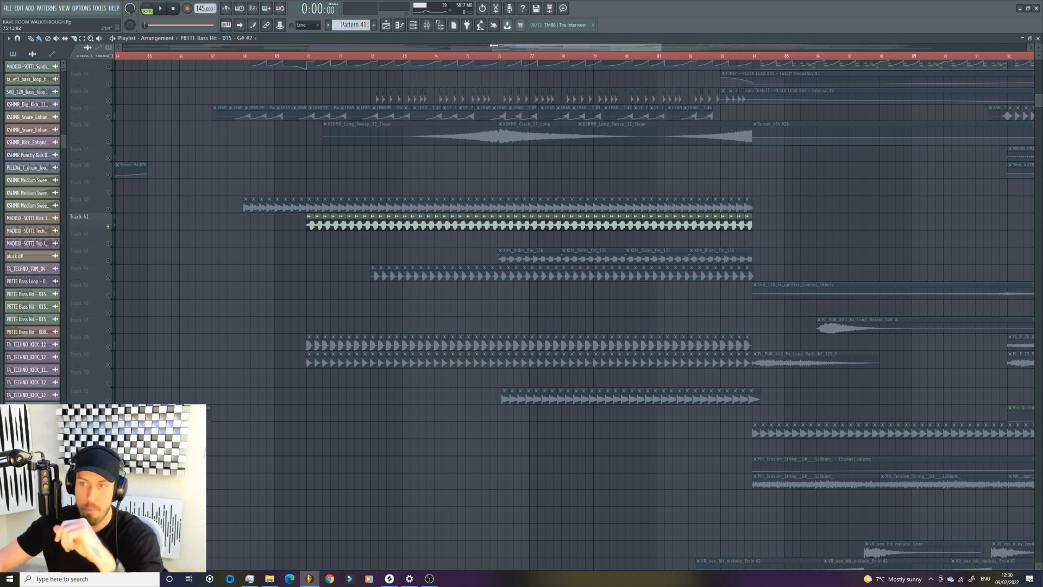
{"action": "left_click_drag", "start_coordinate": [493, 45], "coordinate": [509, 46]}
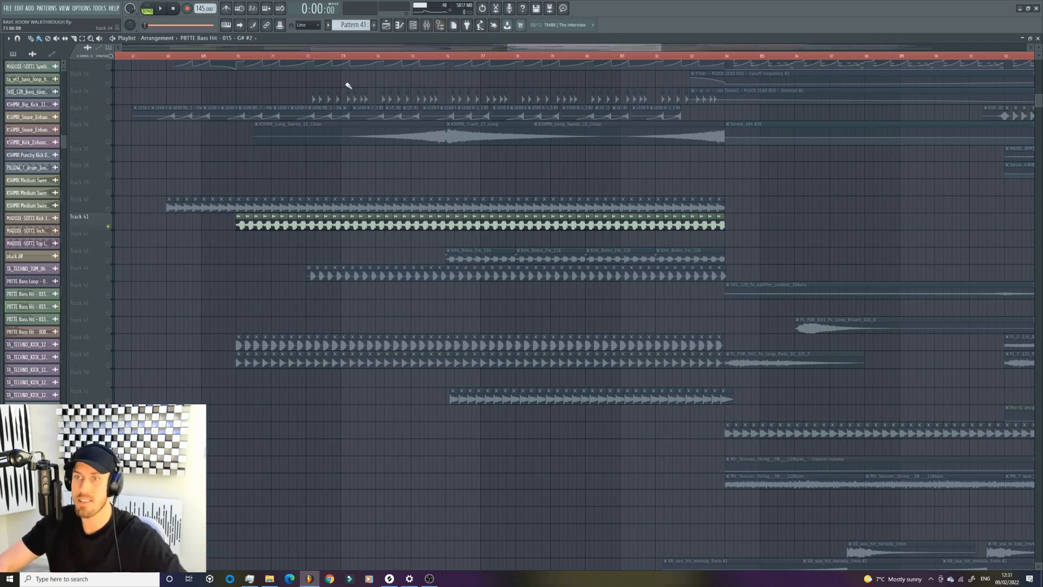
{"action": "left_click", "coordinate": [241, 56]}
{"action": "key", "text": "space"}
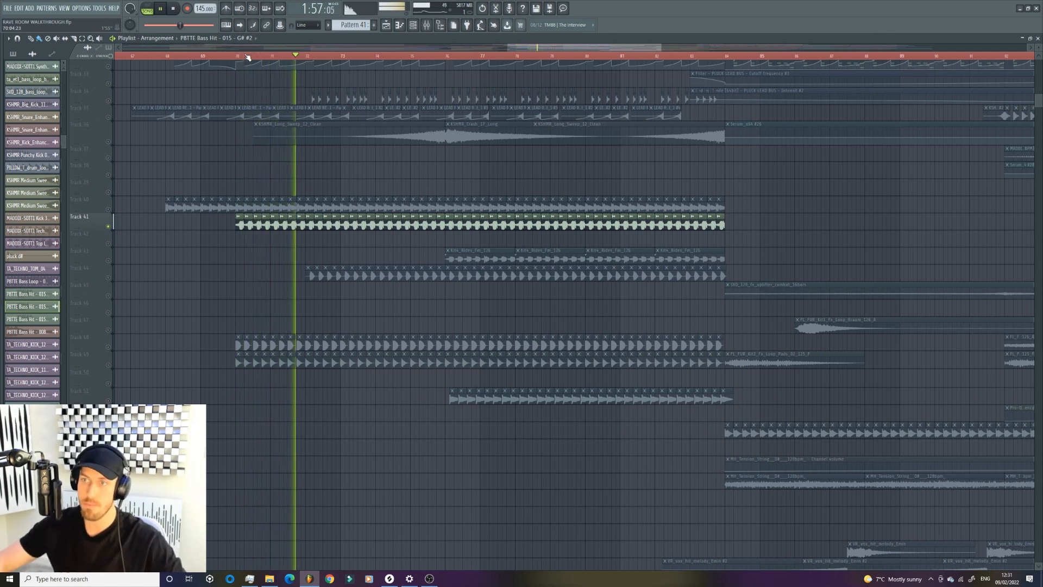
Step: Unmute track 48 and listen to it together with track 41 from bar 70
{"action": "left_click", "coordinate": [109, 343]}
{"action": "key", "text": "space"}
{"action": "left_click", "coordinate": [234, 56]}
{"action": "key", "text": "space"}
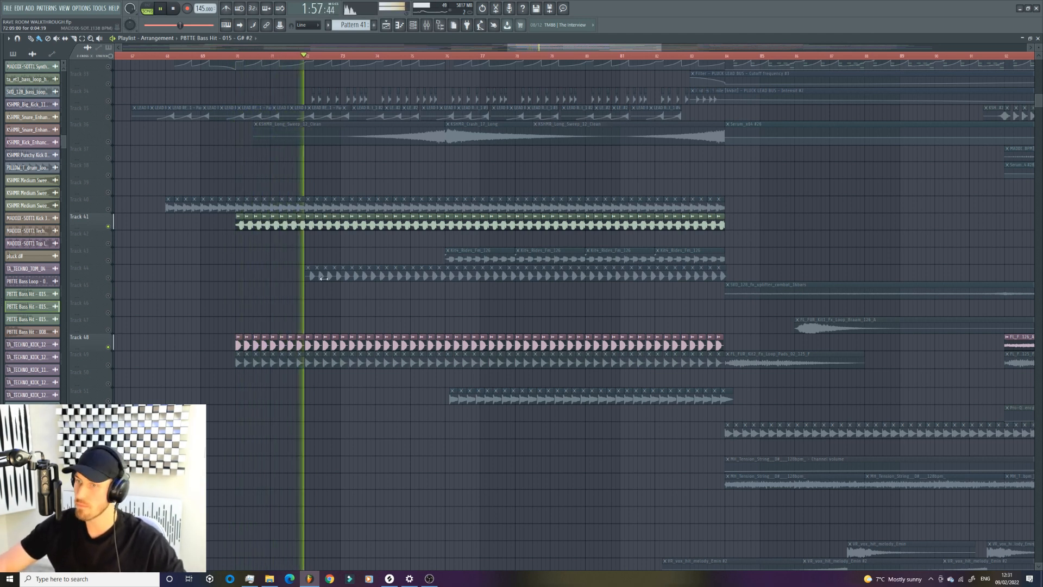
{"action": "key", "text": "space"}
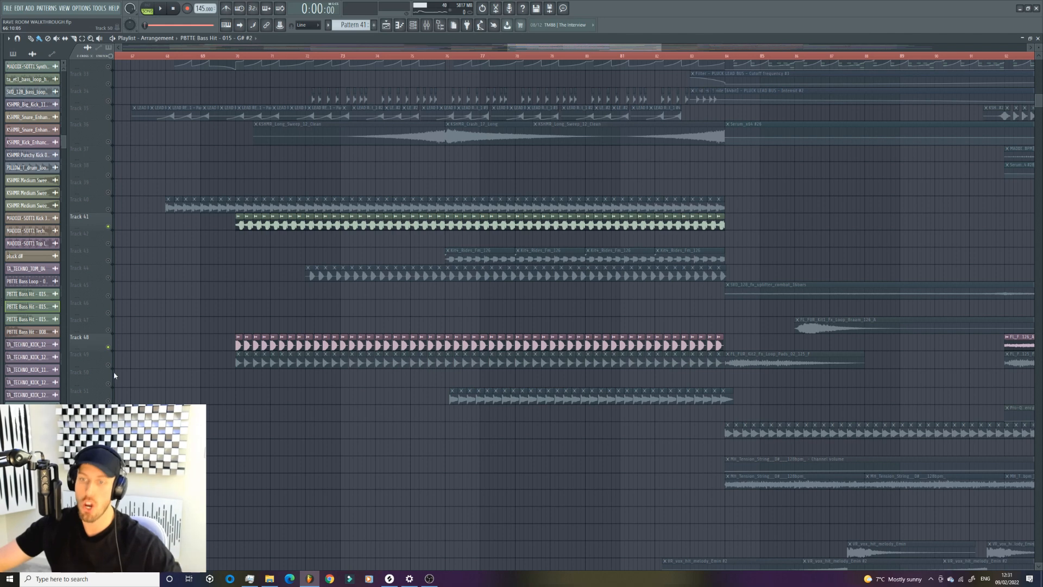
Step: Solo track 49 and listen to its repeated clips from bar 70
{"action": "scroll", "coordinate": [191, 302], "scroll_direction": "up", "scroll_amount": 3}
{"action": "scroll", "coordinate": [212, 299], "scroll_direction": "down", "scroll_amount": 3}
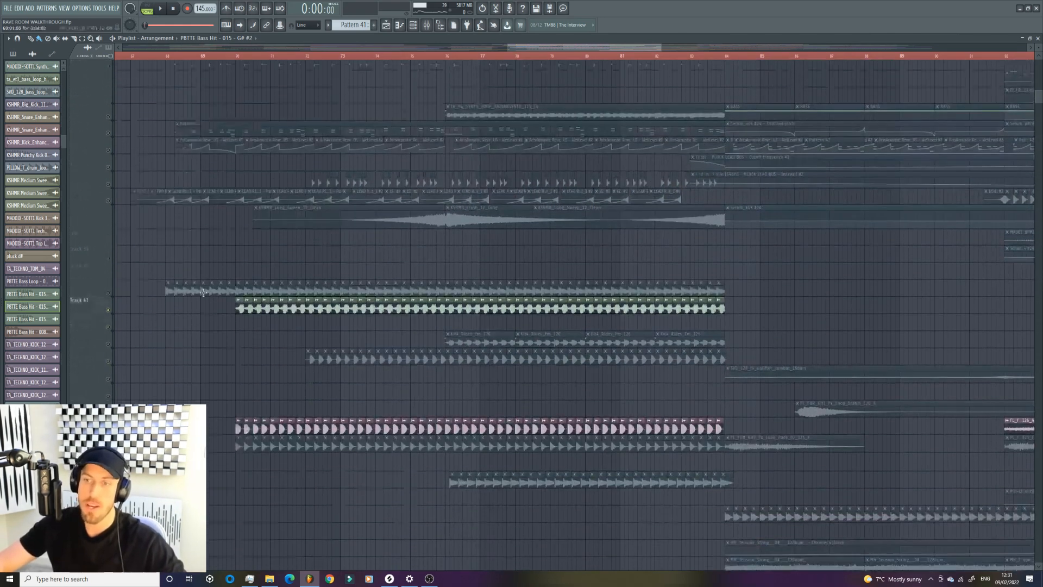
{"action": "right_click", "coordinate": [110, 383]}
{"action": "left_click", "coordinate": [238, 57]}
{"action": "key", "text": "space"}
{"action": "scroll", "coordinate": [307, 410], "scroll_direction": "down", "scroll_amount": 6}
{"action": "scroll", "coordinate": [310, 399], "scroll_direction": "up", "scroll_amount": 5}
{"action": "scroll", "coordinate": [320, 385], "scroll_direction": "up", "scroll_amount": 1}
{"action": "key", "text": "space"}
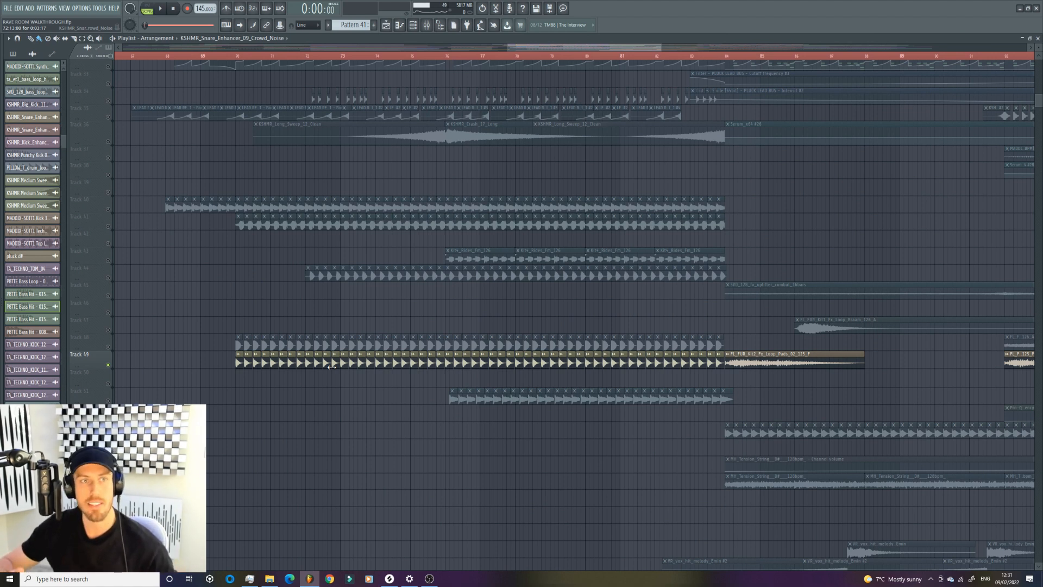
Step: Unmute tracks 41 and 48 alongside track 49 and listen to the three layers from bar 70
{"action": "left_click", "coordinate": [108, 346]}
{"action": "left_click", "coordinate": [234, 58]}
{"action": "key", "text": "space"}
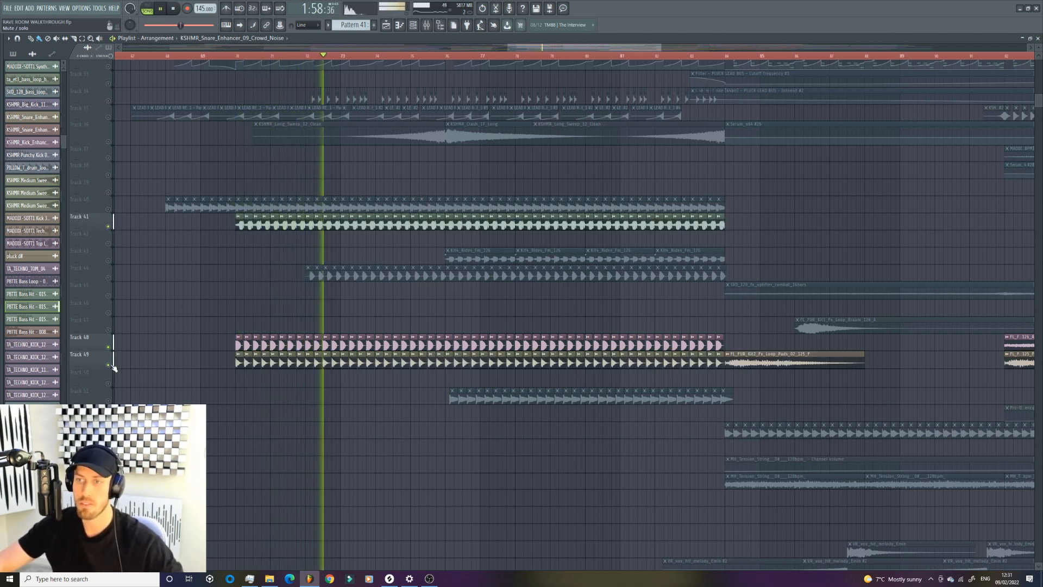
{"action": "key", "text": "space"}
Step: Unmute track 40 and inspect the channel settings of its 789_KEVU_BIG_KICK_COLORS_16_D# sample, closing them when done
{"action": "scroll", "coordinate": [315, 337], "scroll_direction": "up", "scroll_amount": 4}
{"action": "scroll", "coordinate": [314, 337], "scroll_direction": "up", "scroll_amount": 1}
{"action": "left_click", "coordinate": [108, 294]}
{"action": "left_click", "coordinate": [174, 284]}
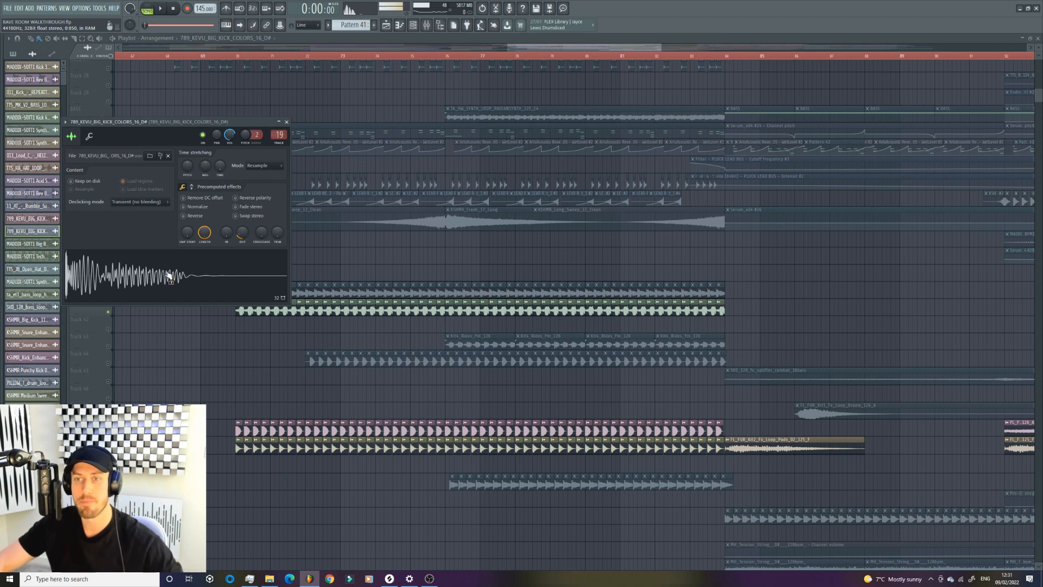
{"action": "key", "text": "Escape"}
{"action": "left_click", "coordinate": [328, 292]}
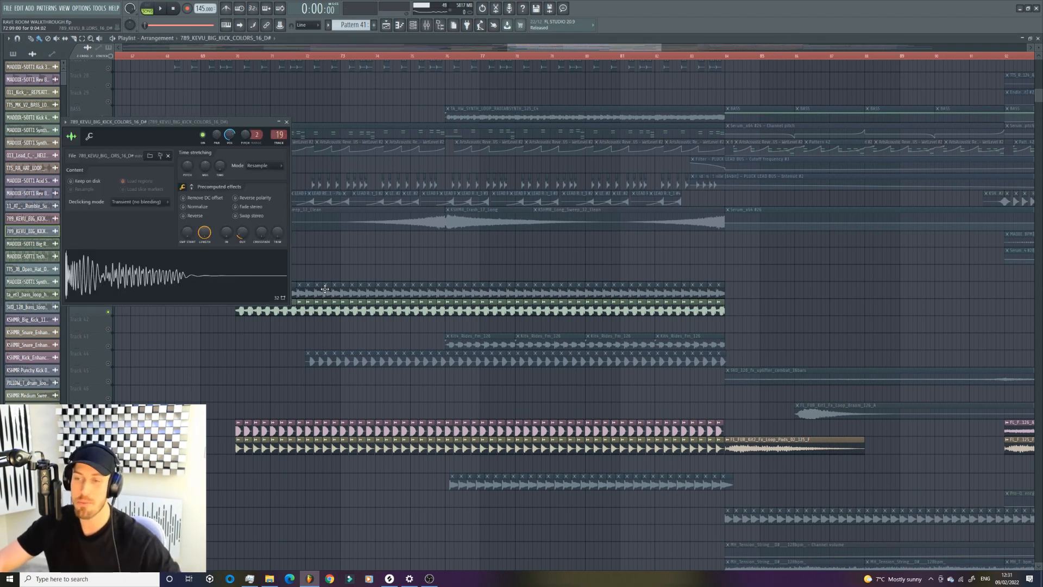
{"action": "key", "text": "Escape"}
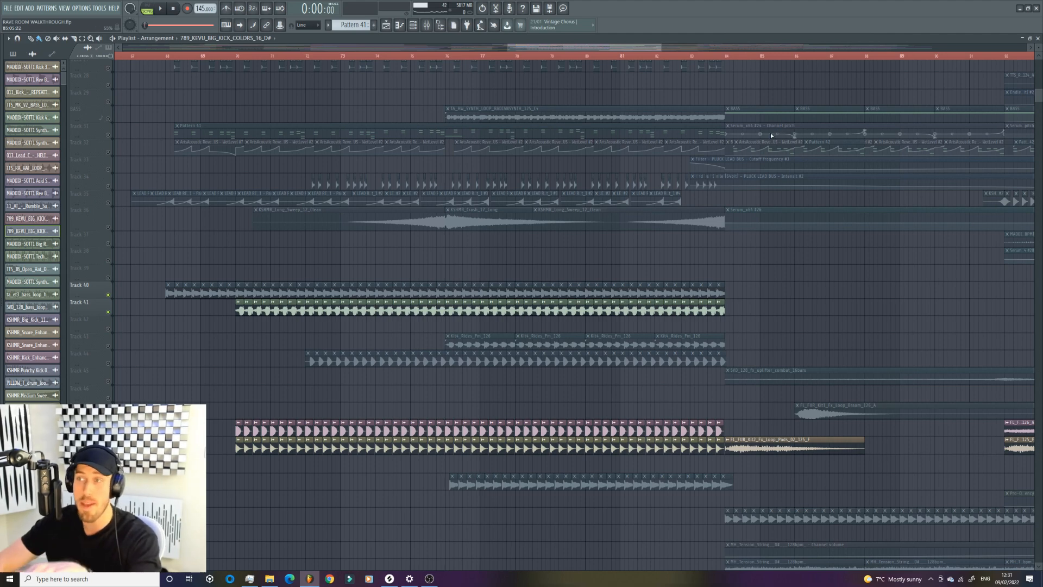
Step: Solo track 17 and play it from its first drop clip at bar 70
{"action": "left_click_drag", "start_coordinate": [660, 46], "coordinate": [603, 46]}
{"action": "scroll", "coordinate": [516, 321], "scroll_direction": "up", "scroll_amount": 9}
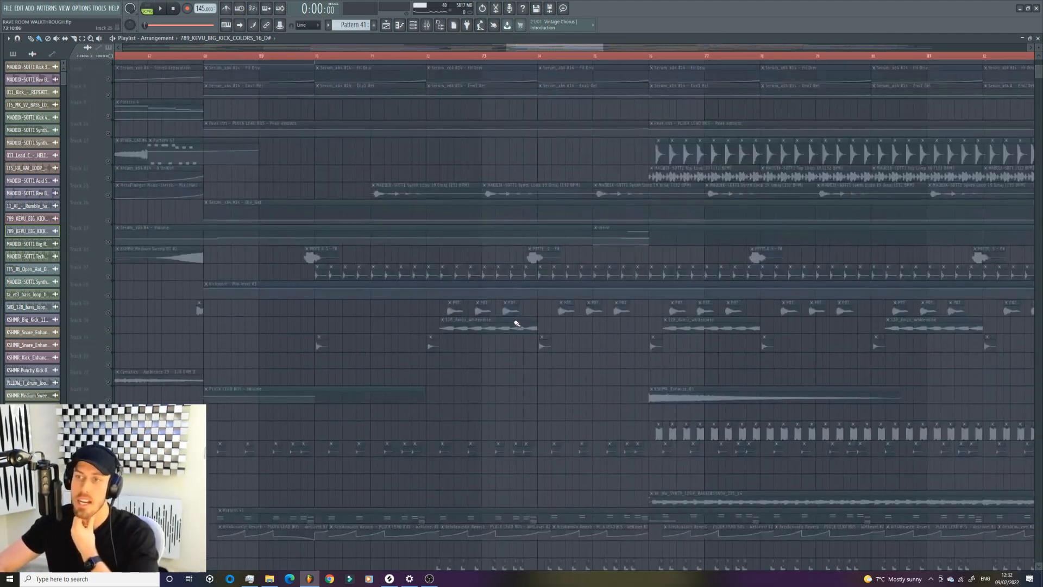
{"action": "left_click", "coordinate": [112, 355]}
{"action": "scroll", "coordinate": [218, 245], "scroll_direction": "up", "scroll_amount": 1}
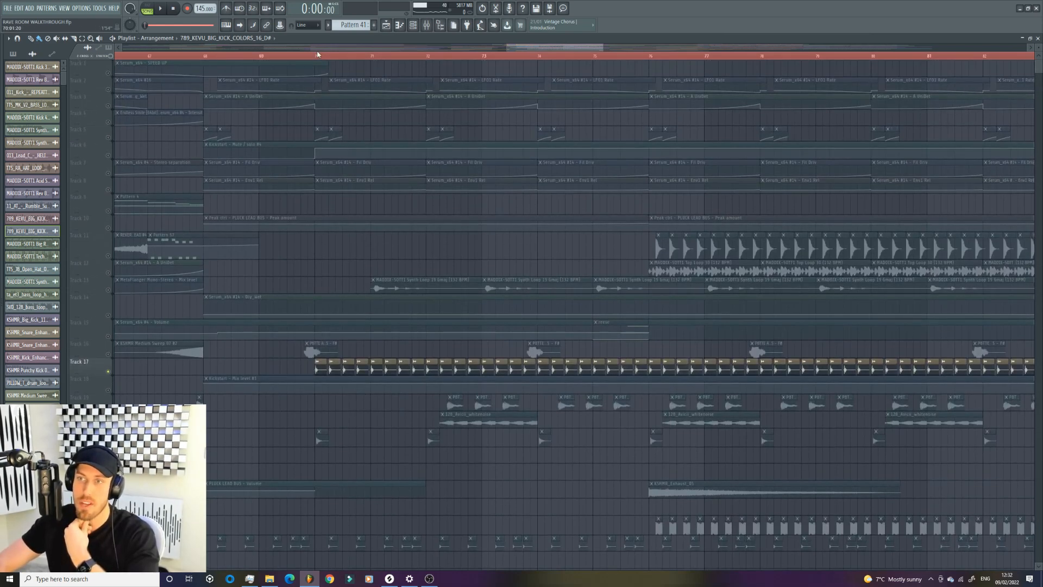
{"action": "left_click", "coordinate": [316, 56]}
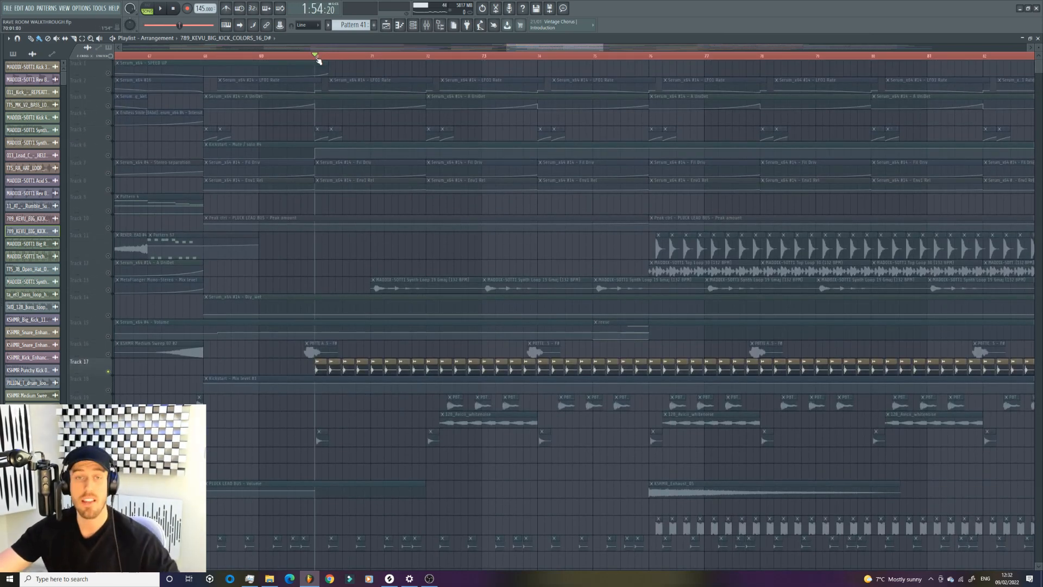
{"action": "key", "text": "space"}
Step: Open the channel settings of track 17's KSHMR_Snare_Enhancer_18_Knock sample, stopping and restarting playback
{"action": "left_click", "coordinate": [267, 126]}
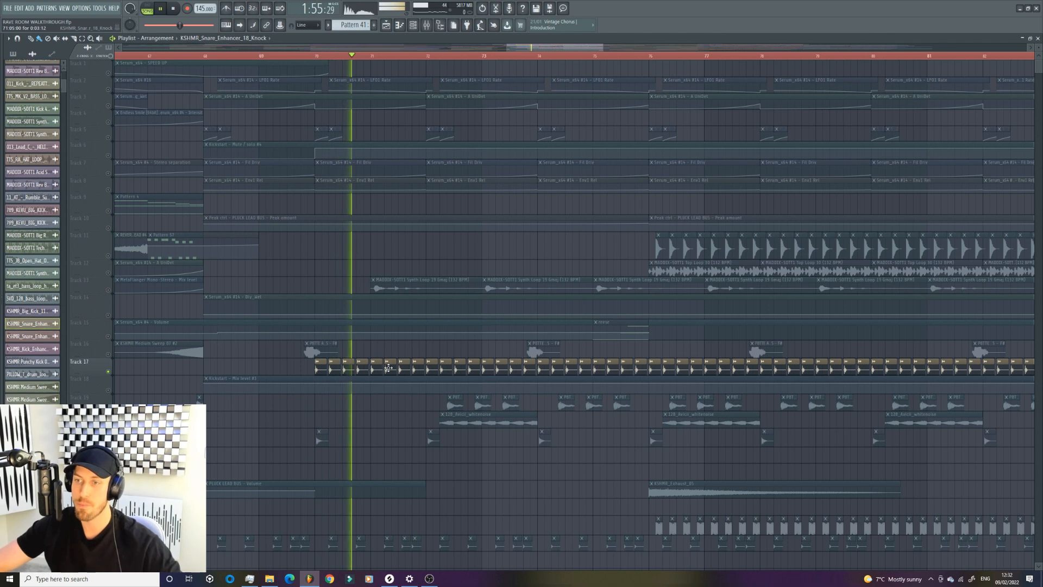
{"action": "key", "text": "space"}
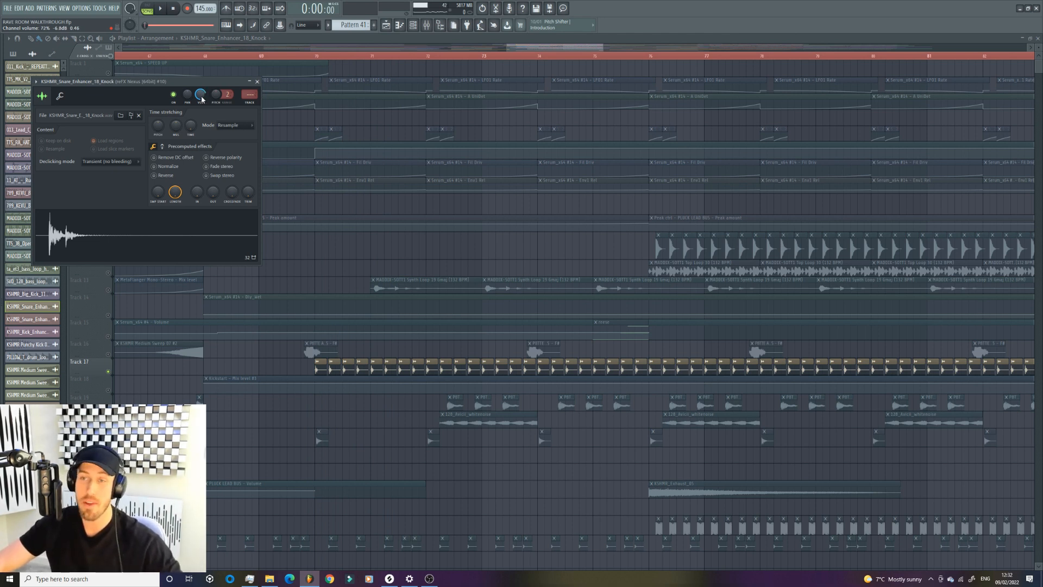
{"action": "key", "text": "space"}
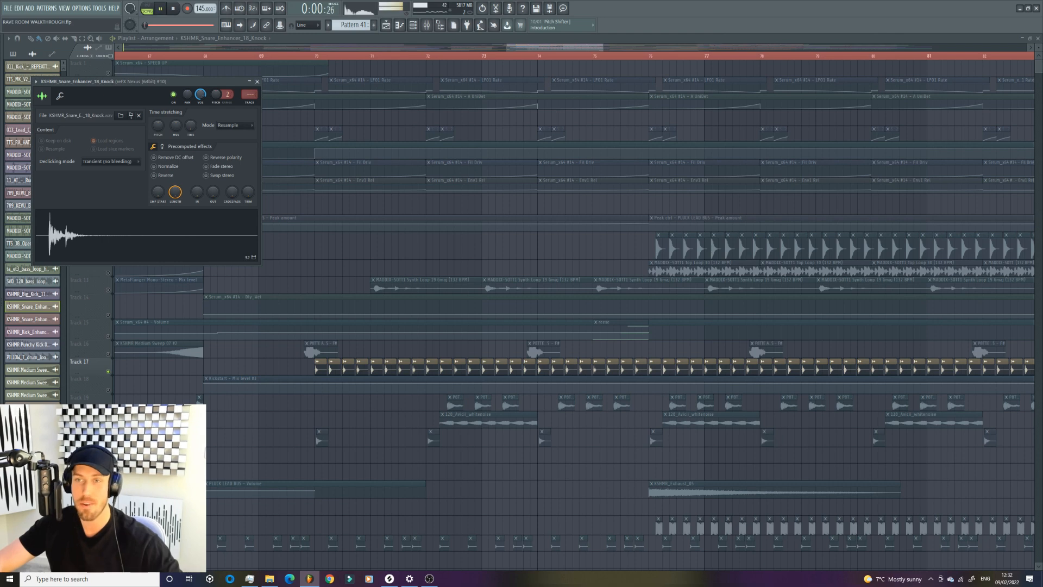
Step: Play track 17 from bar 70 while lowering the KSHMR_Snare_Enhancer_18_Knock channel volume, stopping playback and closing its settings at the end
{"action": "left_click", "coordinate": [336, 55]}
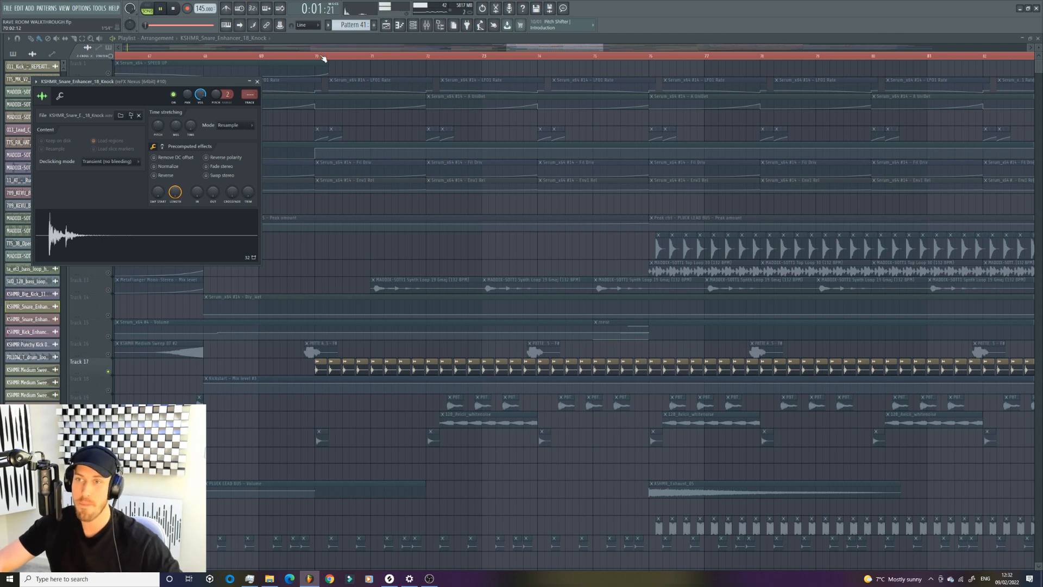
{"action": "double_click", "coordinate": [389, 368]}
{"action": "left_click_drag", "start_coordinate": [200, 94], "coordinate": [199, 100]}
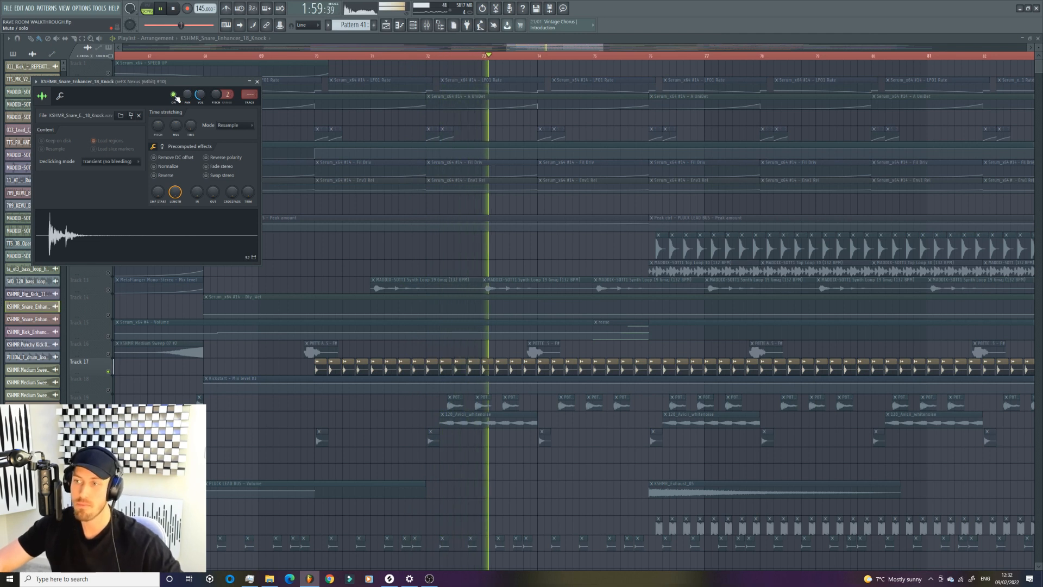
{"action": "key", "text": "space"}
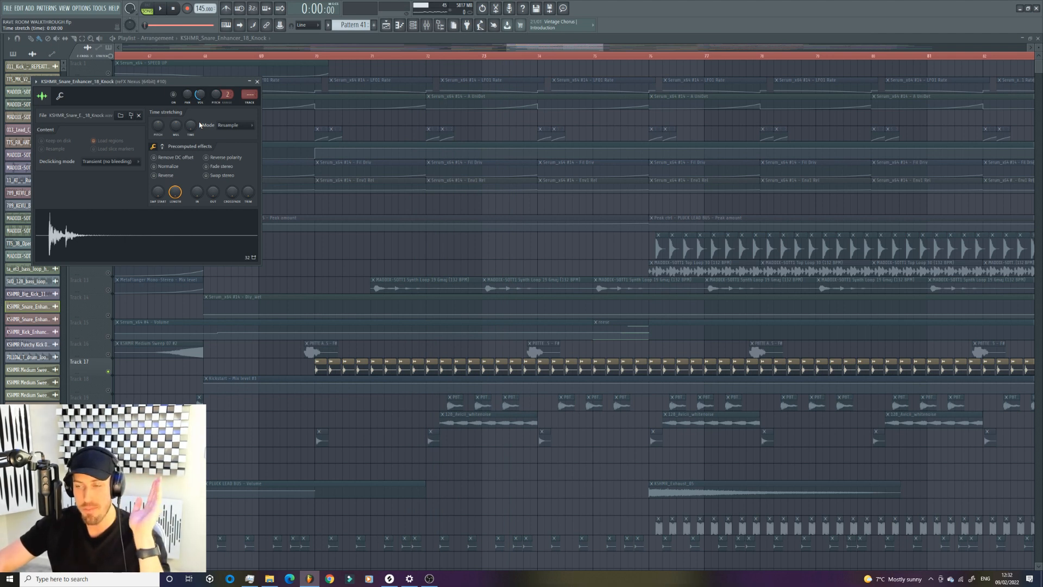
{"action": "key", "text": "Escape"}
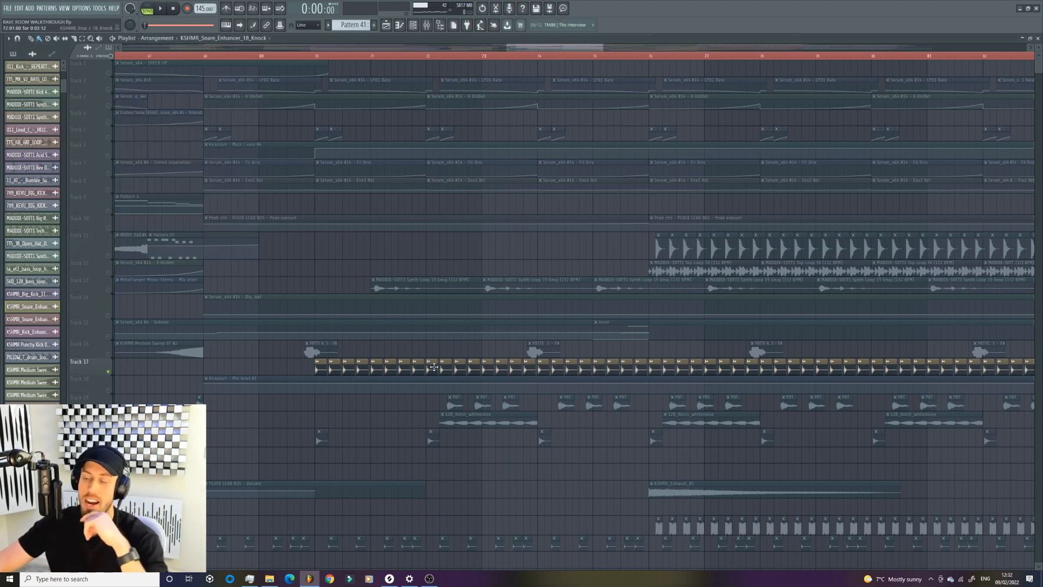
Step: Inspect the channel settings of the PRTTE Bass Hit - 015 - G# #2 sample on track 41, closing them when done
{"action": "left_click_drag", "start_coordinate": [600, 50], "coordinate": [777, 50]}
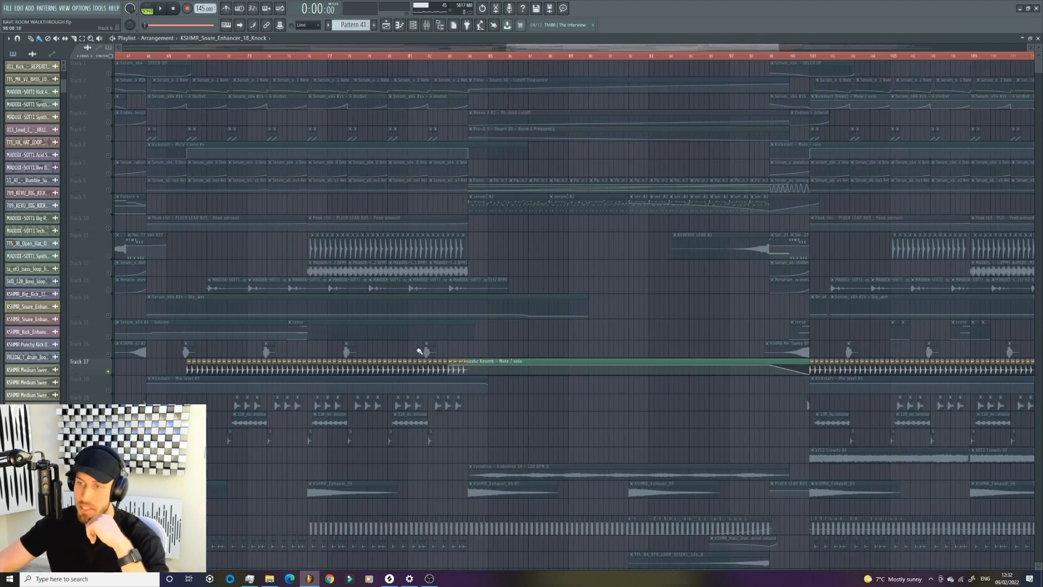
{"action": "scroll", "coordinate": [344, 373], "scroll_direction": "down", "scroll_amount": 2}
{"action": "scroll", "coordinate": [168, 349], "scroll_direction": "down", "scroll_amount": 10}
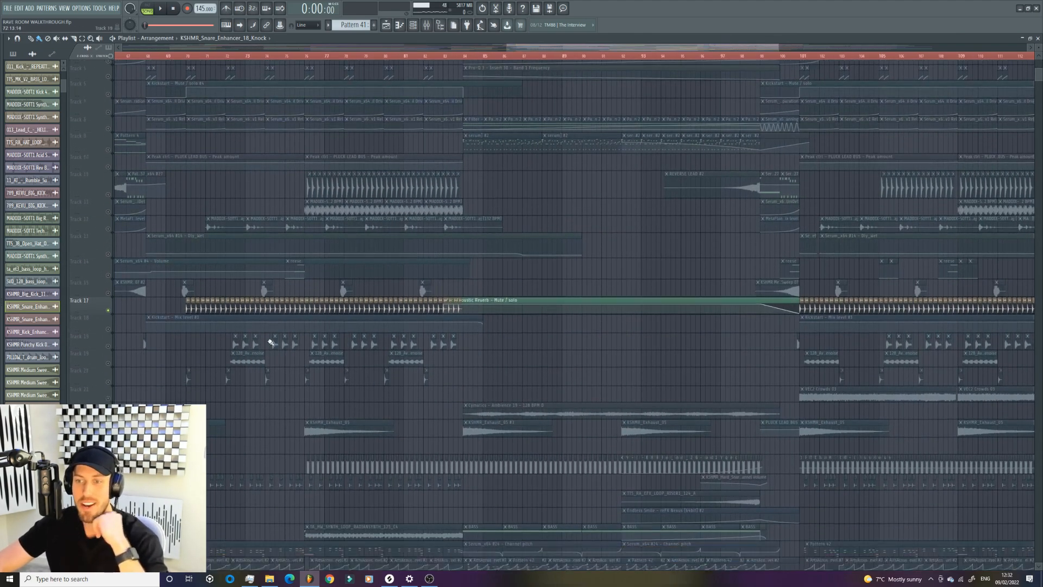
{"action": "scroll", "coordinate": [187, 285], "scroll_direction": "down", "scroll_amount": 6}
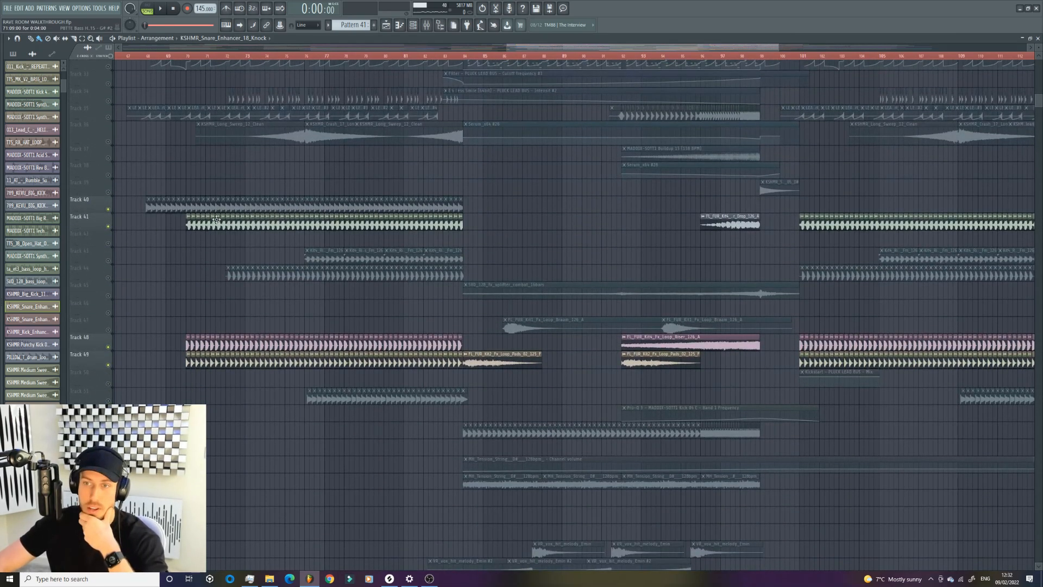
{"action": "left_click", "coordinate": [215, 218]}
{"action": "left_click", "coordinate": [200, 220]}
{"action": "double_click", "coordinate": [200, 220]}
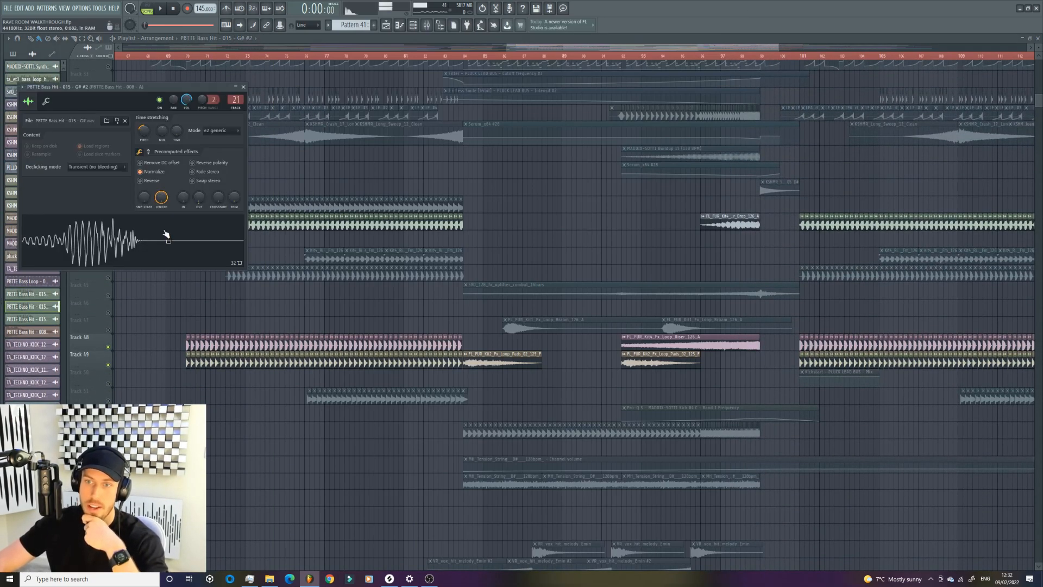
{"action": "left_click", "coordinate": [341, 143]}
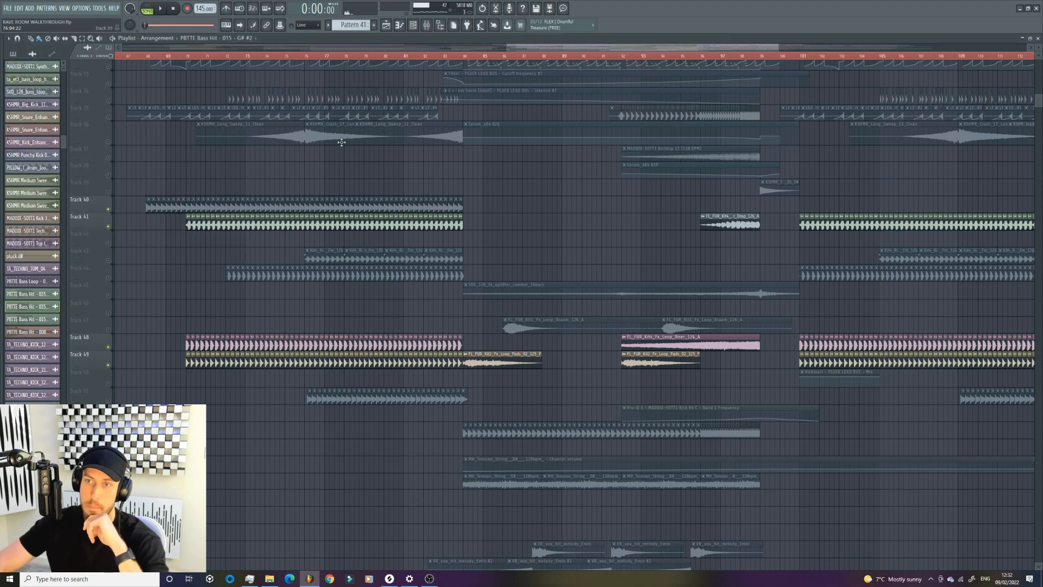
Step: Review the Pro-Q 3 equalizer curves on the bass hit's mixer track, closing the mixer and plugin windows when done
{"action": "left_click", "coordinate": [426, 25]}
{"action": "left_click", "coordinate": [954, 416]}
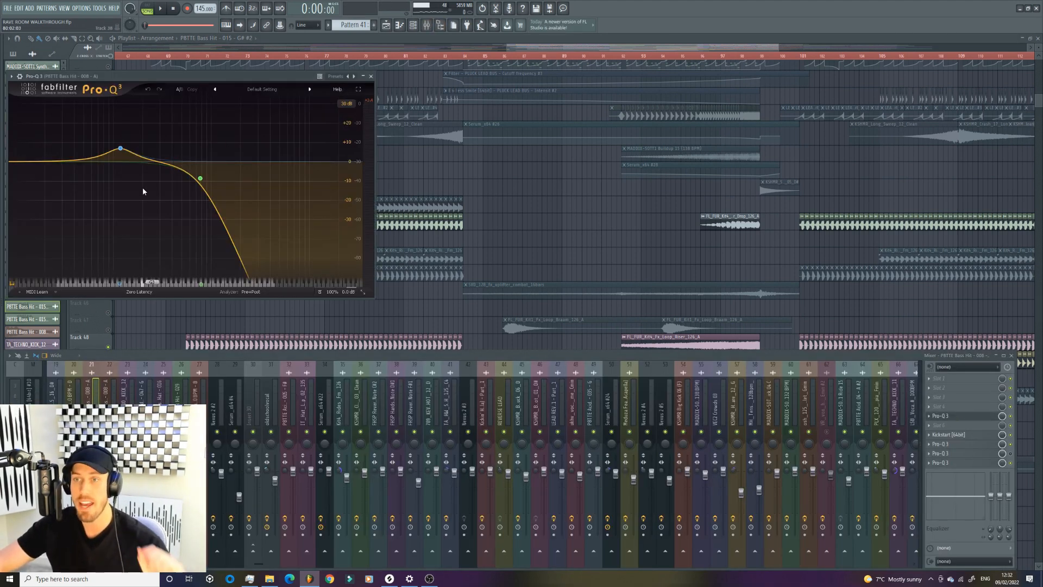
{"action": "left_click", "coordinate": [964, 447]}
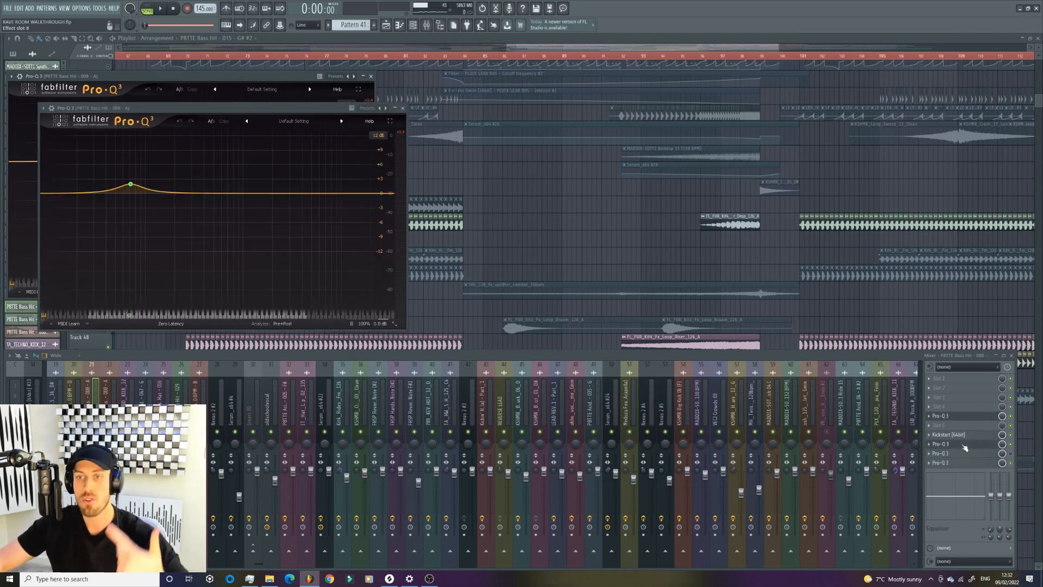
{"action": "left_click", "coordinate": [958, 466]}
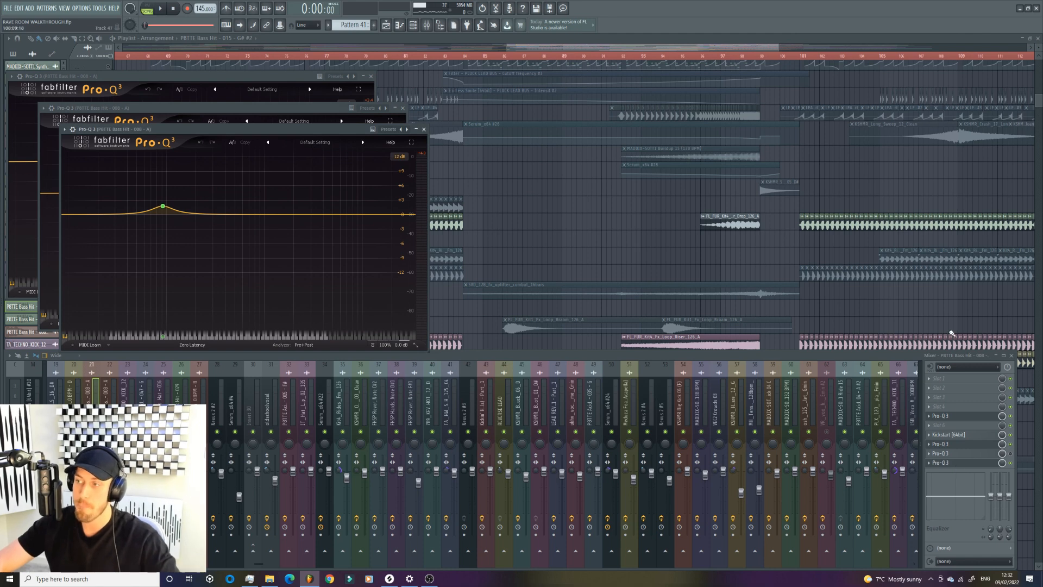
{"action": "key", "text": "F12"}
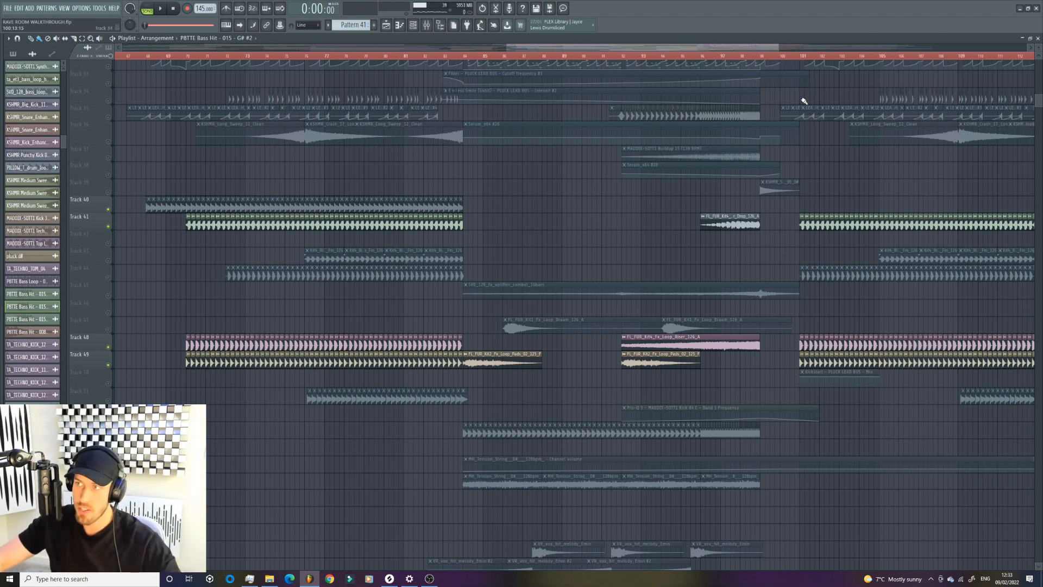
Step: Solo track 31, which holds the Pattern 41 clip, and listen to the lead through the start of the first drop
{"action": "left_click_drag", "start_coordinate": [778, 47], "coordinate": [687, 47]}
{"action": "scroll", "coordinate": [561, 313], "scroll_direction": "up", "scroll_amount": 2}
{"action": "scroll", "coordinate": [562, 314], "scroll_direction": "up", "scroll_amount": 3}
{"action": "scroll", "coordinate": [284, 291], "scroll_direction": "up", "scroll_amount": 15}
{"action": "scroll", "coordinate": [282, 294], "scroll_direction": "up", "scroll_amount": 4}
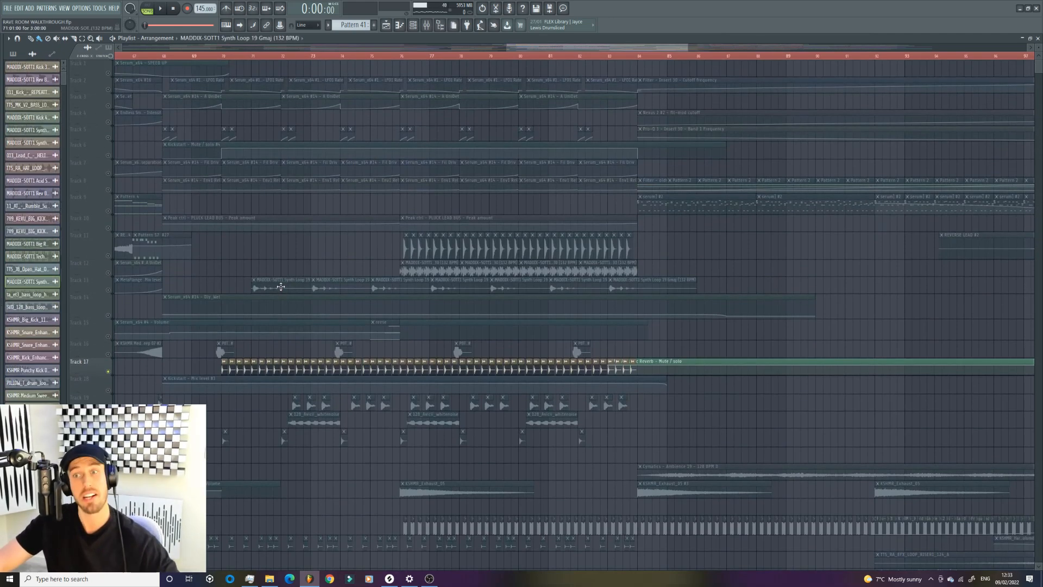
{"action": "scroll", "coordinate": [284, 377], "scroll_direction": "down", "scroll_amount": 12}
{"action": "right_click", "coordinate": [109, 307]}
{"action": "key", "text": "space"}
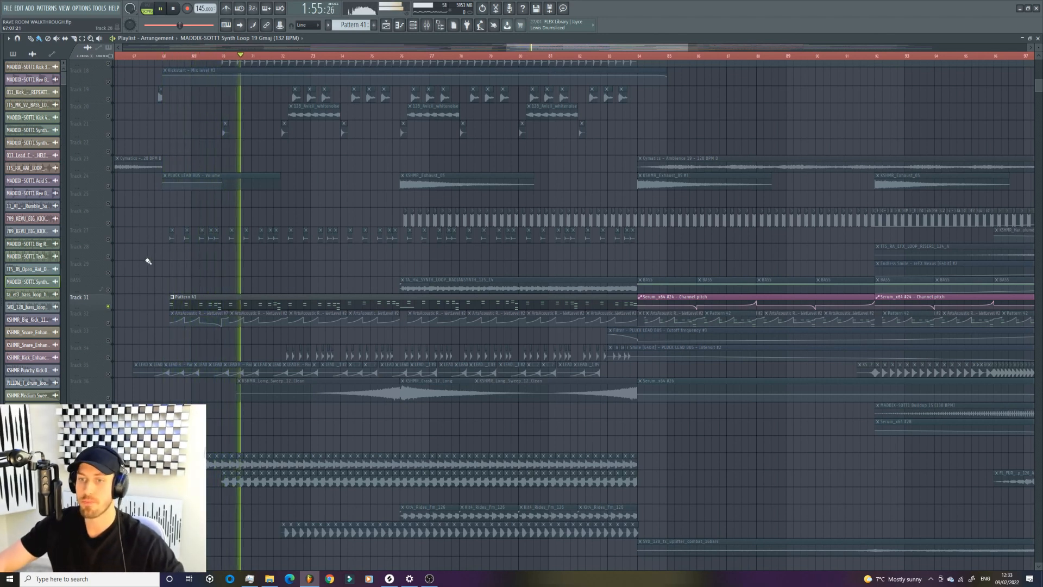
{"action": "key", "text": "space"}
Step: Open Pattern 41 and examine the Serum_x64 #14 notes in the piano roll from the start of the pattern
{"action": "left_click", "coordinate": [300, 304]}
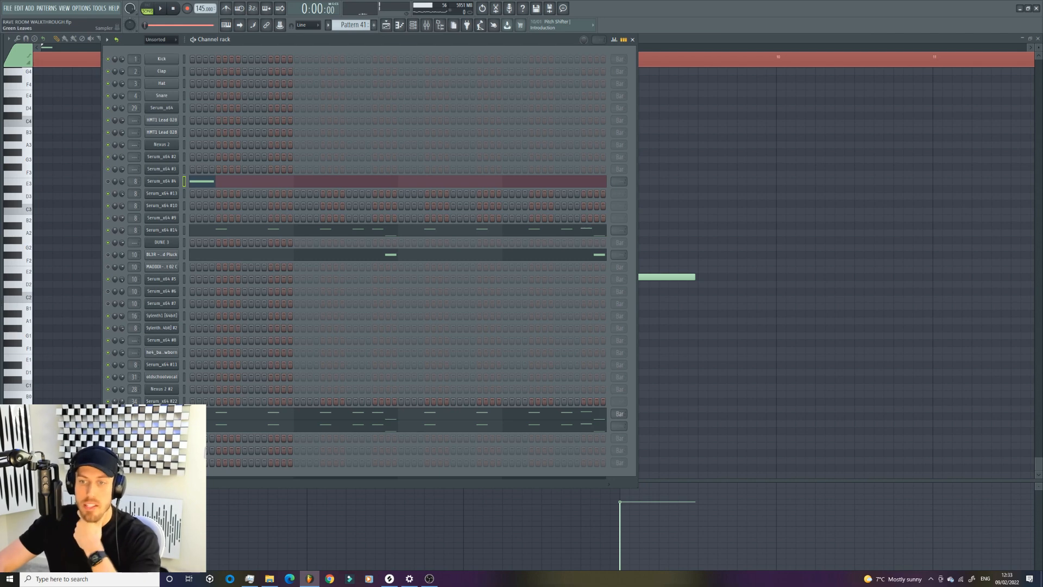
{"action": "right_click", "coordinate": [171, 229]}
{"action": "left_click", "coordinate": [185, 231]}
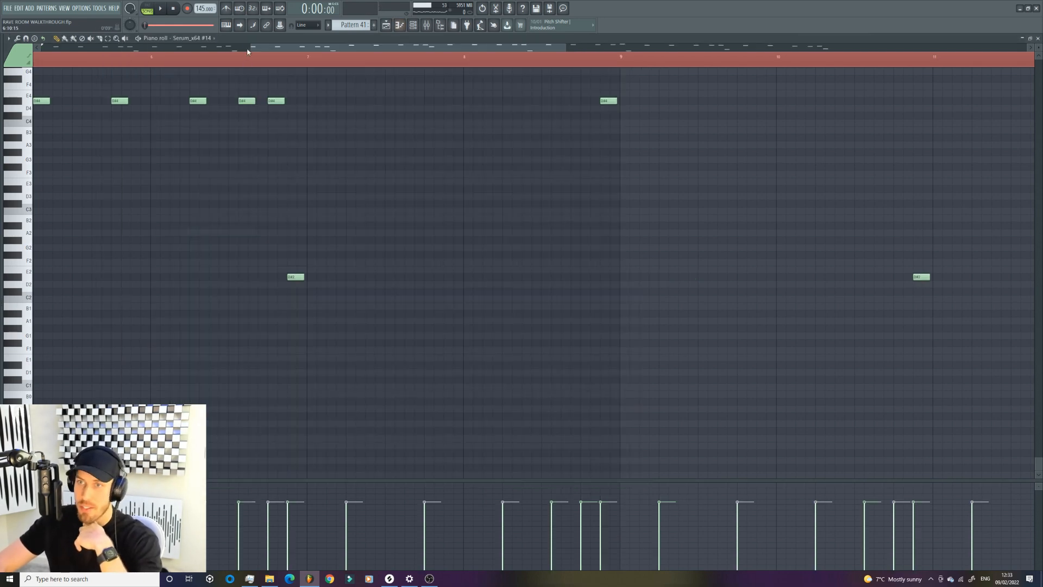
{"action": "left_click_drag", "start_coordinate": [253, 47], "coordinate": [39, 47]}
{"action": "scroll", "coordinate": [441, 240], "scroll_direction": "up", "scroll_amount": 3}
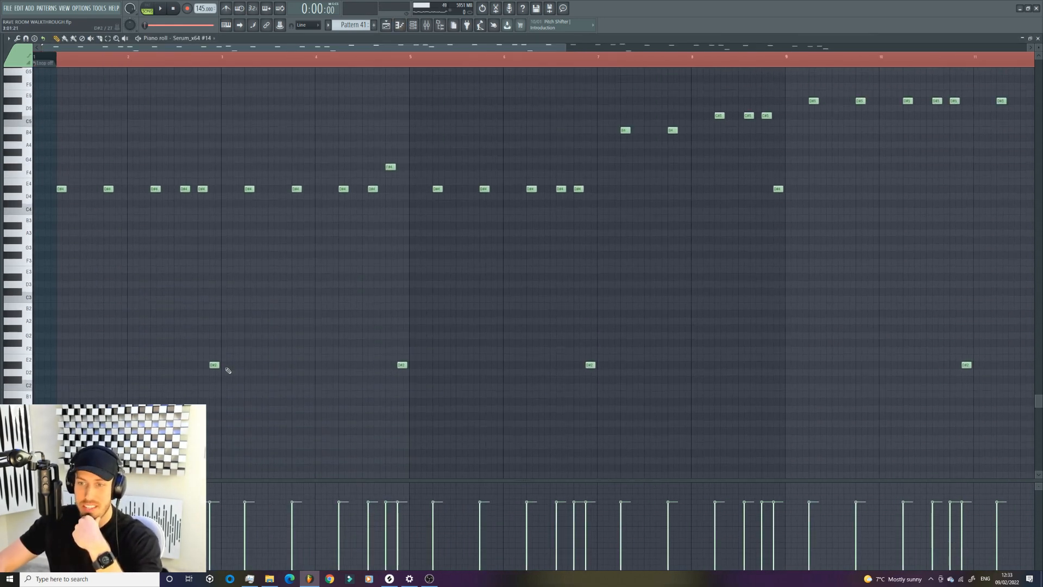
Step: Play Pattern 41 on its own in pattern mode and view the Serum_x64 #14 synth settings, stopping playback when done
{"action": "left_click", "coordinate": [413, 25]}
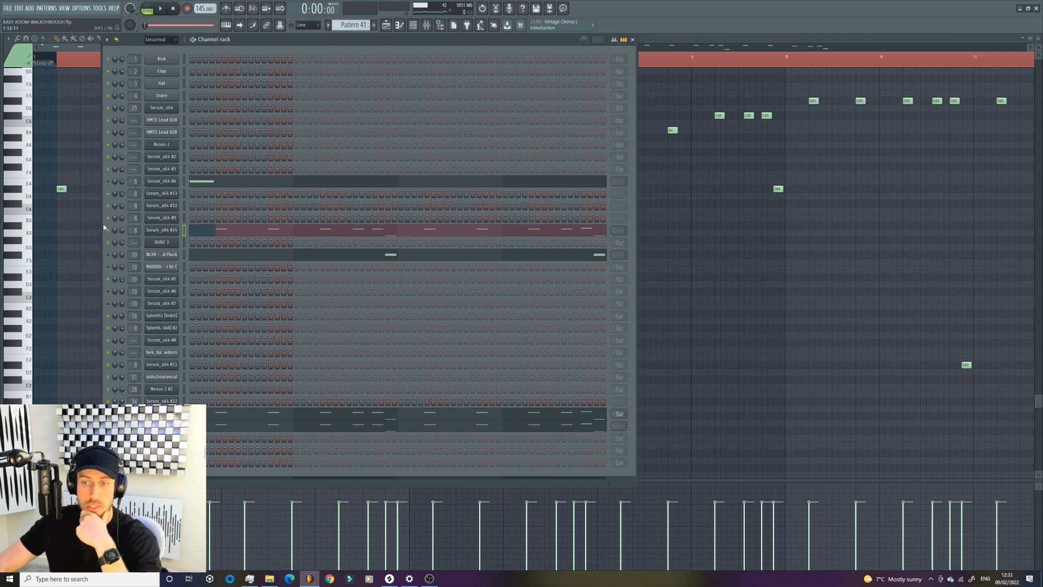
{"action": "left_click", "coordinate": [147, 8]}
{"action": "left_click", "coordinate": [160, 8]}
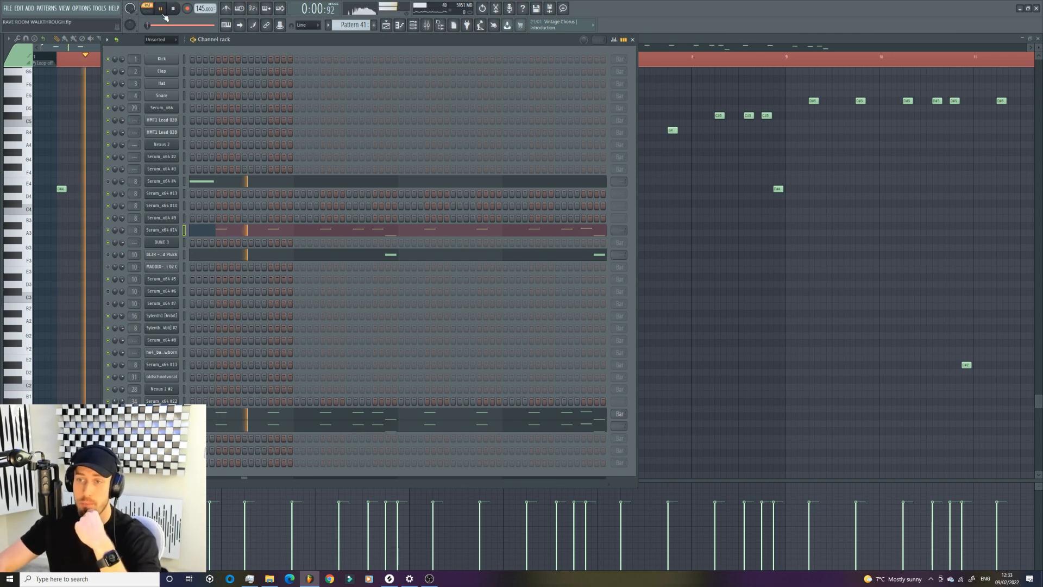
{"action": "left_click", "coordinate": [166, 232]}
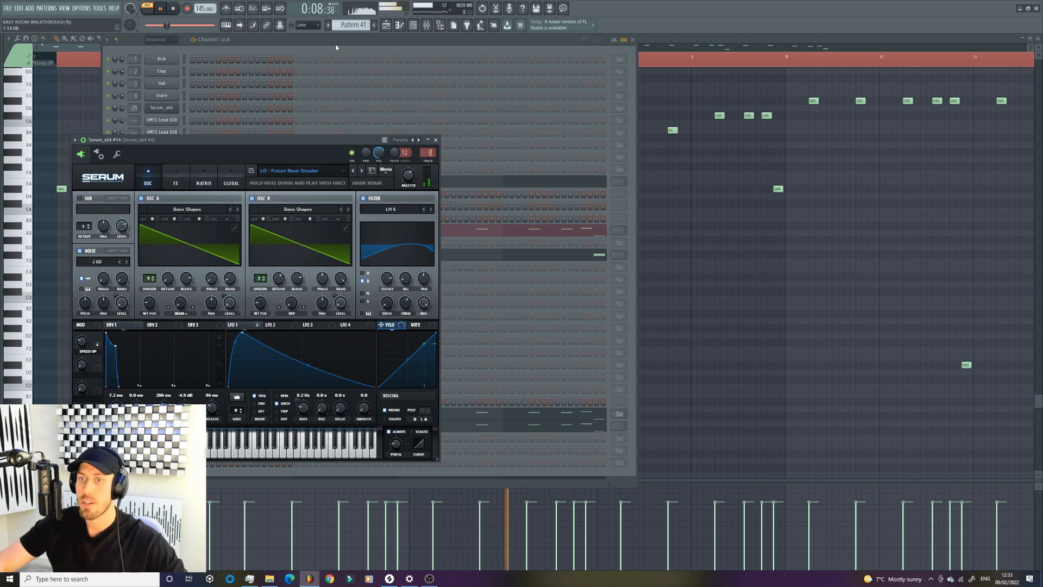
{"action": "key", "text": "space"}
{"action": "left_click", "coordinate": [336, 44]}
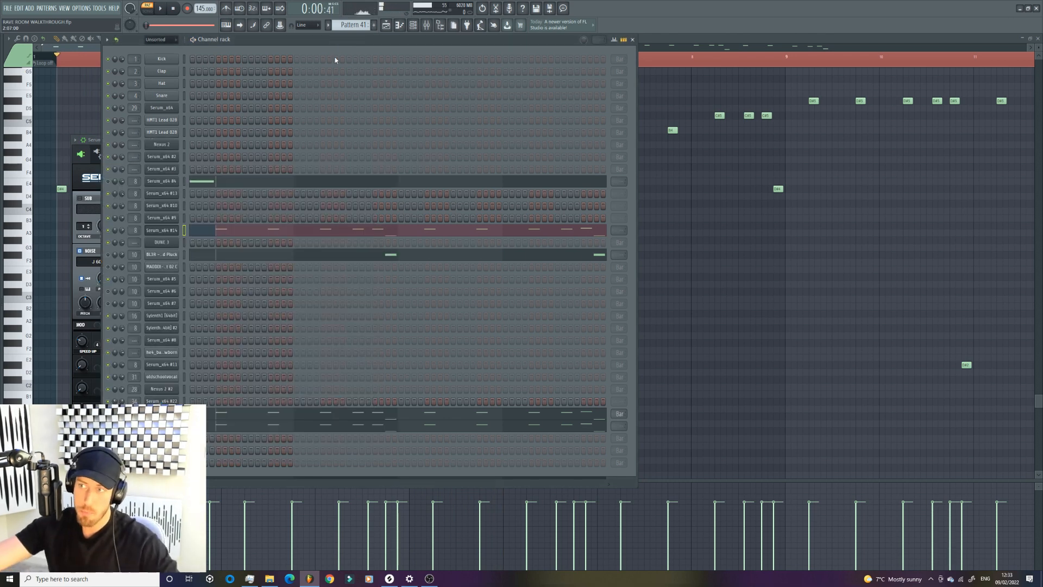
Step: Show the Serum_x64 #4 effects chain in the mixer and listen to Pattern 41 through it
{"action": "left_click", "coordinate": [427, 25]}
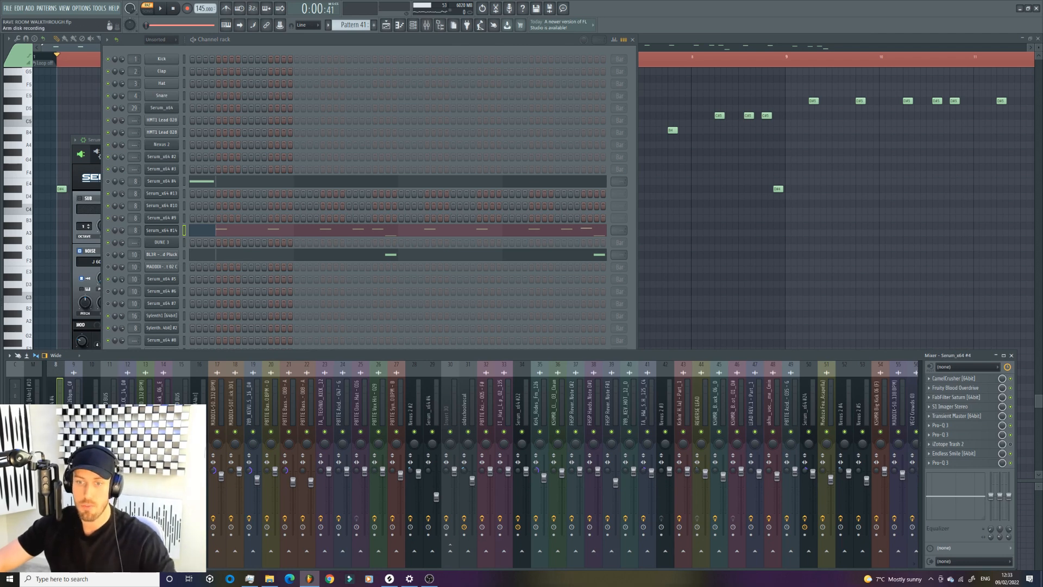
{"action": "key", "text": "space"}
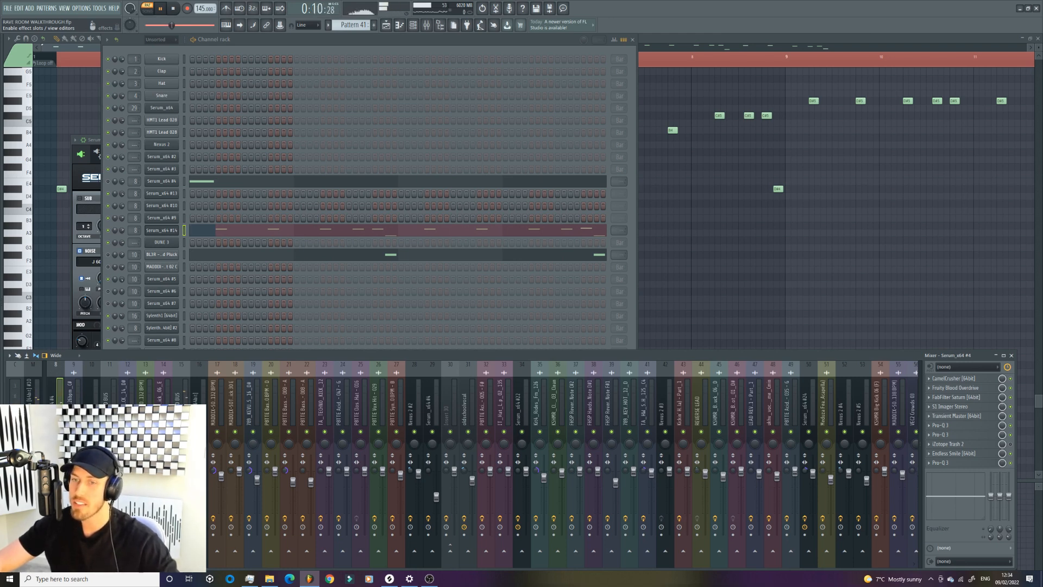
{"action": "key", "text": "space"}
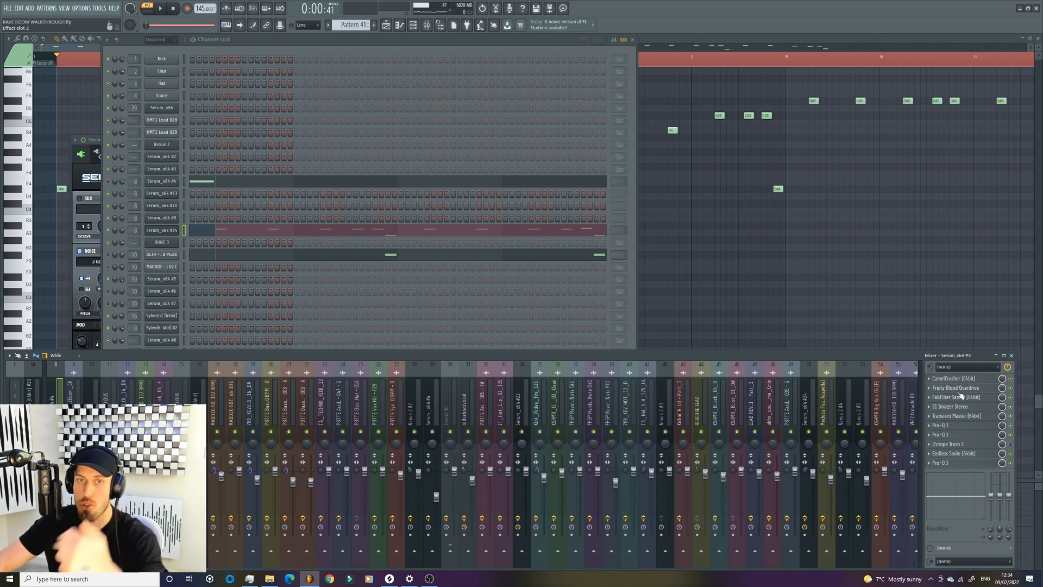
{"action": "left_click", "coordinate": [627, 223]}
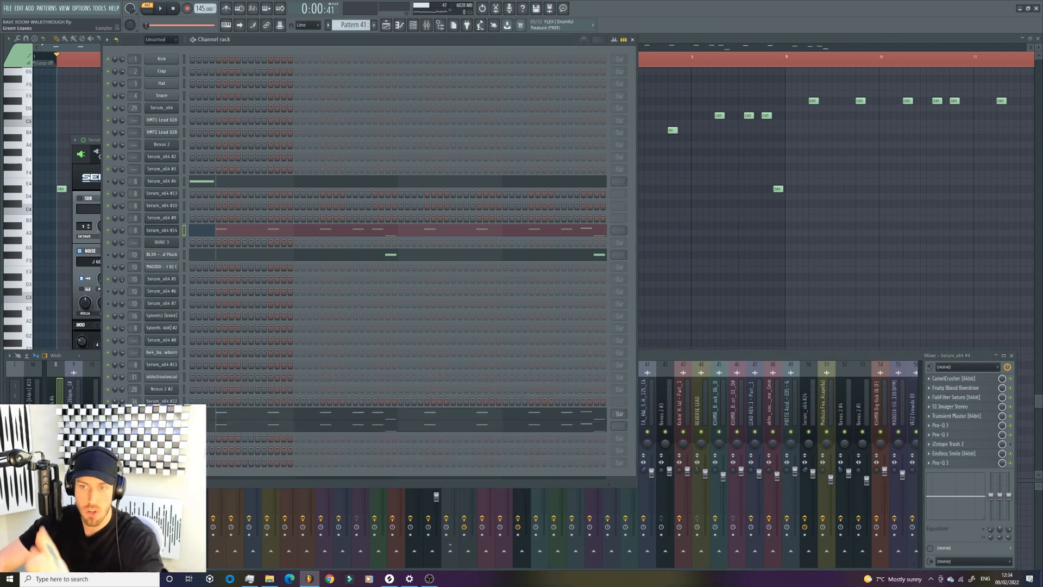
{"action": "left_click", "coordinate": [740, 357]}
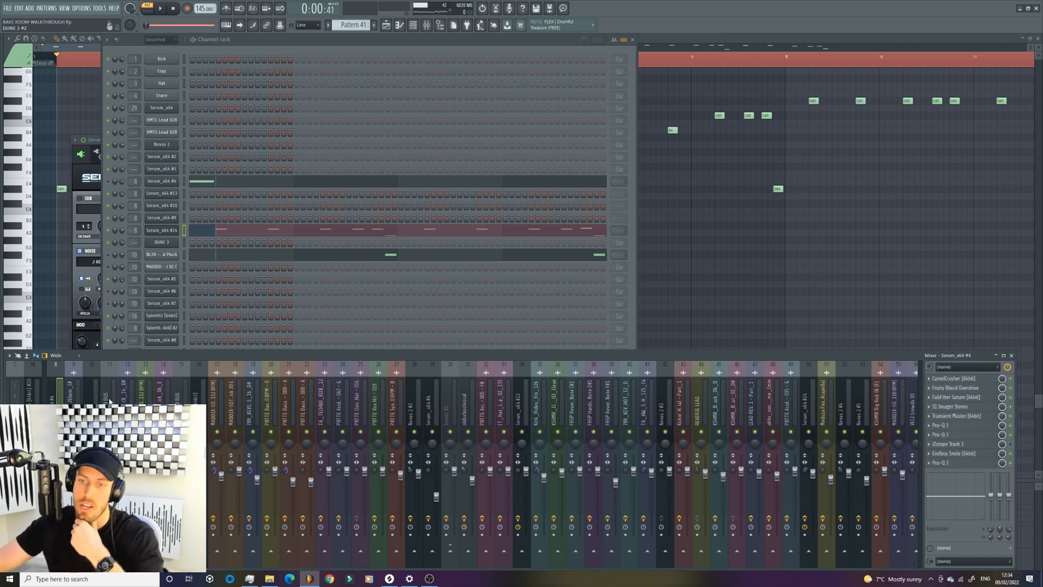
Step: Inspect the CamelCrusher, Fruity Blood Overdrive and FabFilter Saturn settings on the Serum_x64 #4 mixer track
{"action": "left_click", "coordinate": [947, 388]}
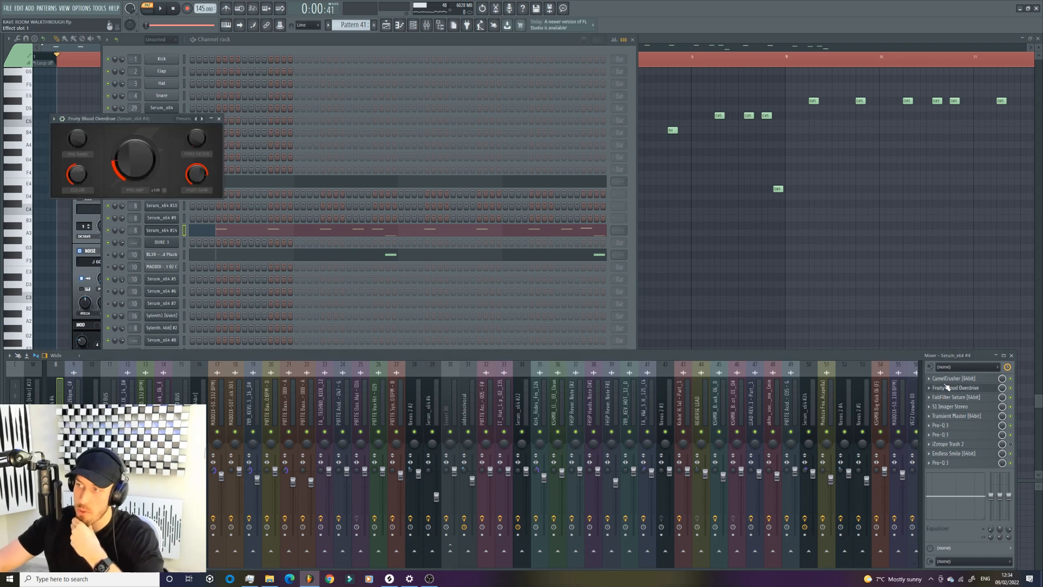
{"action": "left_click", "coordinate": [948, 379]}
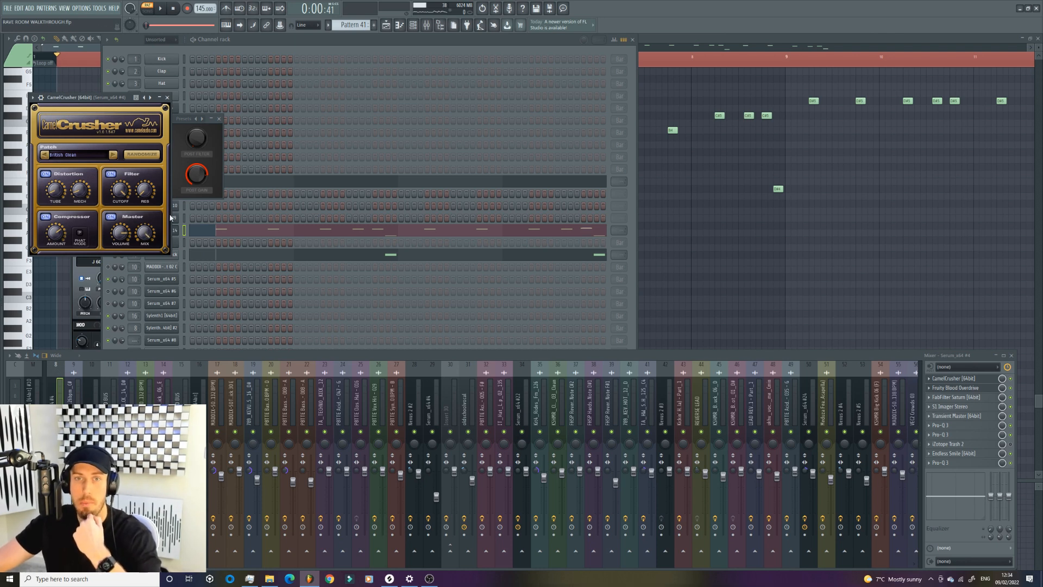
{"action": "left_click", "coordinate": [945, 388]}
{"action": "left_click", "coordinate": [945, 388]}
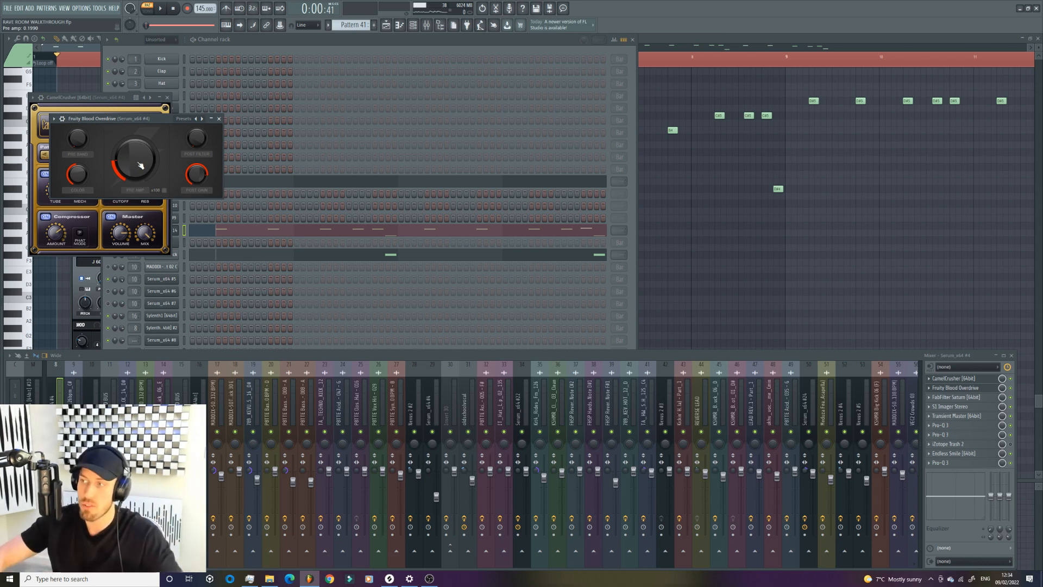
{"action": "left_click", "coordinate": [981, 402]}
{"action": "left_click", "coordinate": [981, 402]}
{"action": "left_click", "coordinate": [981, 401]}
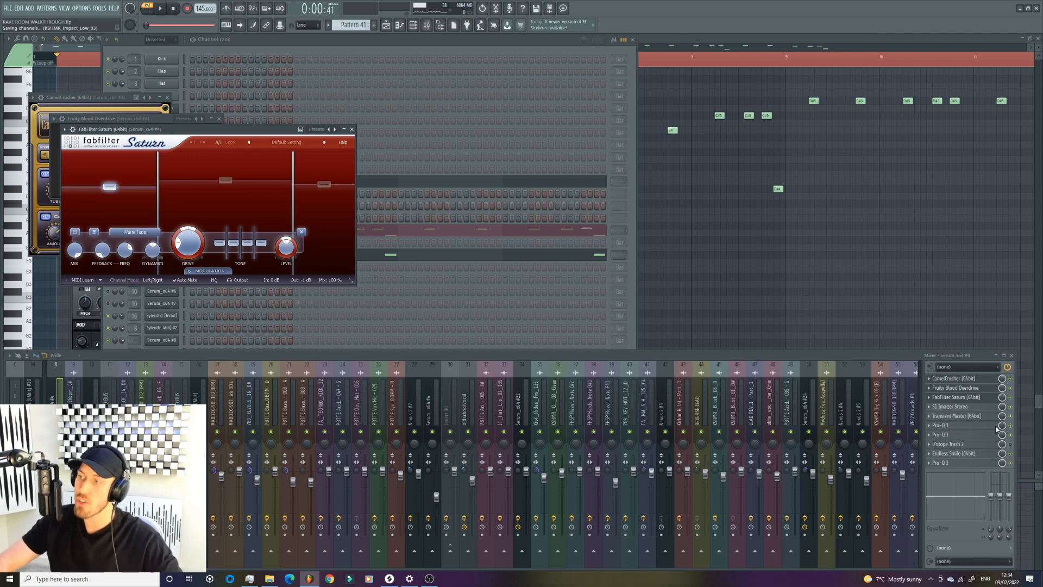
Step: Examine the S1 Imager Stereo, Transient Master and first two Pro-Q 3 effects in the Serum_x64 #4 chain
{"action": "left_click", "coordinate": [969, 411]}
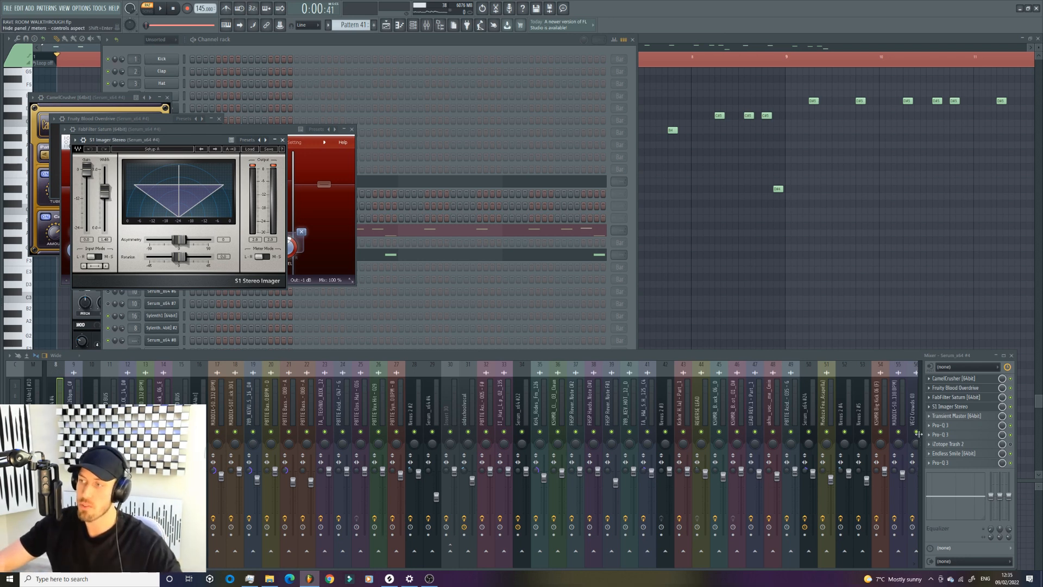
{"action": "left_click", "coordinate": [955, 416]}
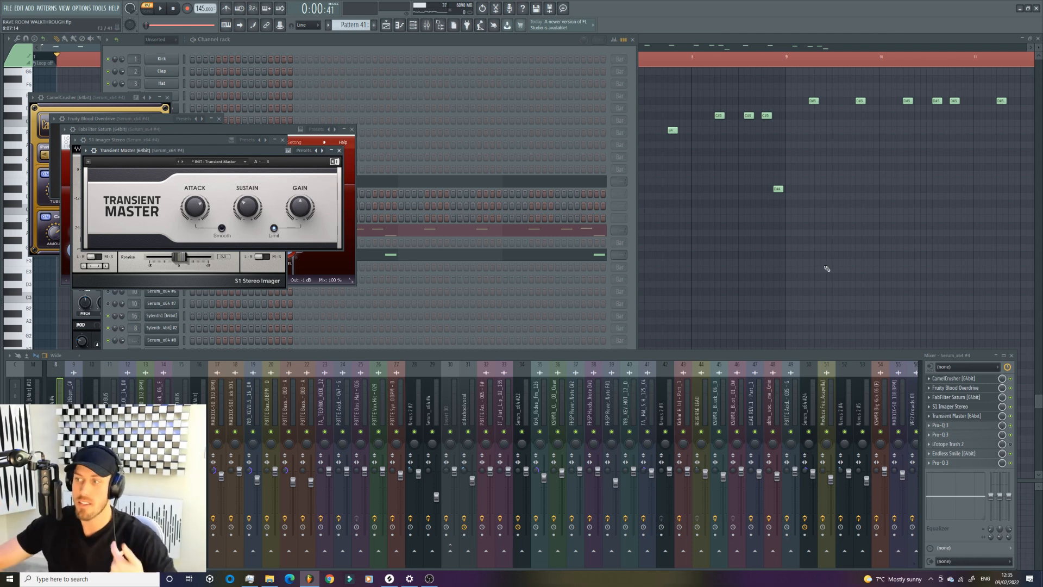
{"action": "left_click", "coordinate": [966, 429]}
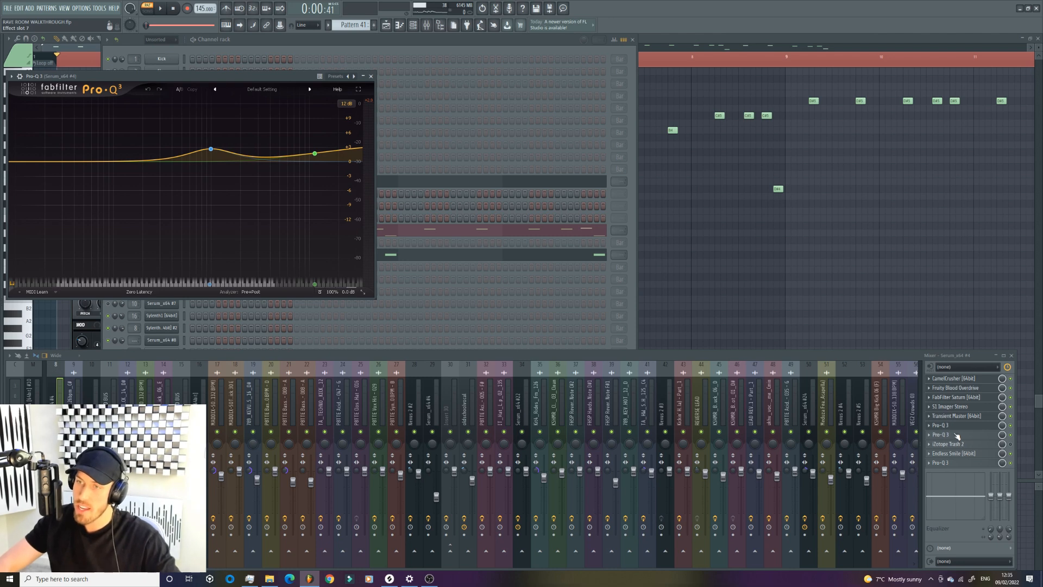
{"action": "left_click", "coordinate": [957, 435]}
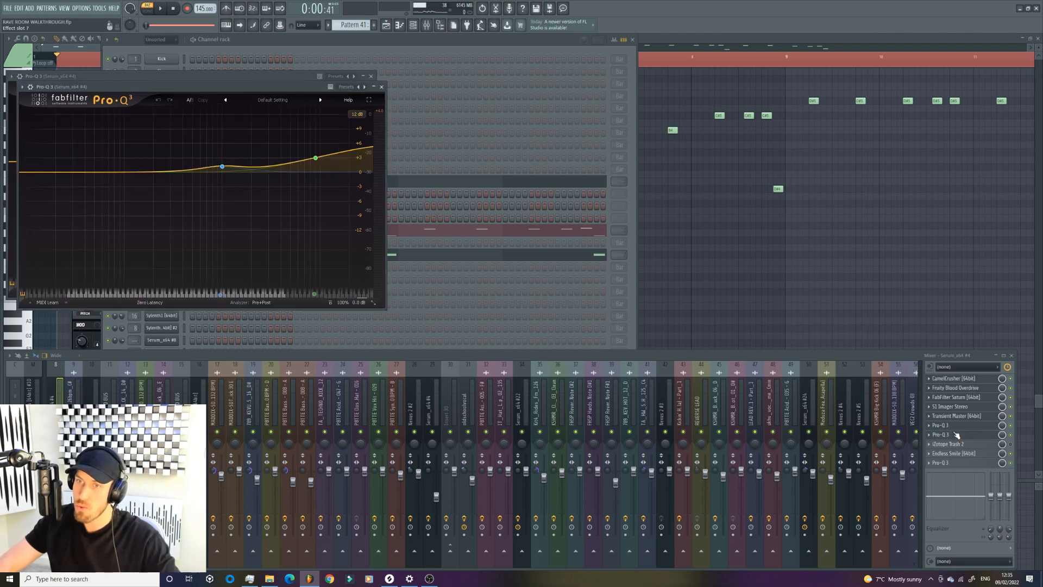
Step: Examine the last Pro-Q 3 on Serum_x64 #4 and listen to Pattern 41 with PLUCK LEAD BUS's ArtsAcoustic Reverb shown
{"action": "left_click", "coordinate": [964, 466]}
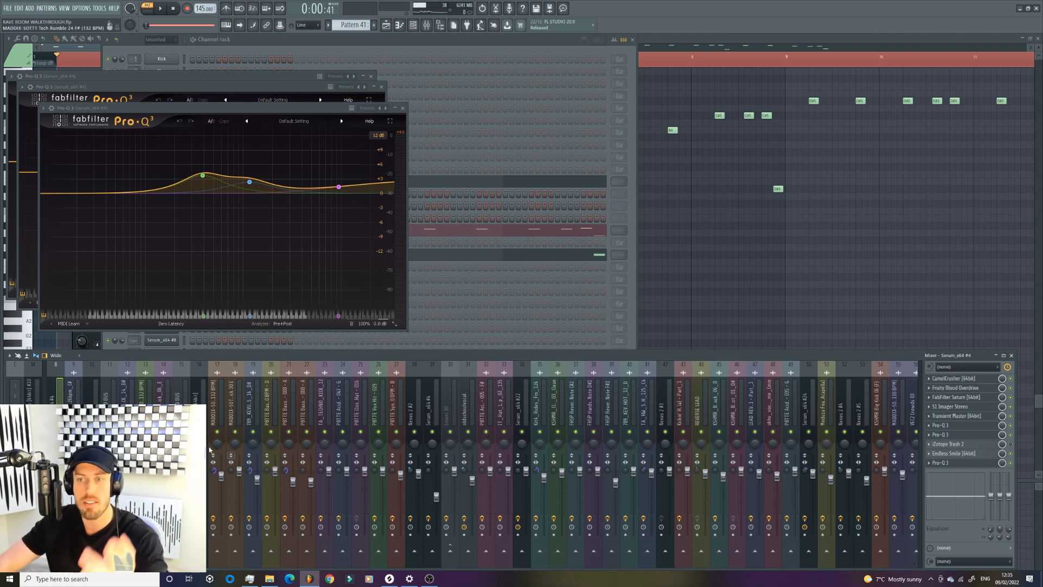
{"action": "left_click", "coordinate": [182, 397]}
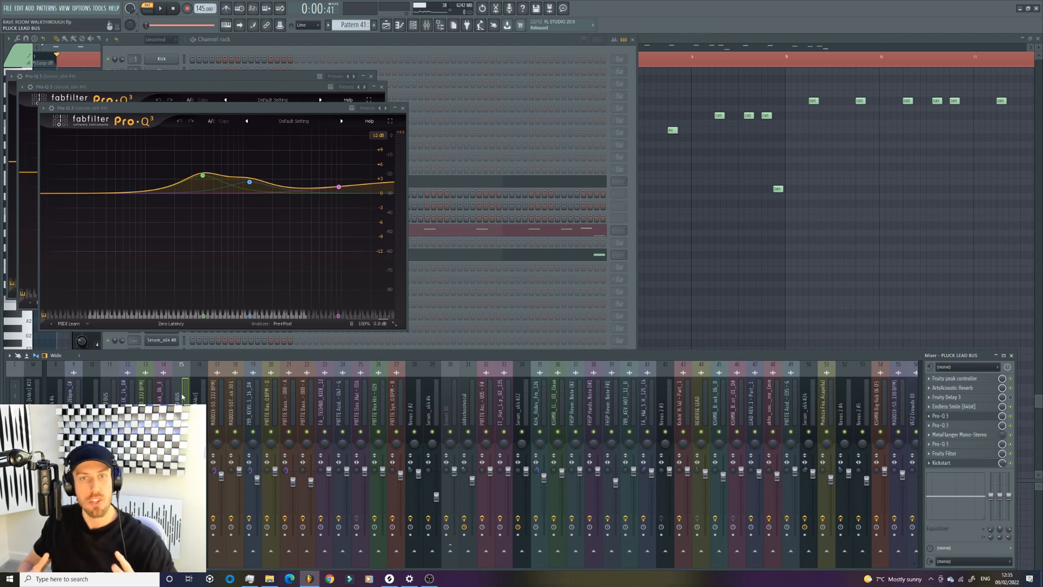
{"action": "left_click", "coordinate": [978, 388]}
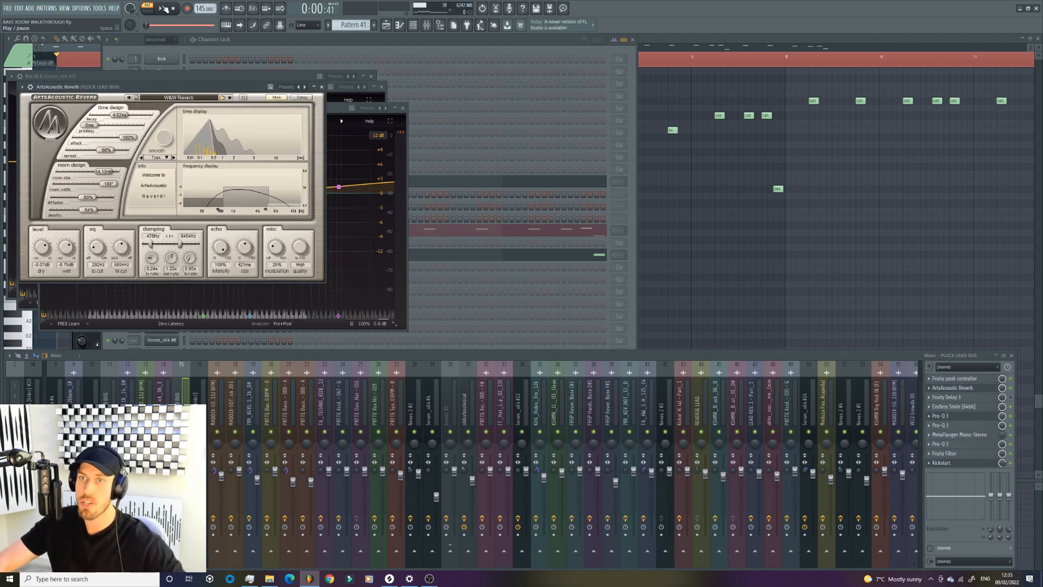
{"action": "left_click", "coordinate": [163, 9]}
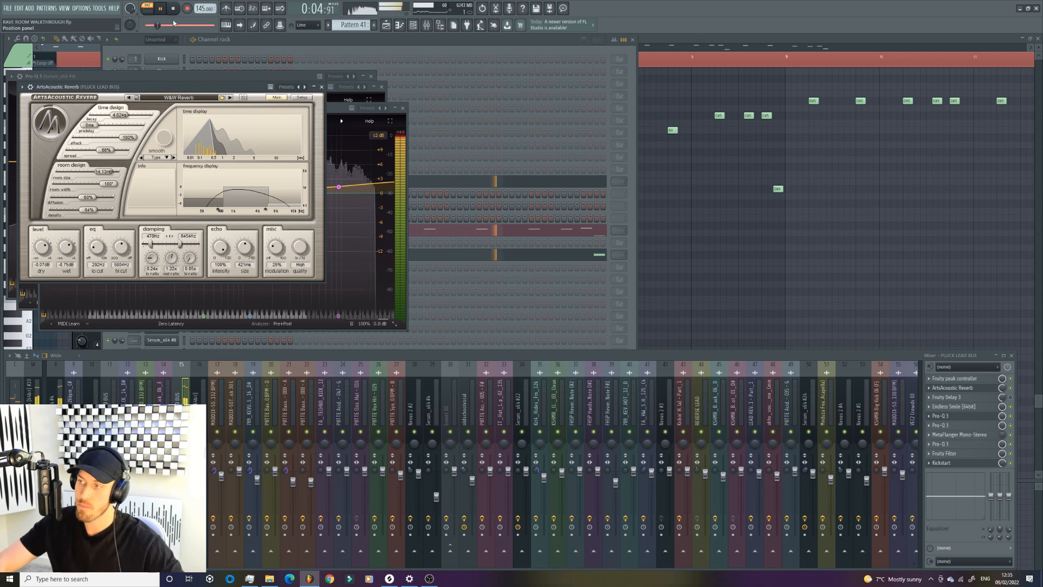
{"action": "key", "text": "space"}
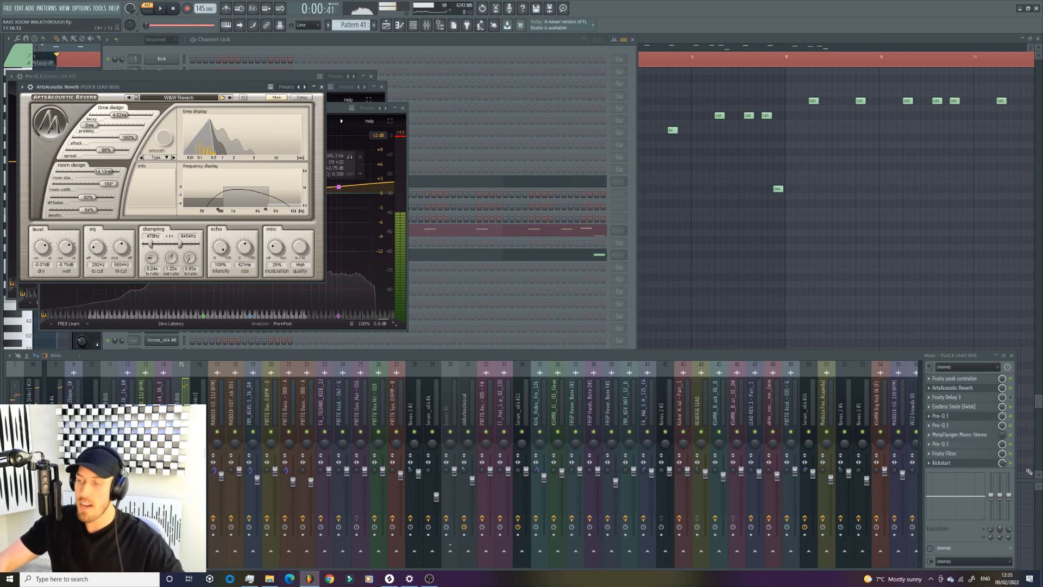
Step: Check the ArtsAcoustic Reverb mix level's controller options and watch PLUCK LEAD BUS's Fruity peak controller while Pattern 41 plays
{"action": "right_click", "coordinate": [1002, 388]}
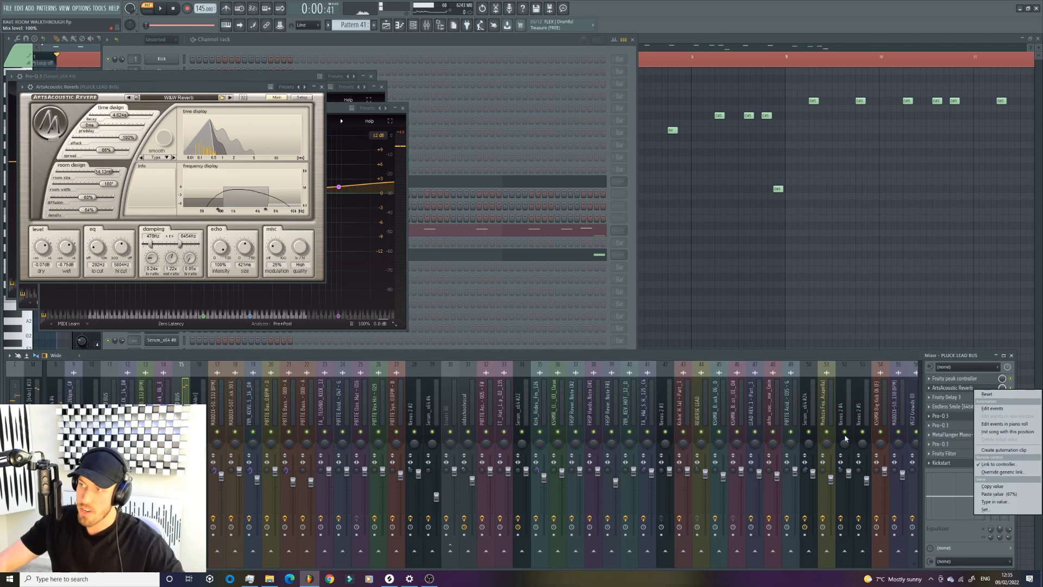
{"action": "left_click", "coordinate": [953, 359]}
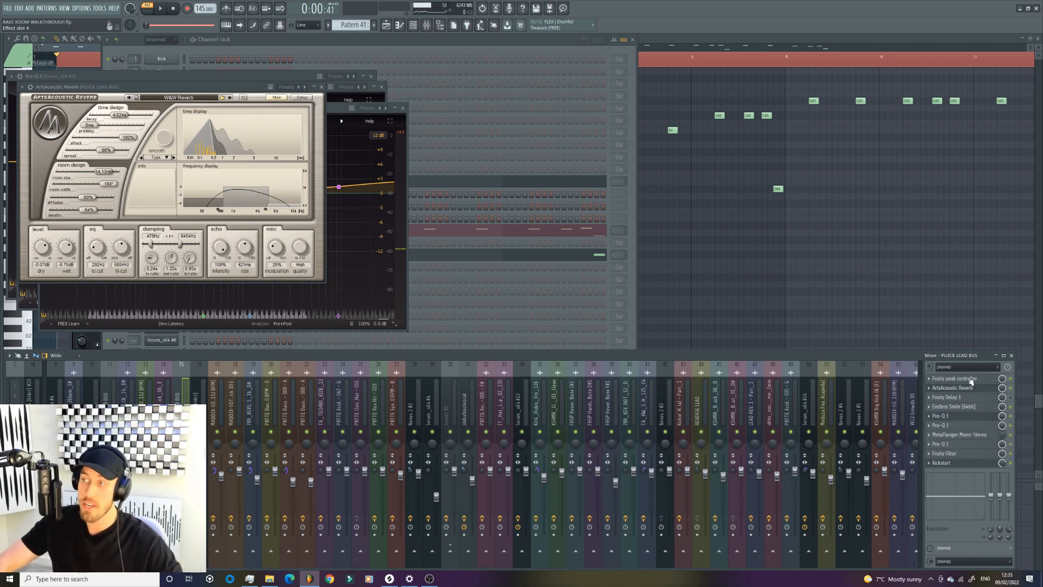
{"action": "left_click", "coordinate": [959, 378]}
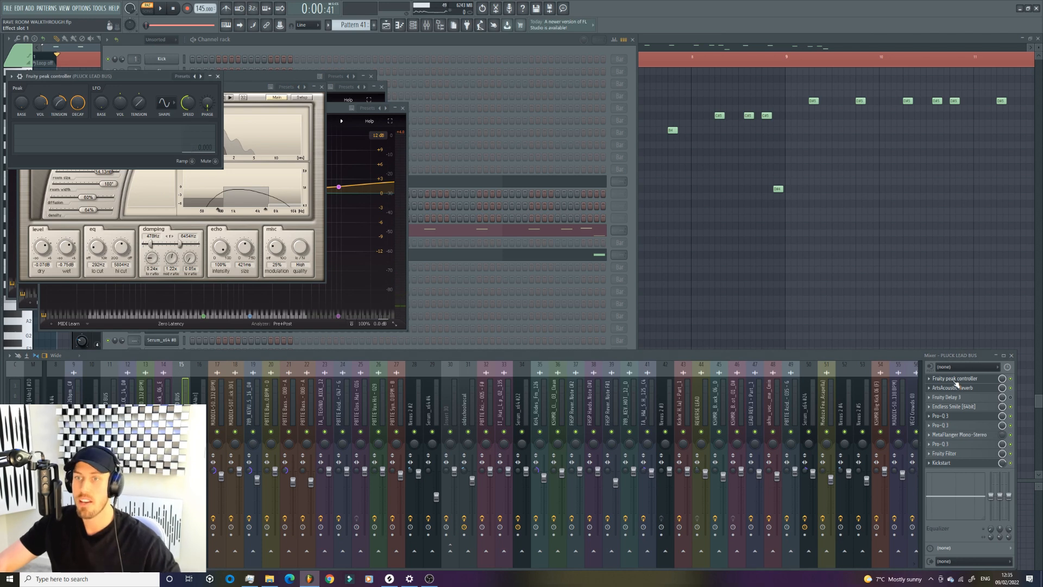
{"action": "left_click", "coordinate": [161, 9]}
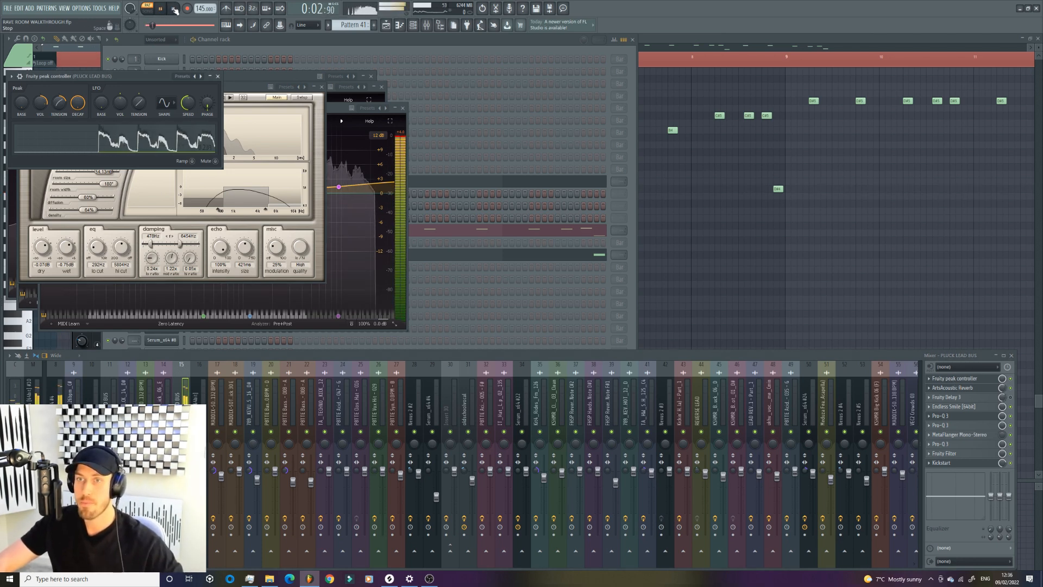
Step: Examine the three Pro-Q 3 equalizers and the Kickstart sidechain effect on the PLUCK LEAD BUS mixer track
{"action": "left_click", "coordinate": [957, 417]}
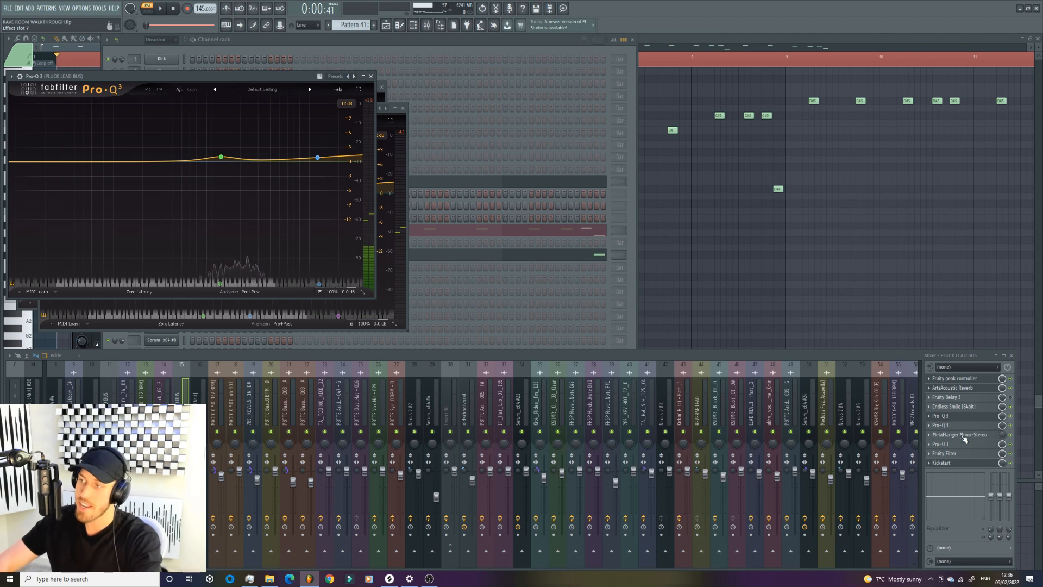
{"action": "left_click", "coordinate": [963, 424]}
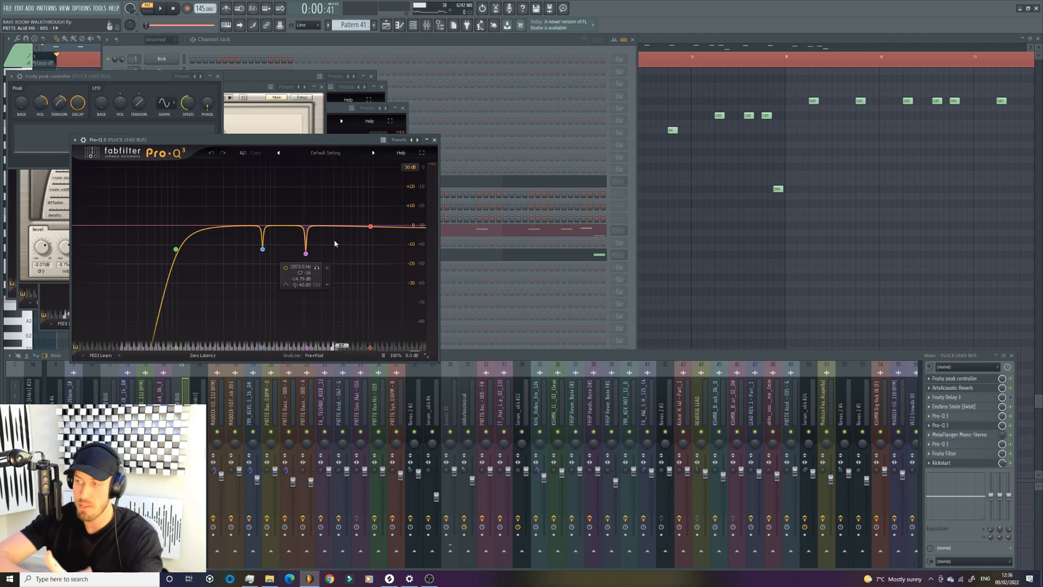
{"action": "left_click", "coordinate": [956, 446]}
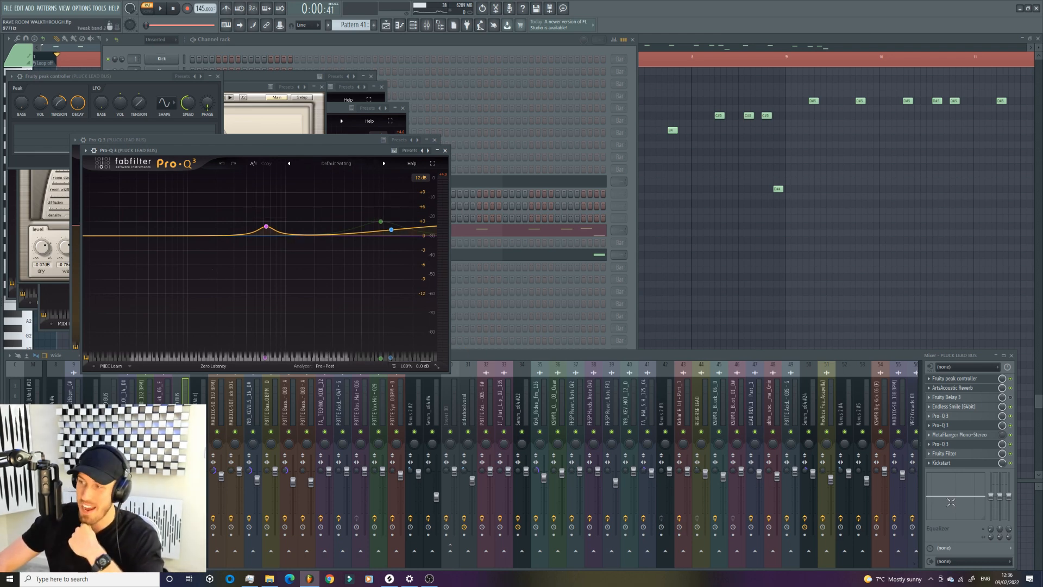
{"action": "left_click", "coordinate": [962, 429]}
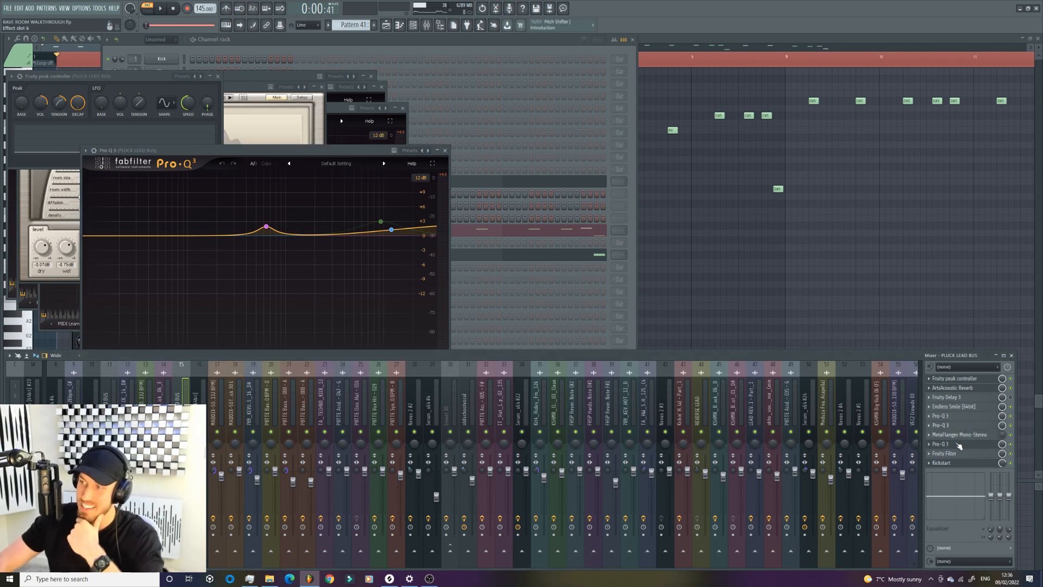
{"action": "left_click", "coordinate": [960, 444]}
{"action": "left_click", "coordinate": [959, 445]}
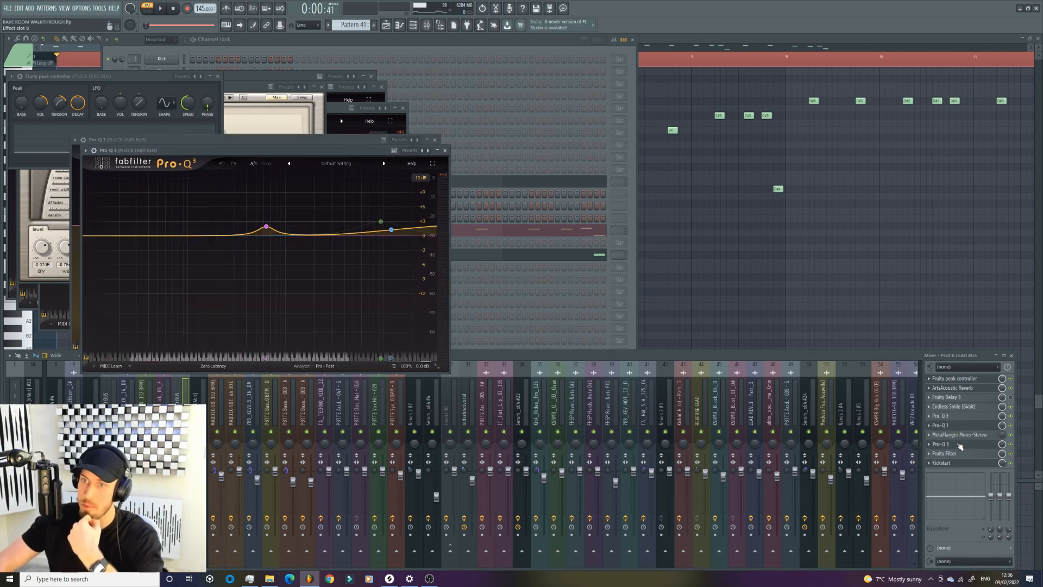
{"action": "left_click", "coordinate": [959, 464]}
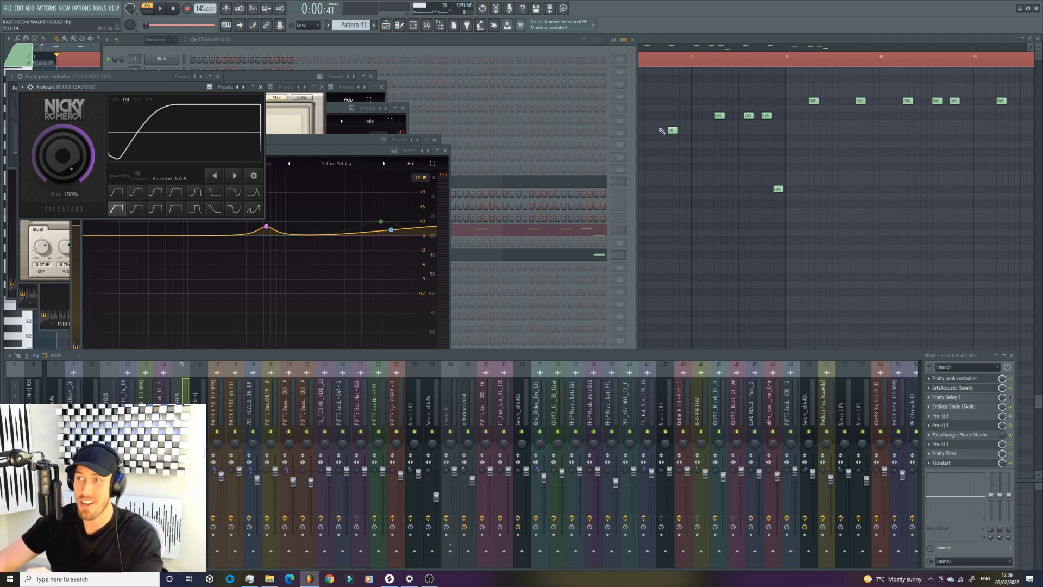
Step: Bring the Channel rack to the front and listen to Pattern 41, stopping playback when done
{"action": "left_click", "coordinate": [634, 112]}
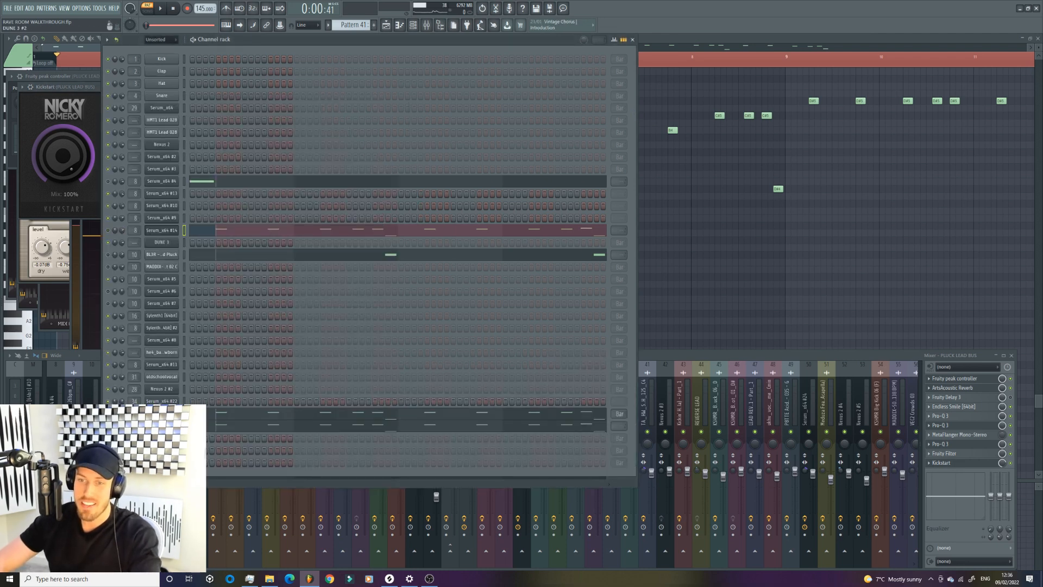
{"action": "left_click", "coordinate": [162, 8]}
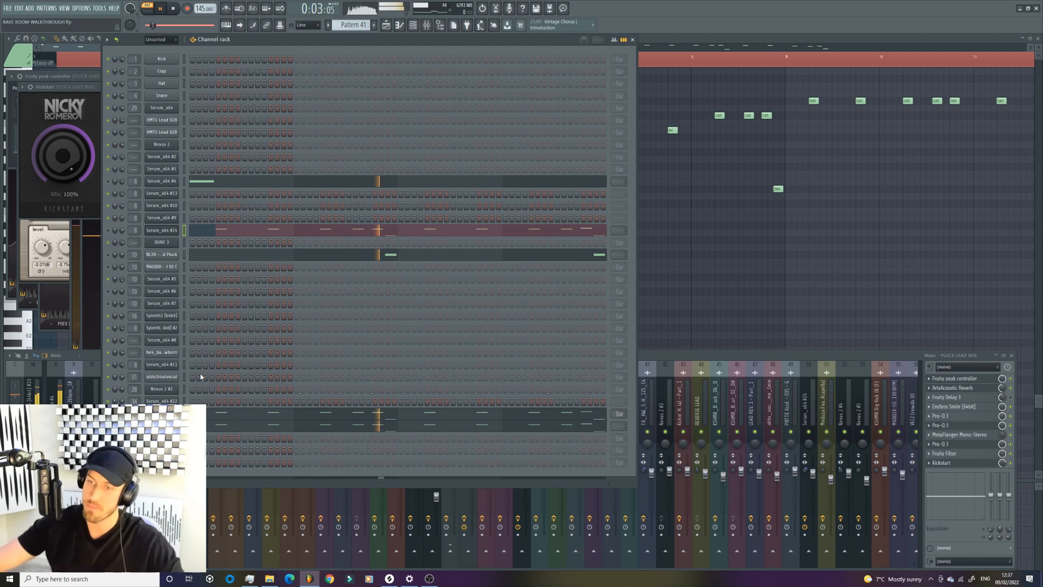
{"action": "left_click", "coordinate": [172, 11]}
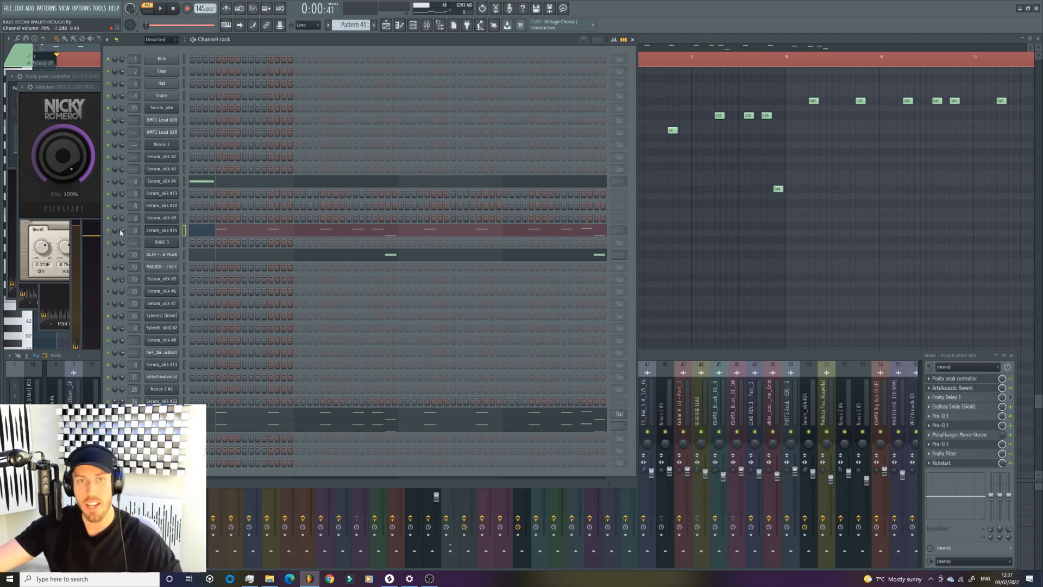
Step: Play Pattern 41 again while slightly adjusting the Serum_x64 #14 channel volume, and stop playback
{"action": "key", "text": "space"}
{"action": "left_click_drag", "start_coordinate": [121, 232], "coordinate": [121, 225]}
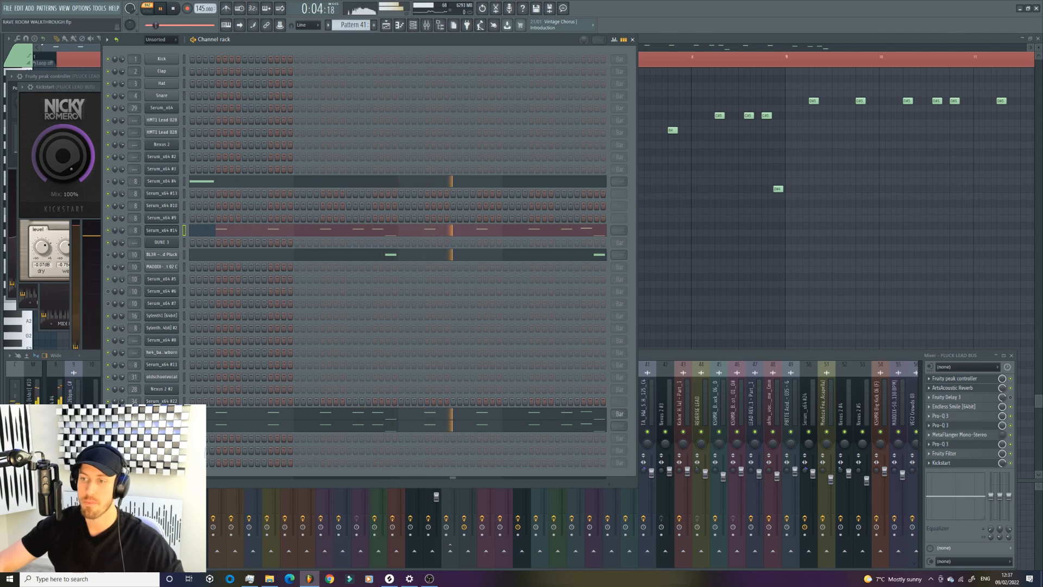
{"action": "left_click", "coordinate": [173, 8]}
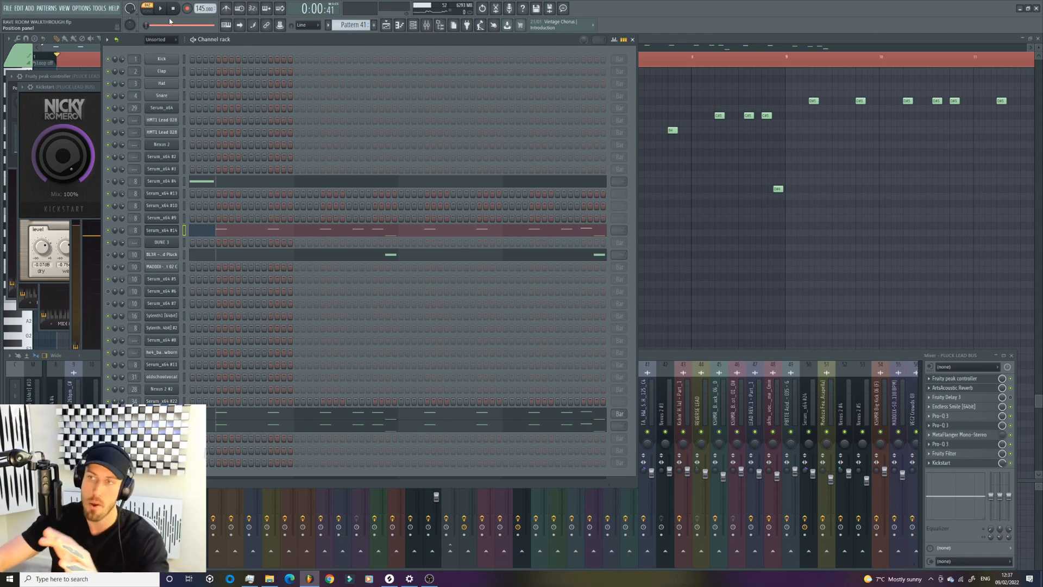
Step: Play the song in the playlist from just before the Pattern 41 clip, unmuting tracks 41, 48 and 49
{"action": "left_click", "coordinate": [396, 29]}
{"action": "left_click", "coordinate": [162, 54]}
{"action": "scroll", "coordinate": [127, 354], "scroll_direction": "down", "scroll_amount": 5}
{"action": "left_click", "coordinate": [109, 244]}
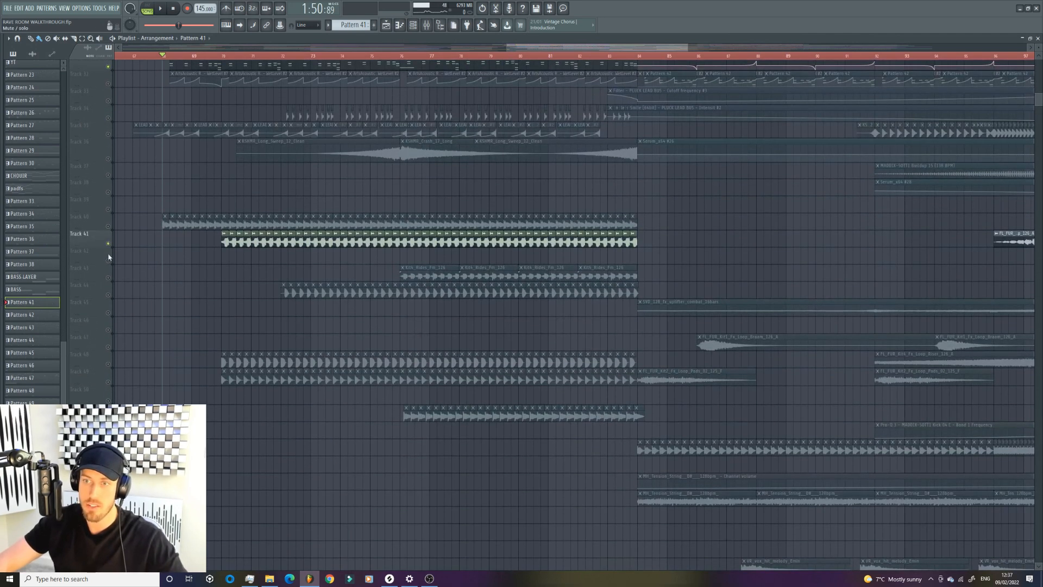
{"action": "left_click", "coordinate": [108, 364]}
{"action": "key", "text": "space"}
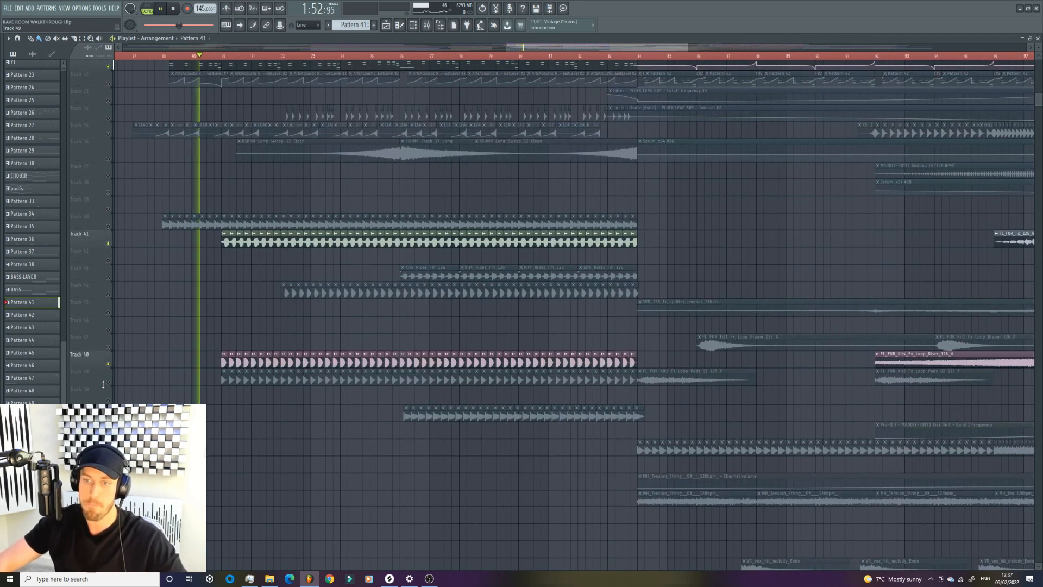
{"action": "left_click", "coordinate": [108, 382]}
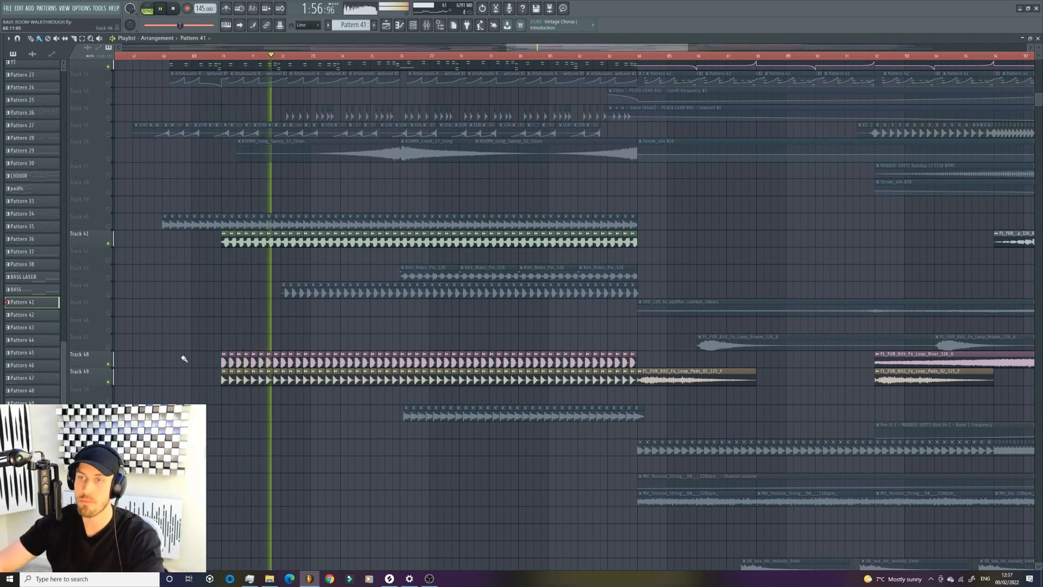
Step: Unmute playlist tracks 24, 15 and 14 during playback to hear them with the lead, and stop the song
{"action": "scroll", "coordinate": [196, 334], "scroll_direction": "up", "scroll_amount": 3}
{"action": "scroll", "coordinate": [163, 305], "scroll_direction": "up", "scroll_amount": 6}
{"action": "left_click", "coordinate": [110, 271]}
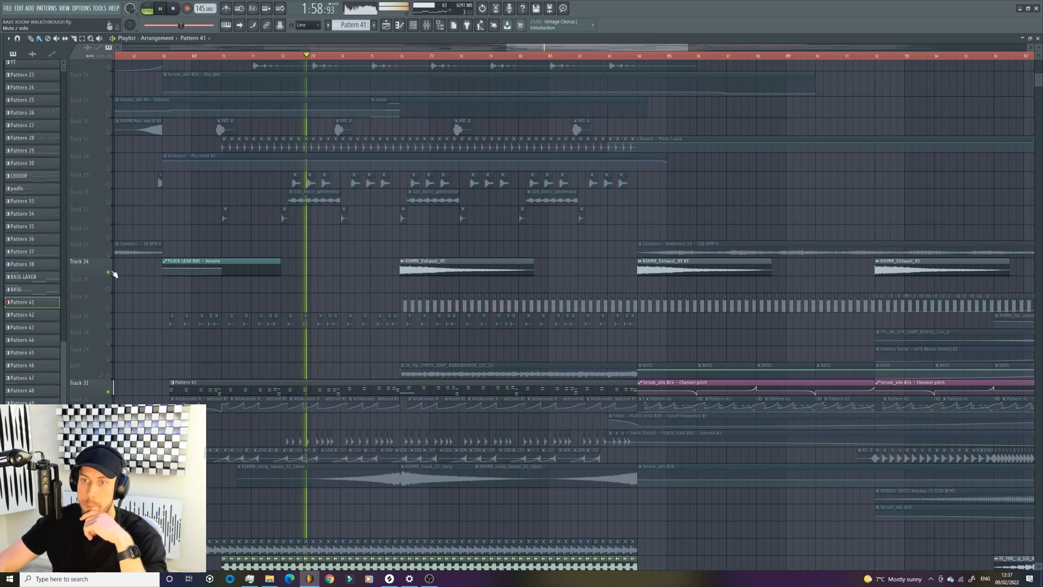
{"action": "scroll", "coordinate": [111, 239], "scroll_direction": "up", "scroll_amount": 3}
{"action": "left_click", "coordinate": [109, 162]}
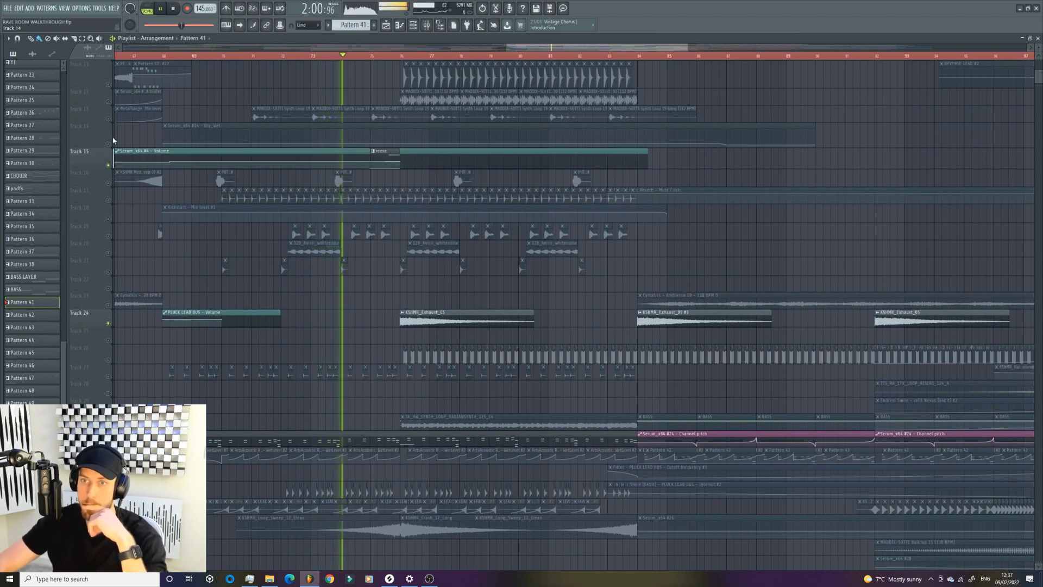
{"action": "left_click", "coordinate": [109, 144]}
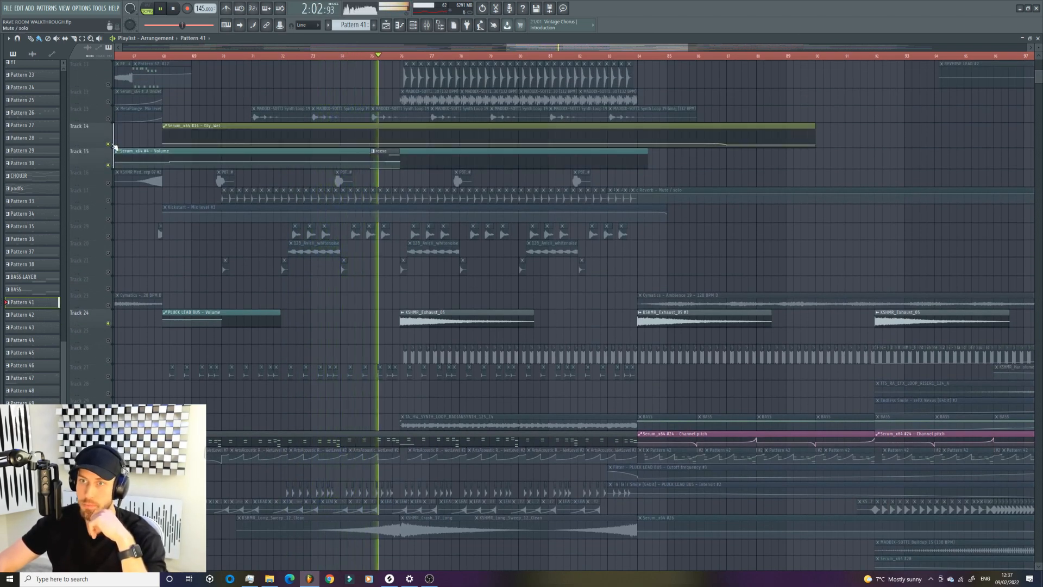
{"action": "key", "text": "space"}
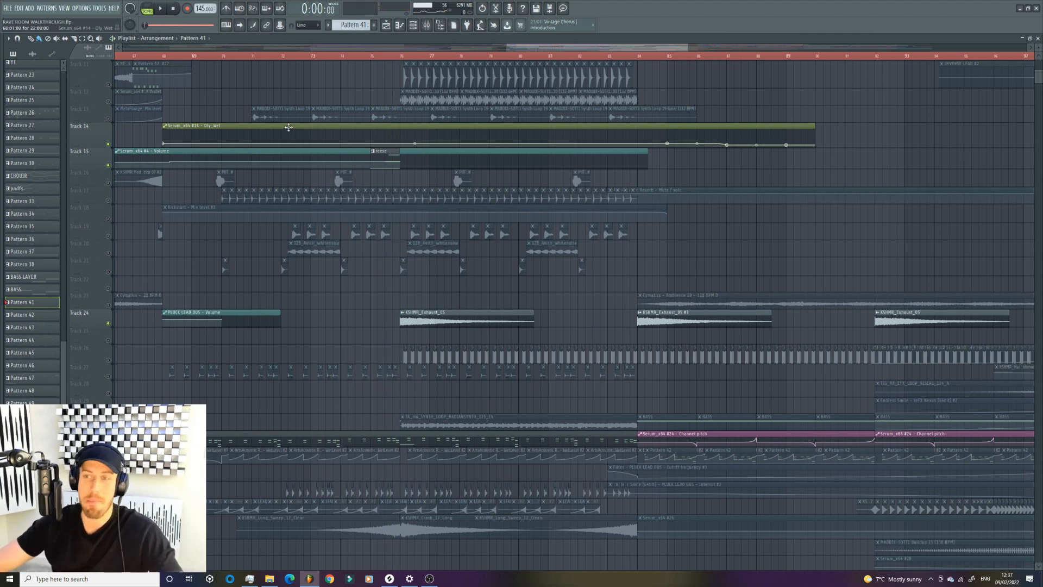
Step: Solo track 32's reverb automation together with track 31 and play from just before the Pattern 41 clip
{"action": "scroll", "coordinate": [234, 328], "scroll_direction": "down", "scroll_amount": 6}
{"action": "right_click", "coordinate": [108, 357]}
{"action": "left_click", "coordinate": [108, 340]}
{"action": "left_click", "coordinate": [161, 53]}
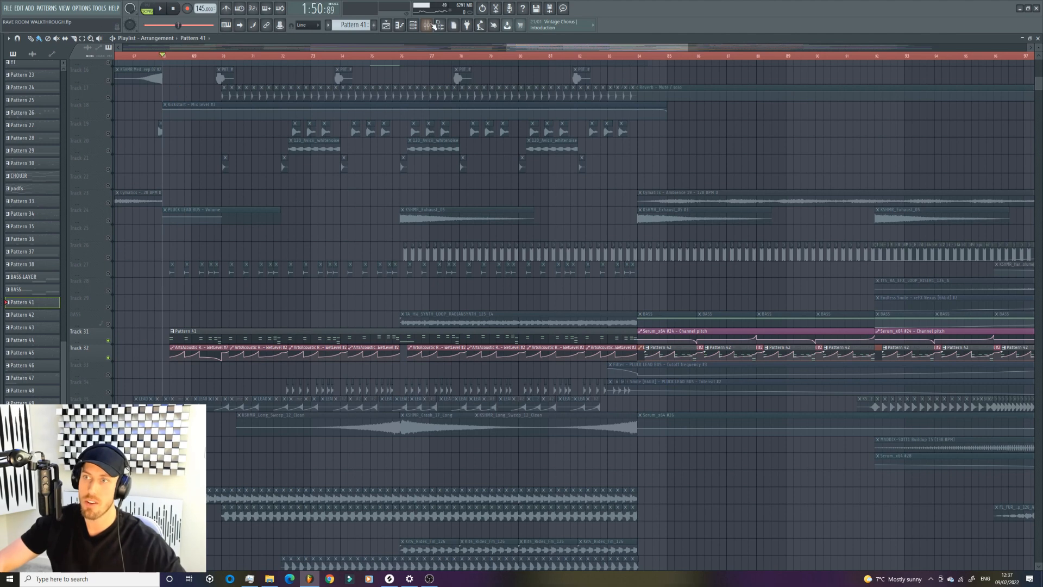
{"action": "key", "text": "space"}
Step: Watch the ArtsAcoustic Reverb wet level on PLUCK LEAD BUS during playback and return to the playlist
{"action": "left_click", "coordinate": [427, 26]}
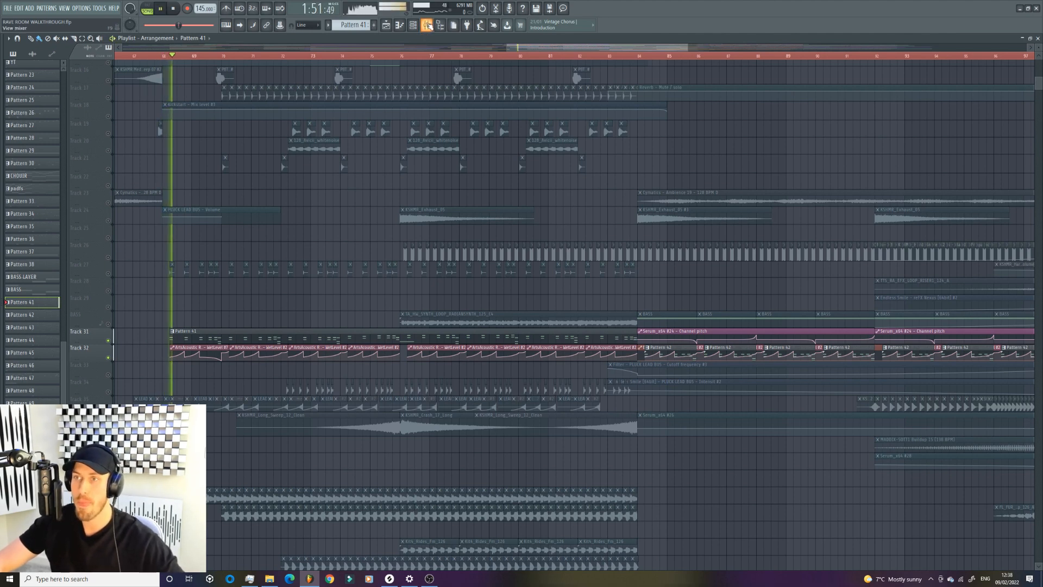
{"action": "left_click", "coordinate": [972, 389]}
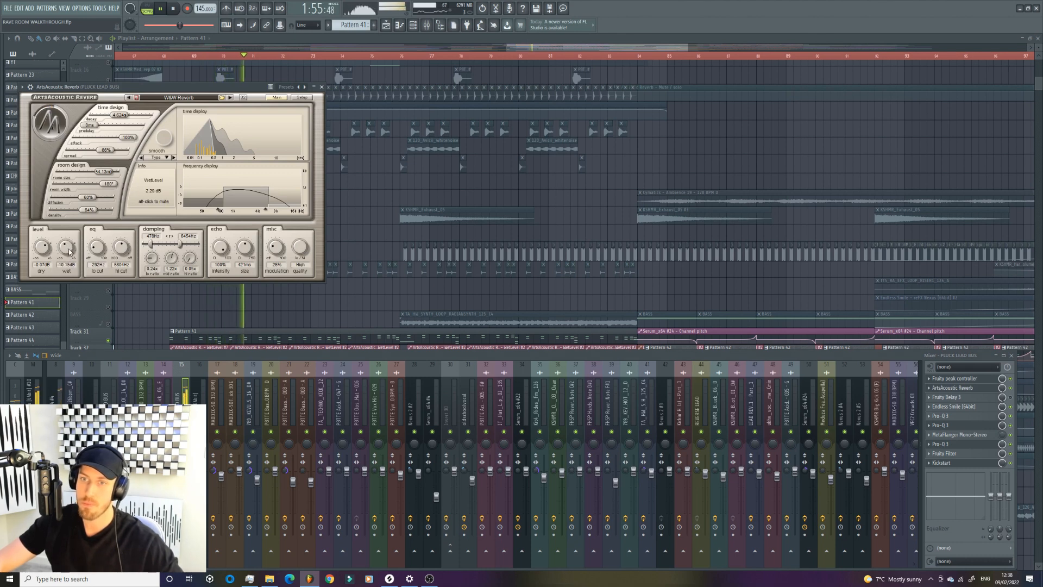
{"action": "left_click", "coordinate": [403, 113]}
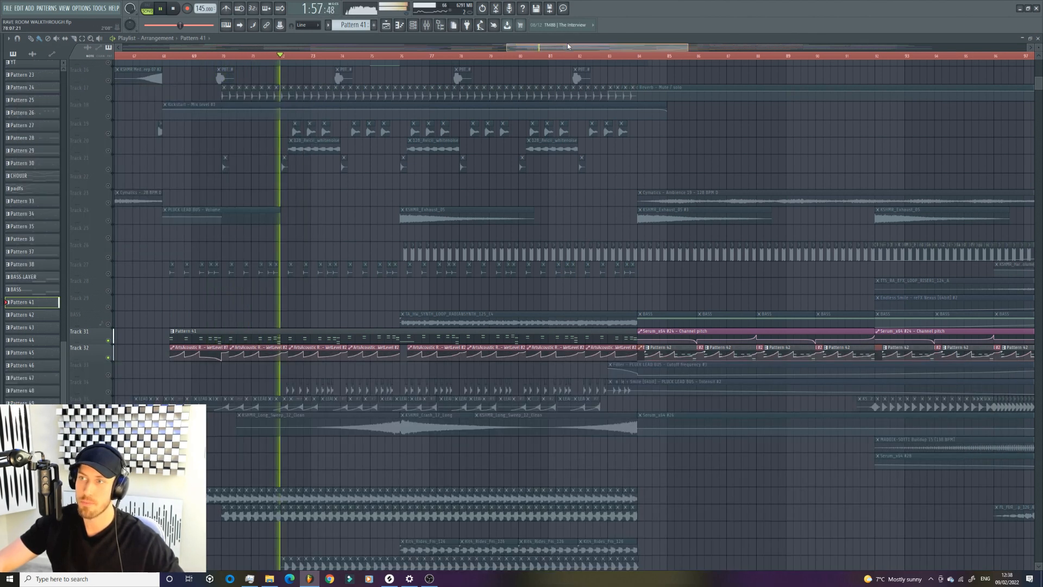
Step: Compare Pattern 41 with track 32's reverb automation muted and unmuted, stopping playback when done
{"action": "left_click", "coordinate": [111, 357]}
{"action": "key", "text": "space"}
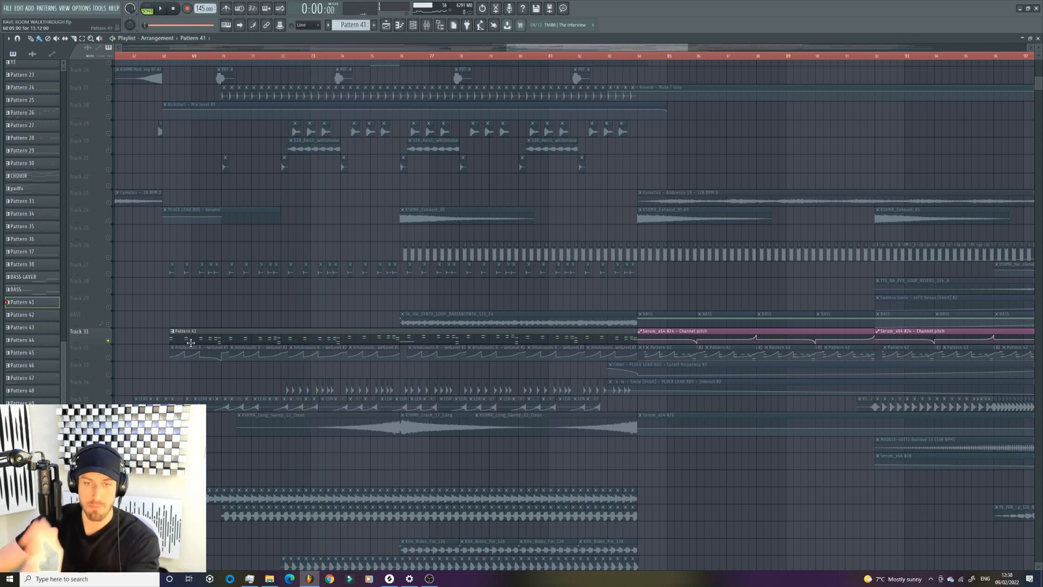
{"action": "left_click", "coordinate": [108, 357]}
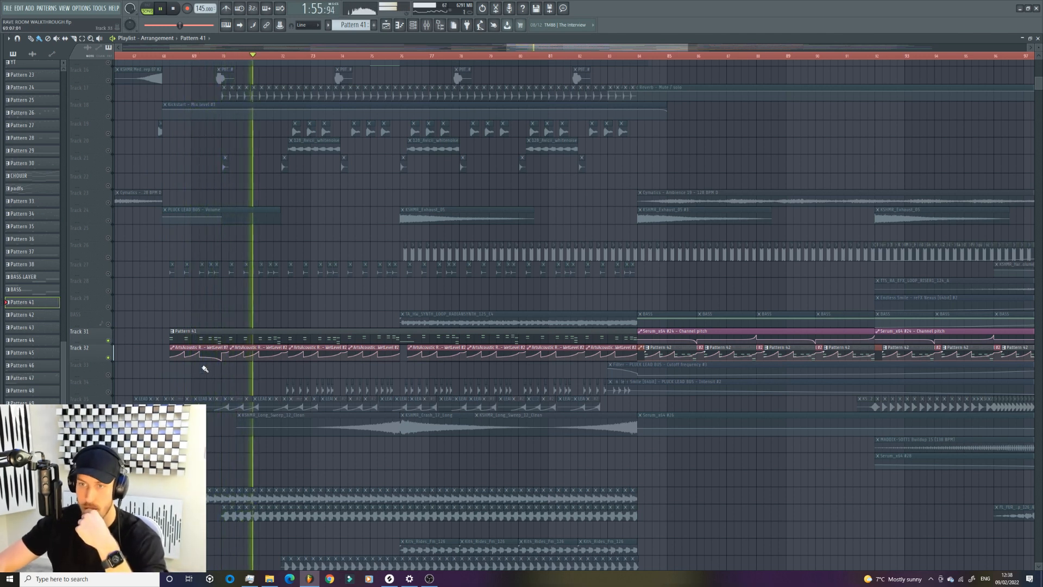
{"action": "key", "text": "space"}
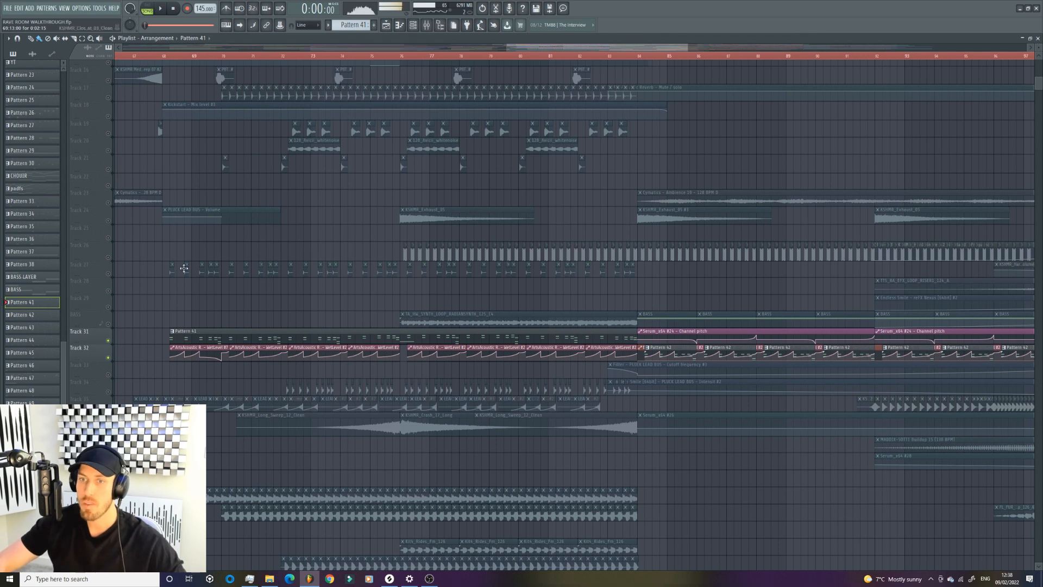
Step: Solo track 27's closed hats, unmute tracks 31 and 32 during playback to hear them together, and stop the song
{"action": "right_click", "coordinate": [108, 274]}
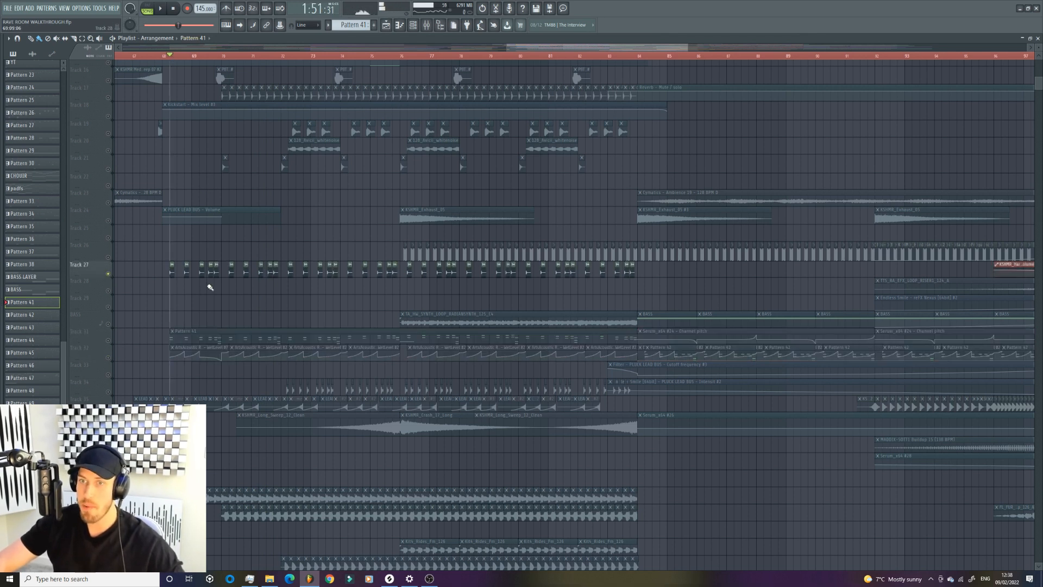
{"action": "left_click", "coordinate": [108, 340]}
{"action": "left_click", "coordinate": [108, 357]}
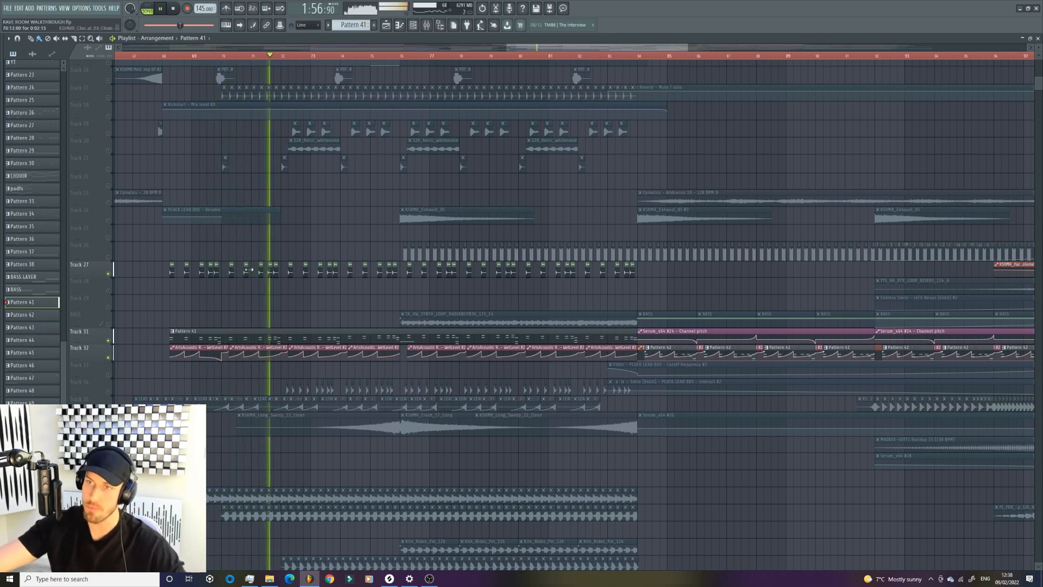
{"action": "key", "text": "space"}
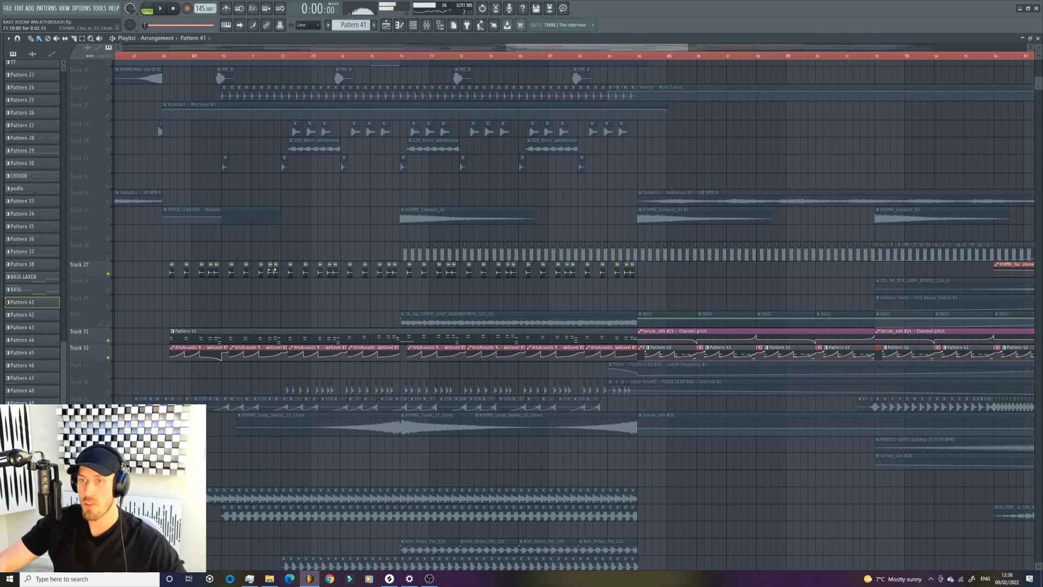
Step: Open the KSHMR_Closed_Hat_03_Clean sample settings and the CamelCrusher effect on its mixer channel
{"action": "double_click", "coordinate": [172, 266]}
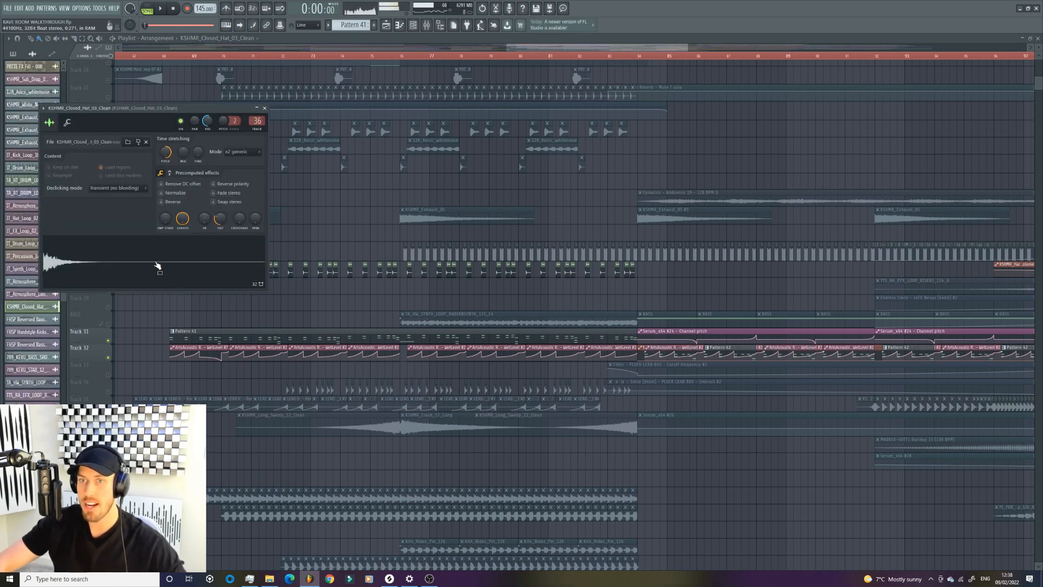
{"action": "key", "text": "F9"}
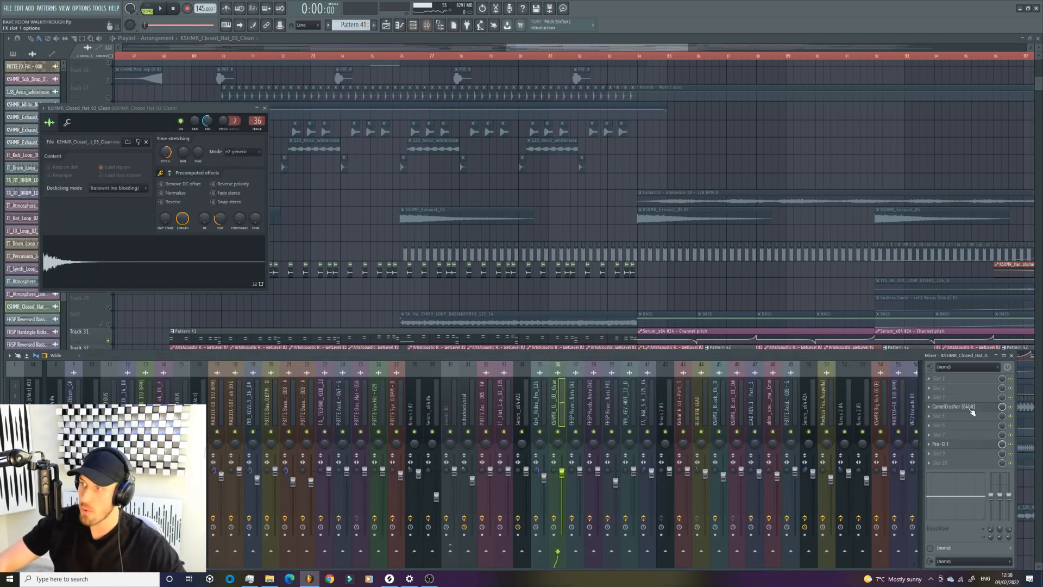
{"action": "left_click", "coordinate": [971, 408]}
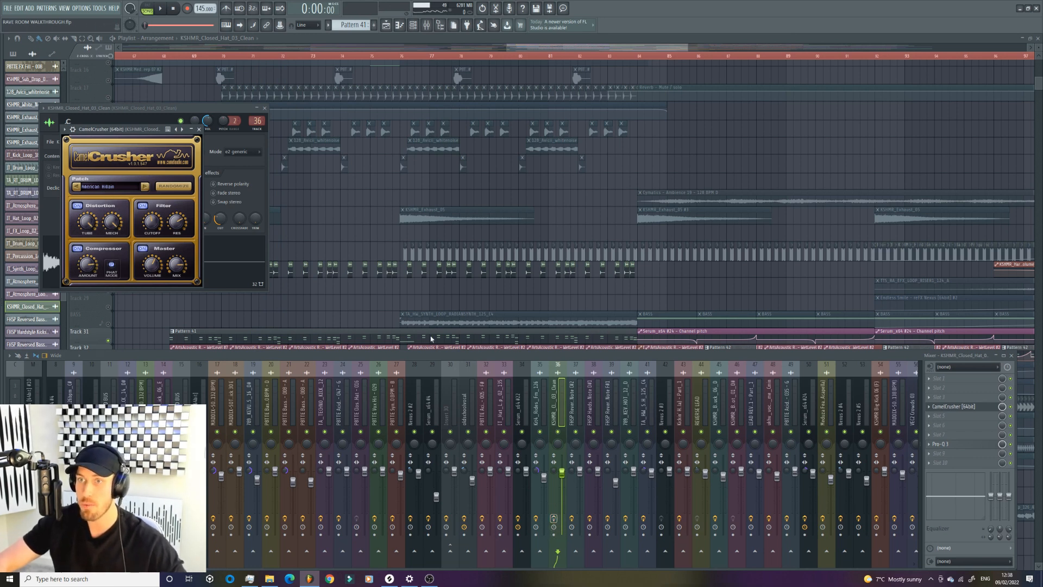
Step: Return to the playlist and play track 27's closed hats on their own
{"action": "left_click", "coordinate": [227, 57]}
{"action": "key", "text": "space"}
{"action": "key", "text": "F9"}
{"action": "key", "text": "F9"}
{"action": "right_click", "coordinate": [108, 273]}
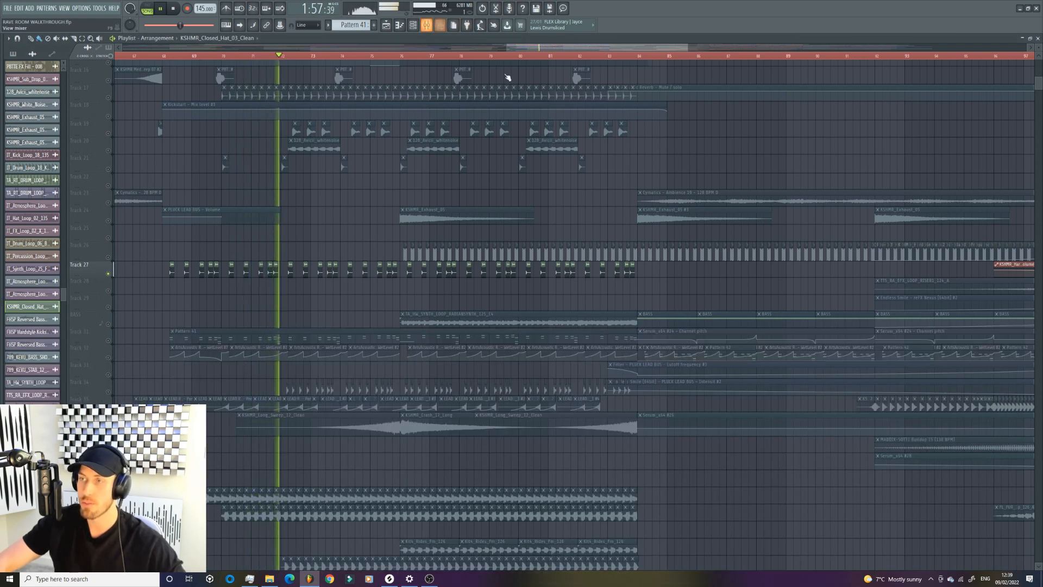
Step: Check the closed hat's mixer channel during playback, stop, reopen its CamelCrusher, and return to the playlist
{"action": "left_click", "coordinate": [427, 26]}
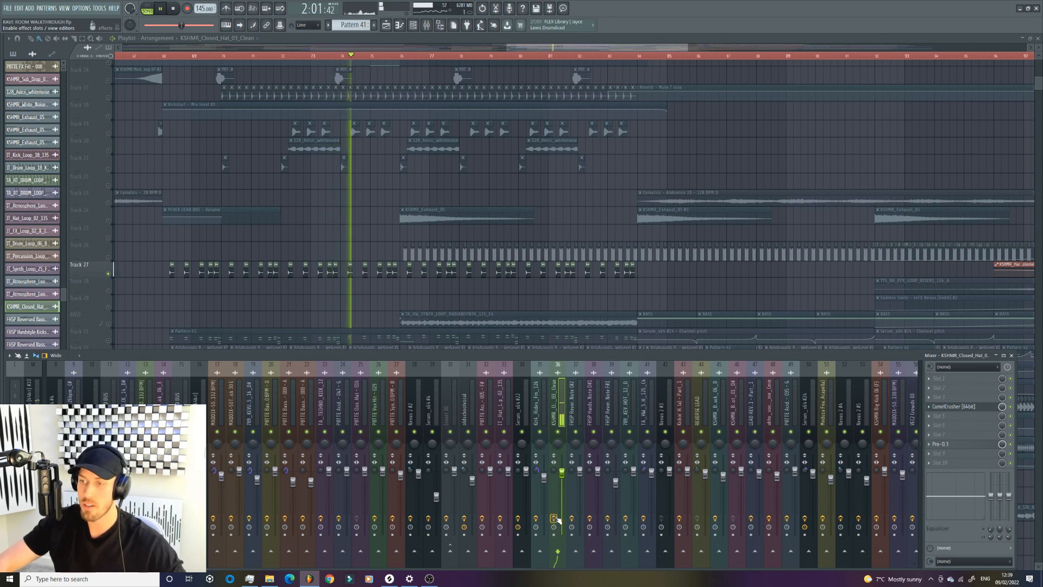
{"action": "key", "text": "space"}
{"action": "left_click", "coordinate": [954, 406]}
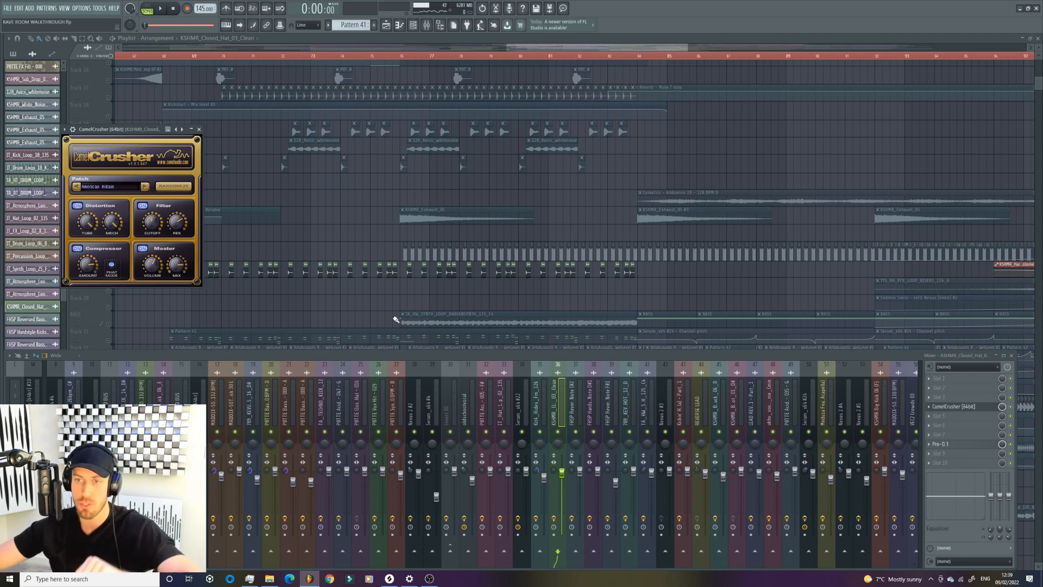
{"action": "key", "text": "F9"}
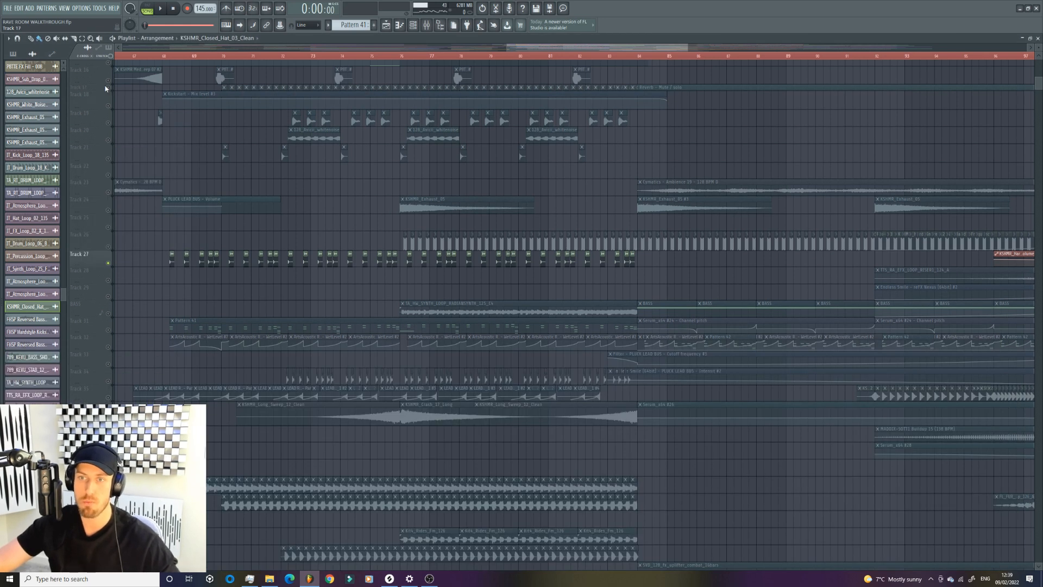
Step: Play track 35's LEAD REVS clips soloed and with tracks 31 and 32 unmuted, stopping playback when done
{"action": "left_click_drag", "start_coordinate": [101, 91], "coordinate": [99, 109]}
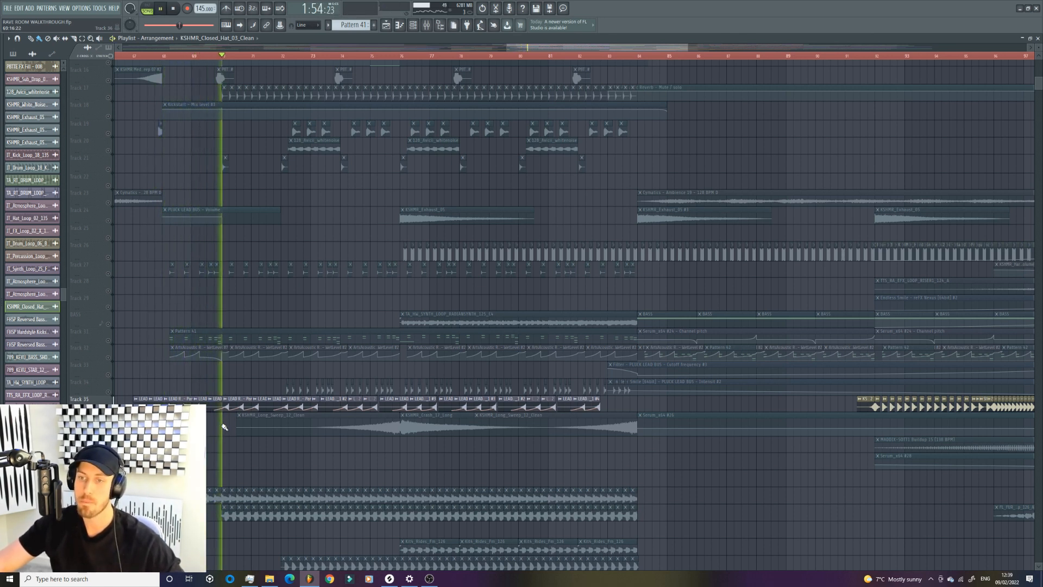
{"action": "left_click", "coordinate": [108, 358]}
{"action": "left_click", "coordinate": [108, 341]}
{"action": "key", "text": "space"}
{"action": "key", "text": "space"}
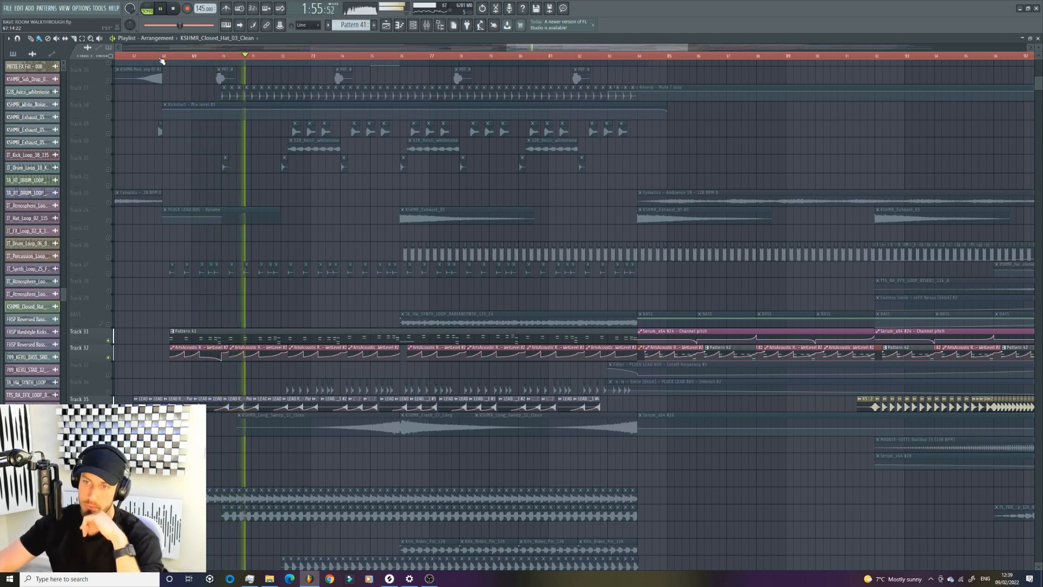
{"action": "key", "text": "space"}
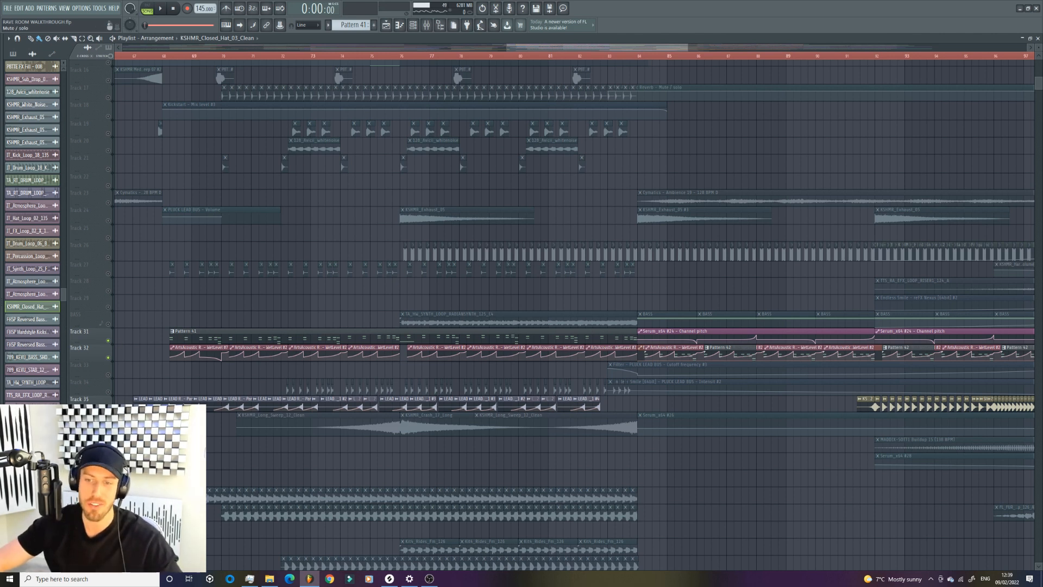
Step: Play the lead layers together with tracks 41, 48 and 49 unmuted, and stop the song
{"action": "scroll", "coordinate": [543, 315], "scroll_direction": "down", "scroll_amount": 5}
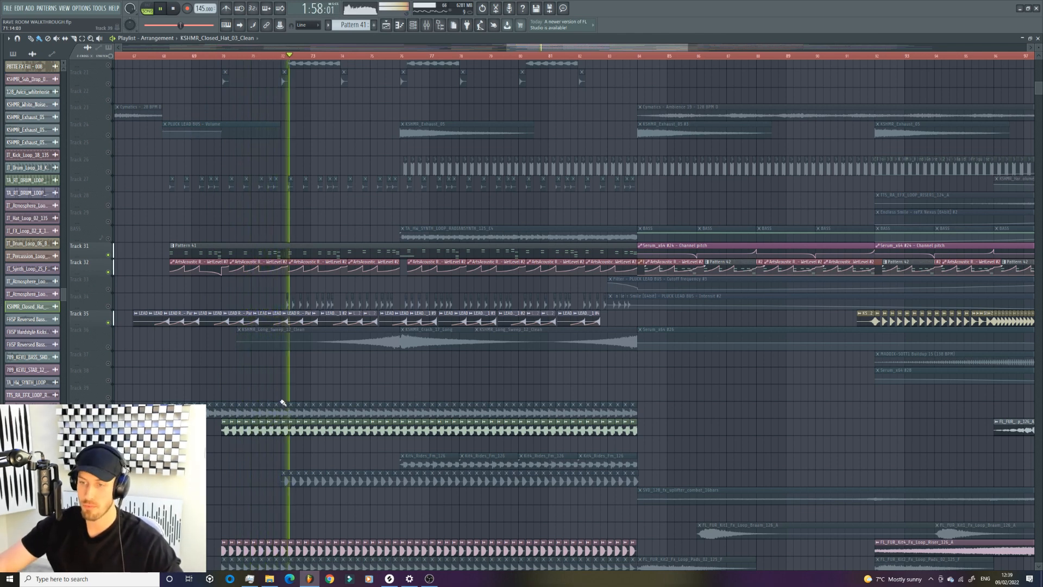
{"action": "scroll", "coordinate": [293, 374], "scroll_direction": "down", "scroll_amount": 3}
{"action": "scroll", "coordinate": [209, 440], "scroll_direction": "up", "scroll_amount": 10}
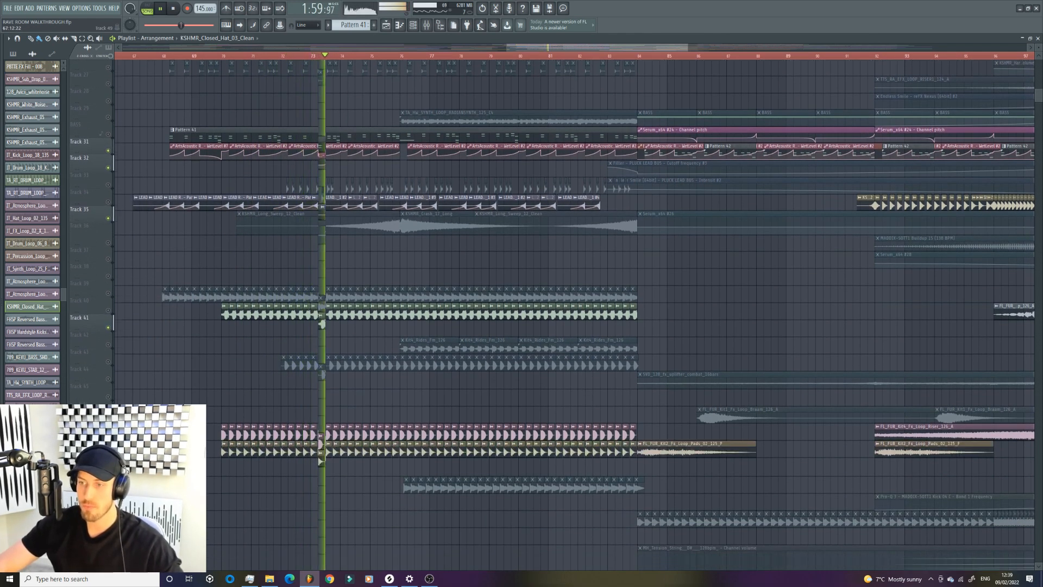
{"action": "scroll", "coordinate": [169, 332], "scroll_direction": "up", "scroll_amount": 5}
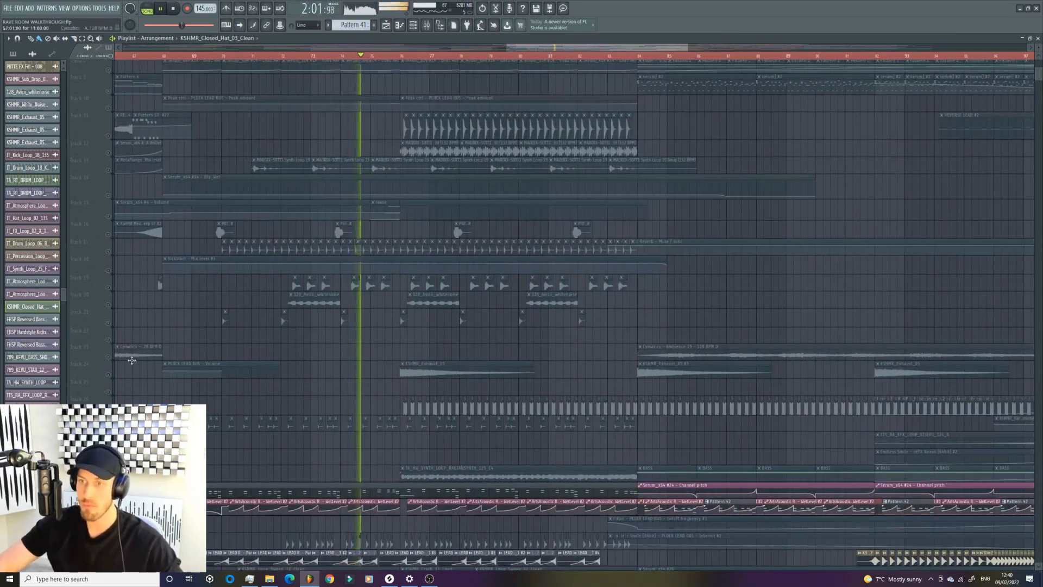
{"action": "scroll", "coordinate": [169, 332], "scroll_direction": "up", "scroll_amount": 4}
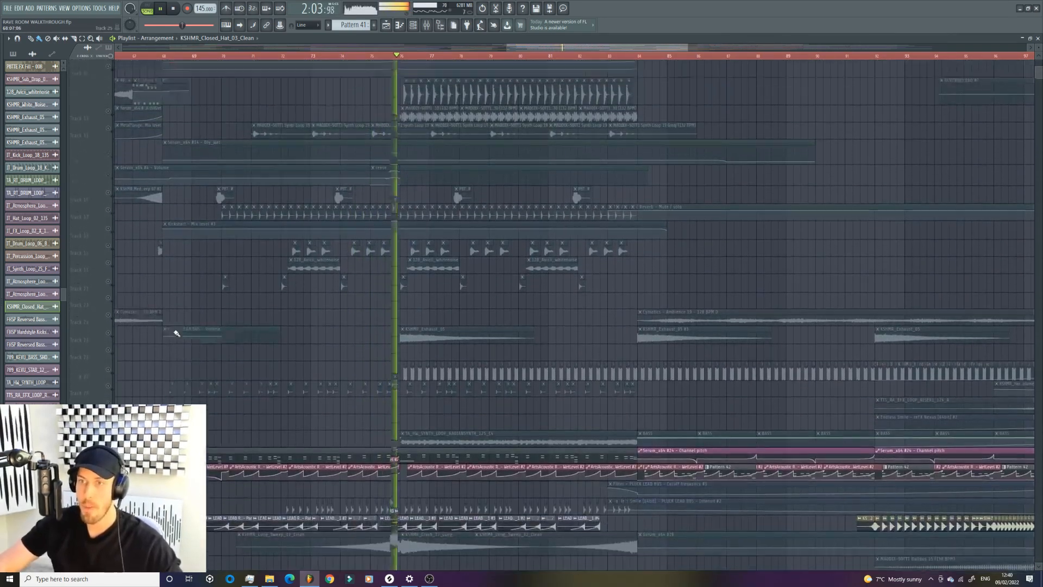
{"action": "key", "text": "space"}
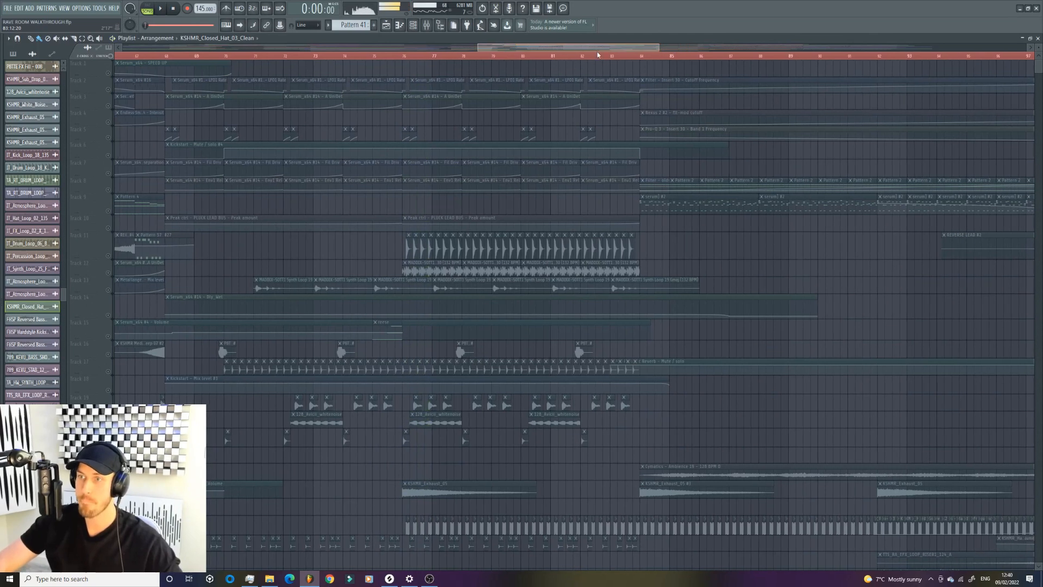
Step: Solo track 16's acid hits around the drop's start, unmute automation tracks 2 to 8, stop playback and select the acid hit clip
{"action": "left_click_drag", "start_coordinate": [659, 45], "coordinate": [585, 45]}
{"action": "left_click_drag", "start_coordinate": [477, 47], "coordinate": [513, 38]}
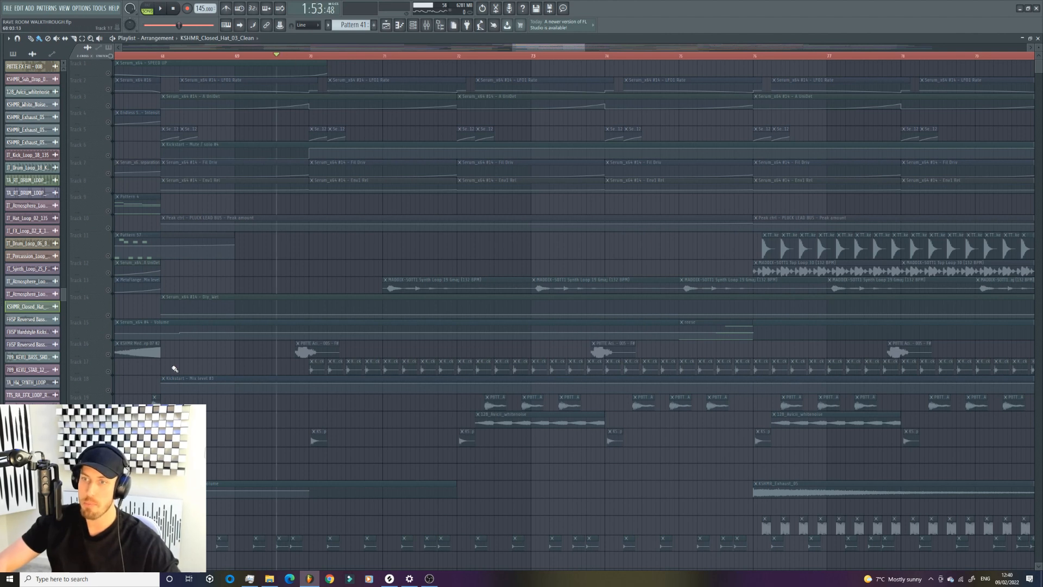
{"action": "left_click", "coordinate": [108, 354]}
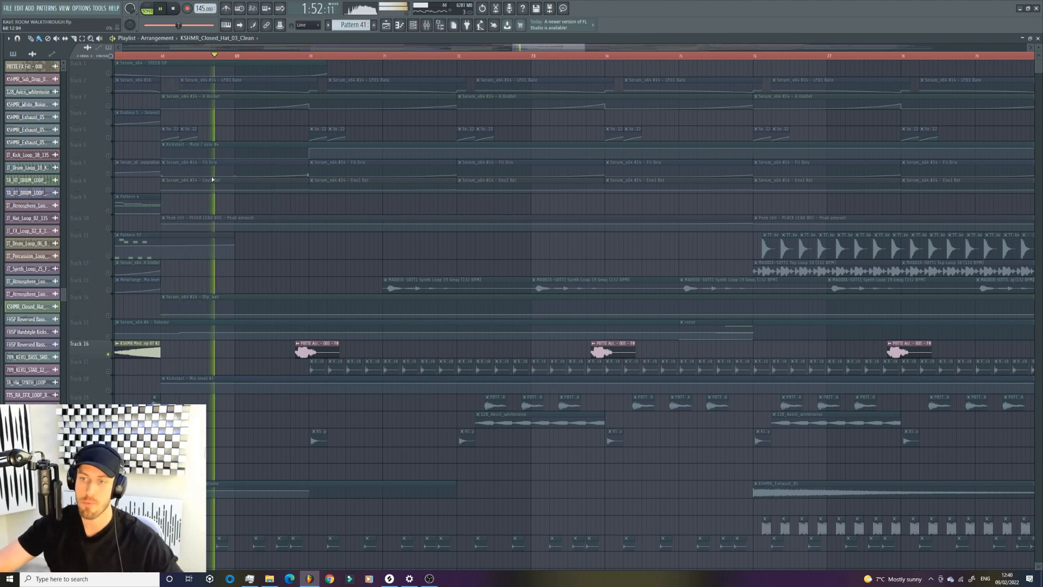
{"action": "left_click_drag", "start_coordinate": [108, 189], "coordinate": [108, 89]}
{"action": "key", "text": "space"}
{"action": "left_click", "coordinate": [320, 356]}
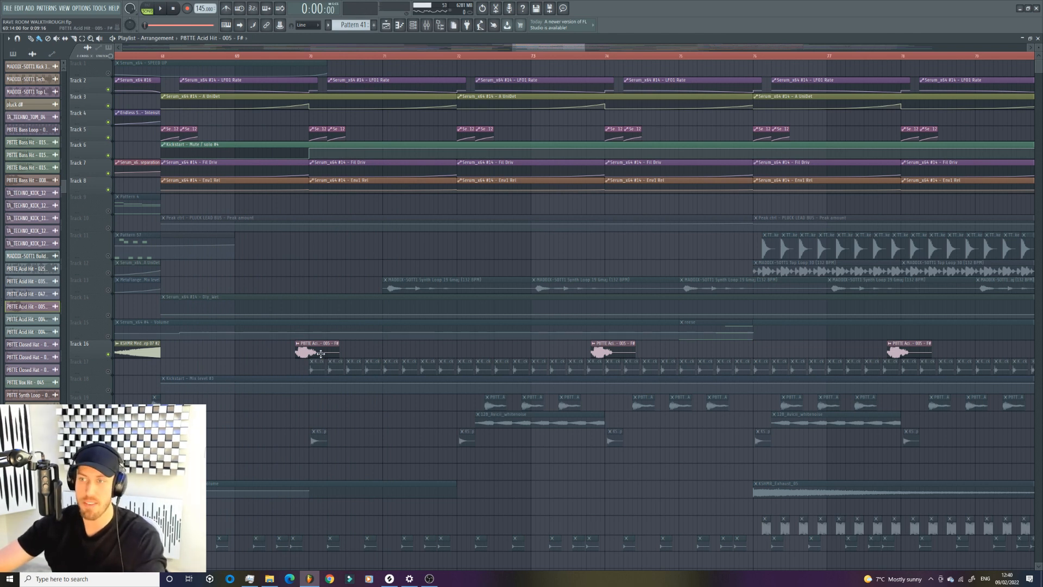
Step: Unmute track 13's Synth Loop 19 clips, solo them, and play from just before their first clip
{"action": "left_click", "coordinate": [110, 290]}
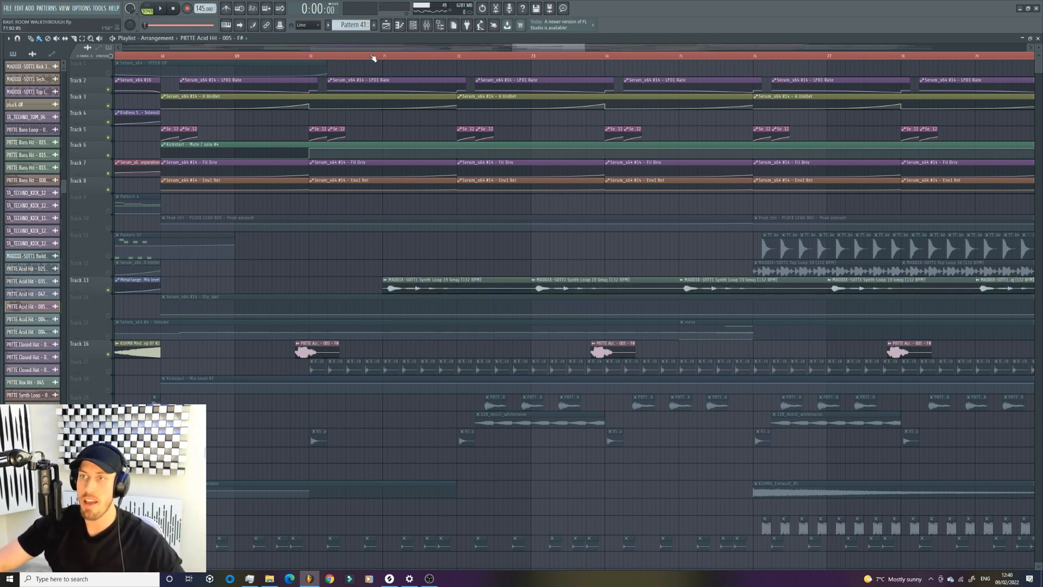
{"action": "key", "text": "space"}
{"action": "right_click", "coordinate": [109, 290]}
{"action": "left_click", "coordinate": [380, 57]}
{"action": "scroll", "coordinate": [117, 432], "scroll_direction": "down", "scroll_amount": 3}
{"action": "key", "text": "space"}
Step: Audition track 19's repeated hits in solo and stop playback
{"action": "right_click", "coordinate": [108, 407]}
{"action": "key", "text": "space"}
{"action": "scroll", "coordinate": [228, 412], "scroll_direction": "down", "scroll_amount": 10}
{"action": "key", "text": "space"}
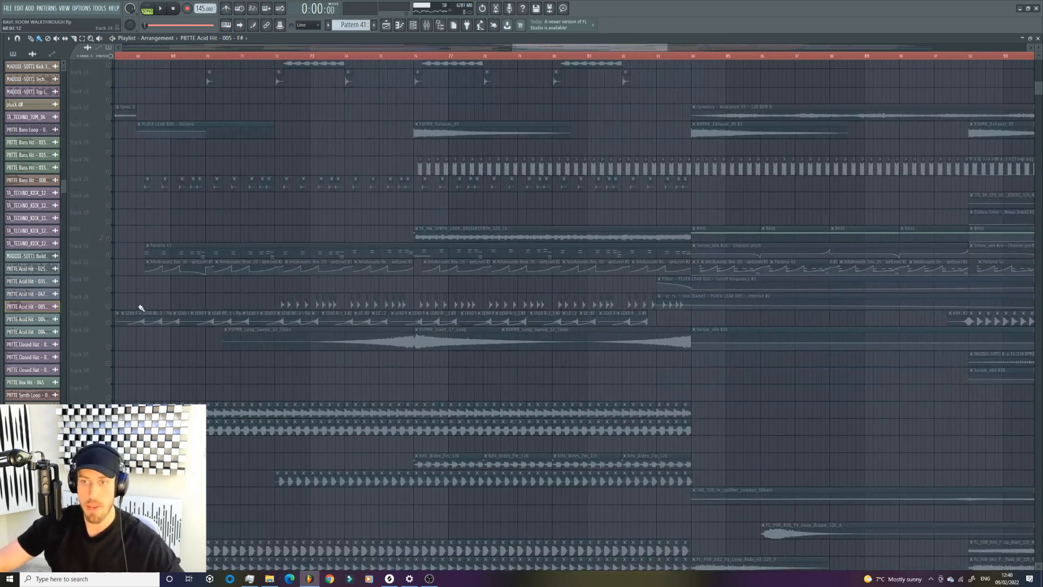
Step: Solo track 34's tom clips and play from where they begin, stopping playback when done
{"action": "right_click", "coordinate": [108, 306]}
{"action": "left_click", "coordinate": [285, 57]}
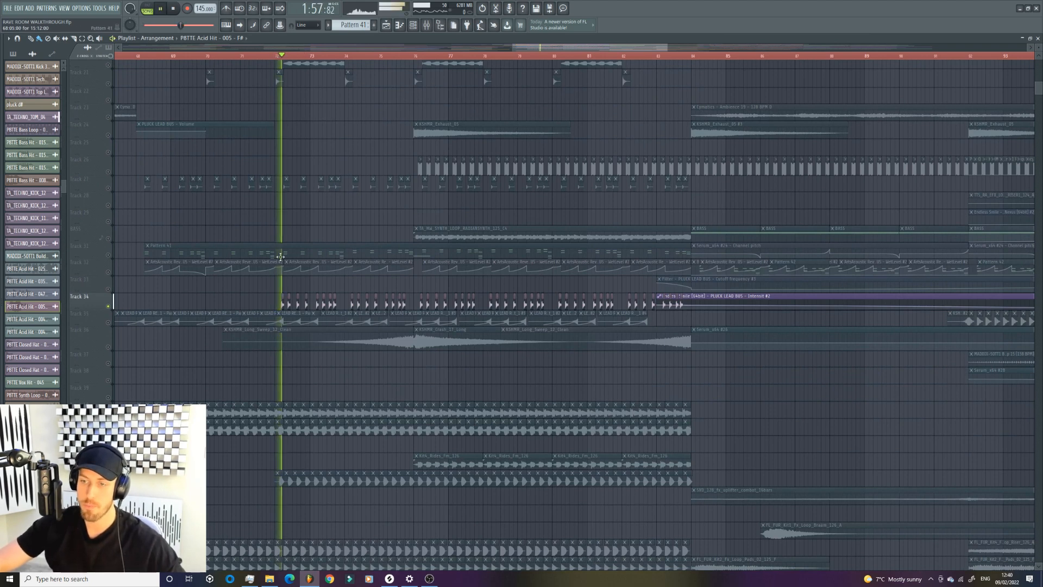
{"action": "scroll", "coordinate": [281, 221], "scroll_direction": "down", "scroll_amount": 3}
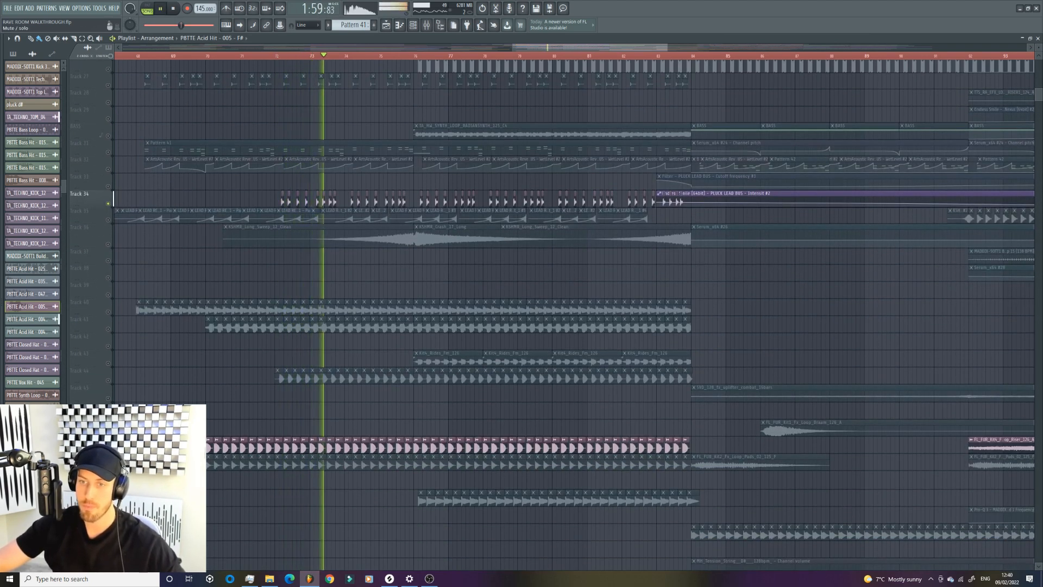
{"action": "key", "text": "space"}
Step: Unmute track 41 alongside track 34 and play both from the start of the toms
{"action": "right_click", "coordinate": [109, 329]}
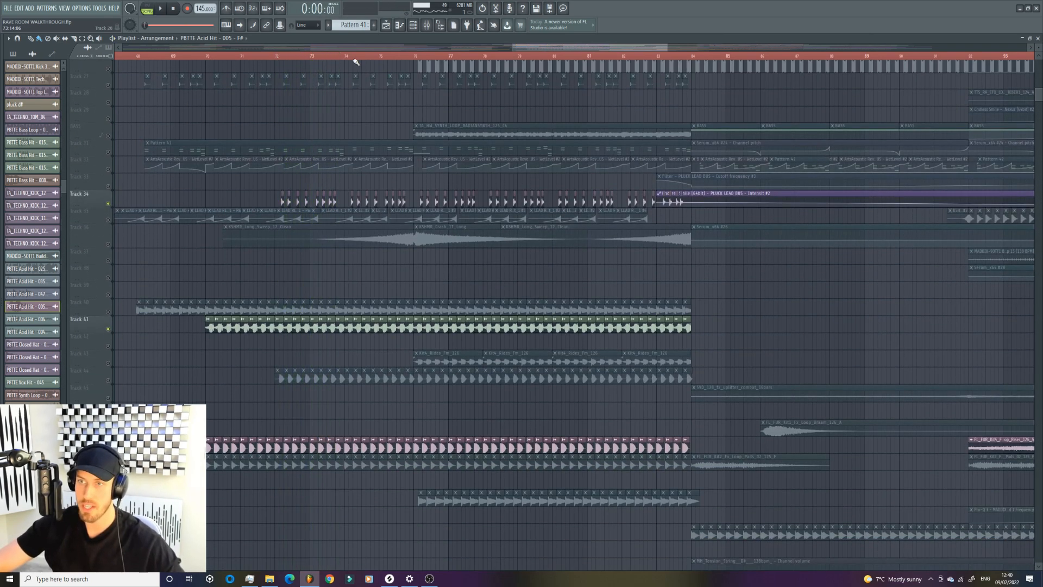
{"action": "key", "text": "space"}
{"action": "left_click", "coordinate": [286, 54]}
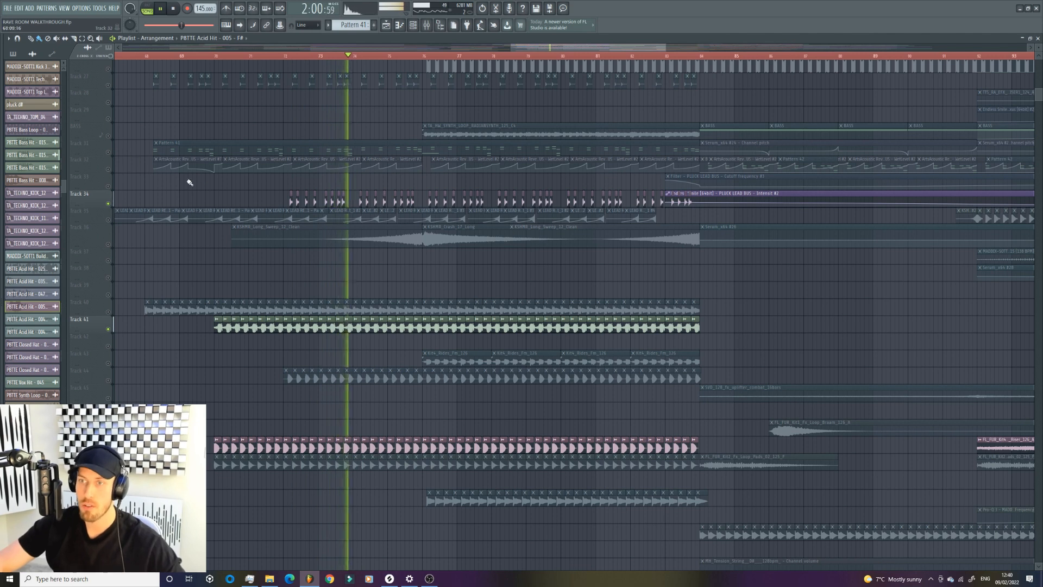
{"action": "key", "text": "space"}
Step: Inspect the TA_TECHNO_TOM_04 sample and track 44's Rev Bass Loop 03 sample, replaying the unmuted layers in between
{"action": "double_click", "coordinate": [343, 198]}
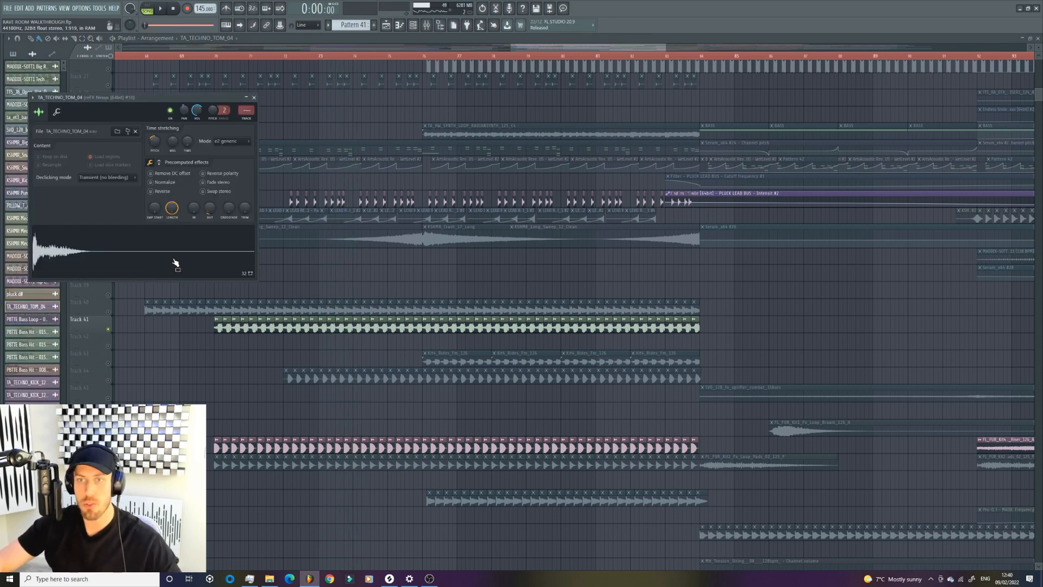
{"action": "left_click", "coordinate": [535, 49]}
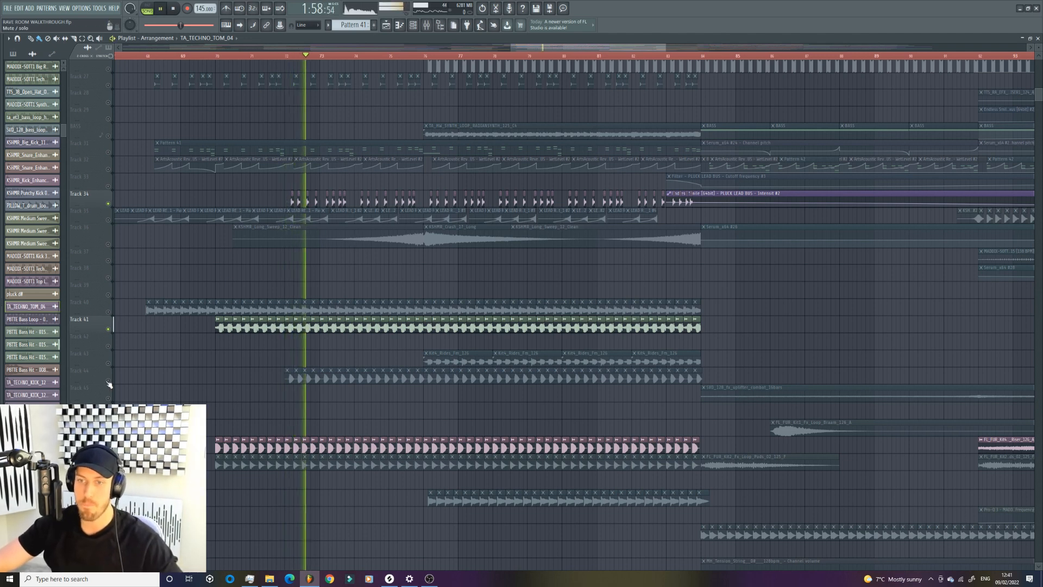
{"action": "key", "text": "space"}
{"action": "double_click", "coordinate": [344, 381]}
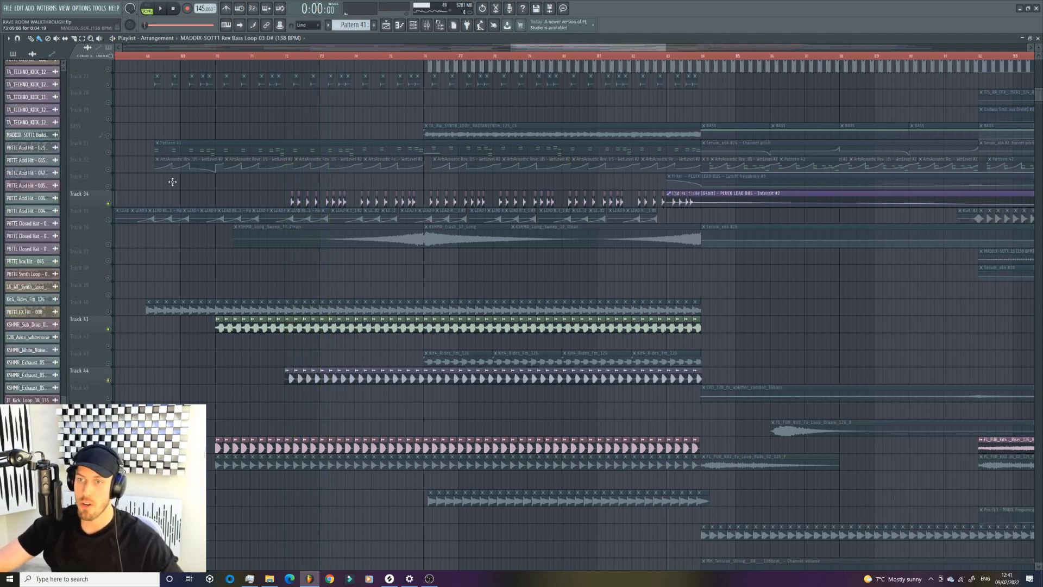
{"action": "key", "text": "Escape"}
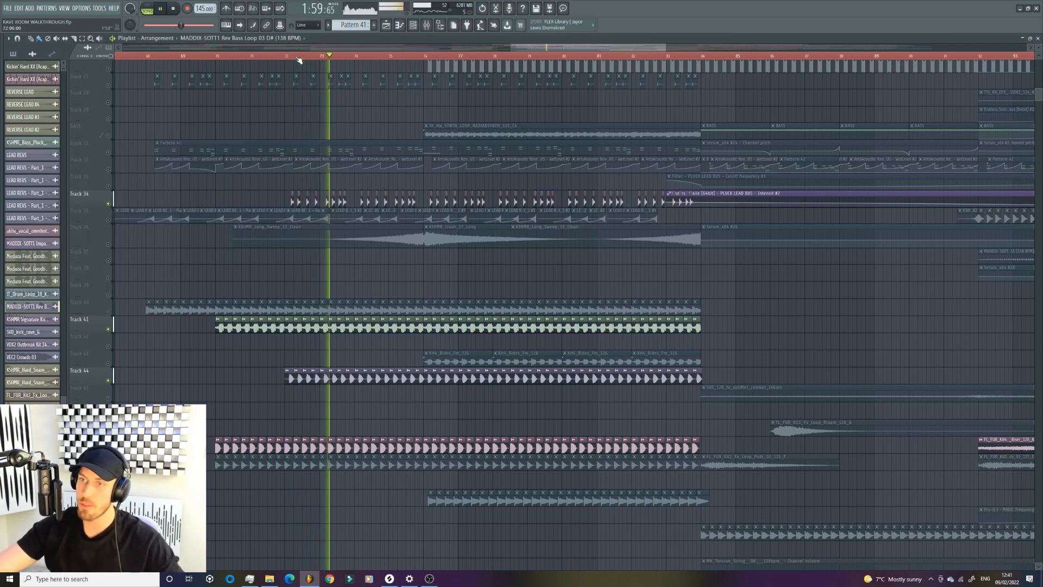
Step: Unmute tracks 35, 31 and 32 during playback and replay the combined layers from an earlier point
{"action": "left_click", "coordinate": [108, 220]}
{"action": "left_click", "coordinate": [108, 152]}
{"action": "left_click", "coordinate": [108, 169]}
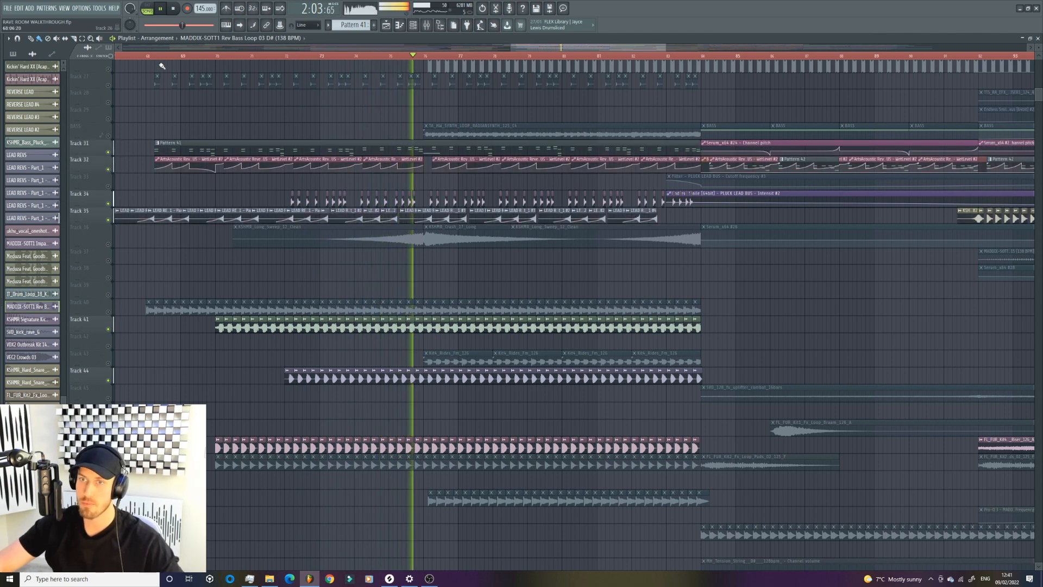
{"action": "left_click", "coordinate": [252, 66]}
Step: Unmute tracks 48 and 49 during playback to hear them with the other drop layers
{"action": "scroll", "coordinate": [119, 358], "scroll_direction": "down", "scroll_amount": 3}
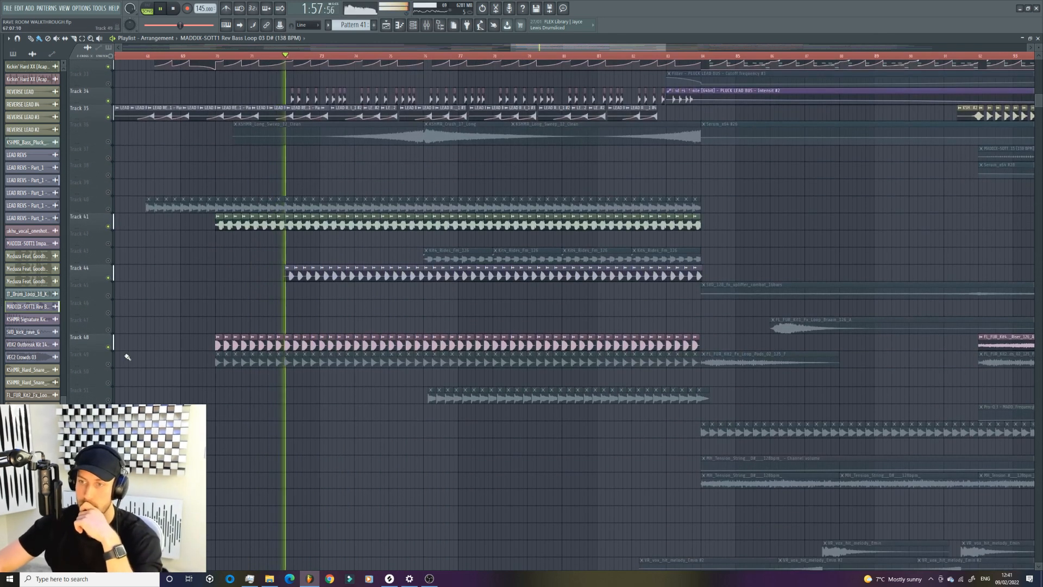
{"action": "left_click", "coordinate": [108, 364]}
{"action": "scroll", "coordinate": [489, 310], "scroll_direction": "down", "scroll_amount": 2}
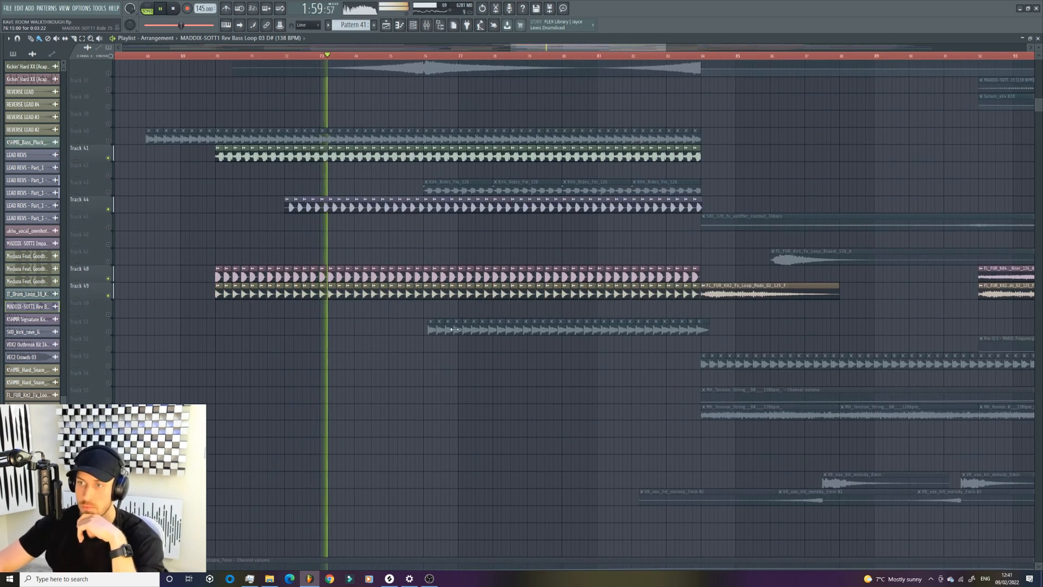
{"action": "scroll", "coordinate": [454, 329], "scroll_direction": "up", "scroll_amount": 5}
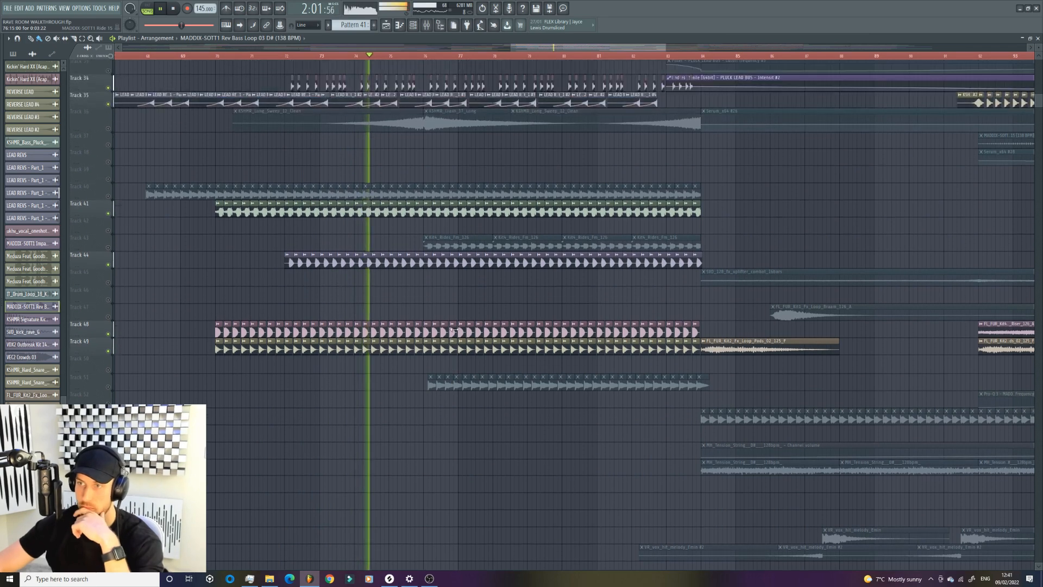
Step: Stop playback, solo track 15 with the reese clip and look over the surrounding drop layers in the arrangement
{"action": "scroll", "coordinate": [455, 329], "scroll_direction": "up", "scroll_amount": 10}
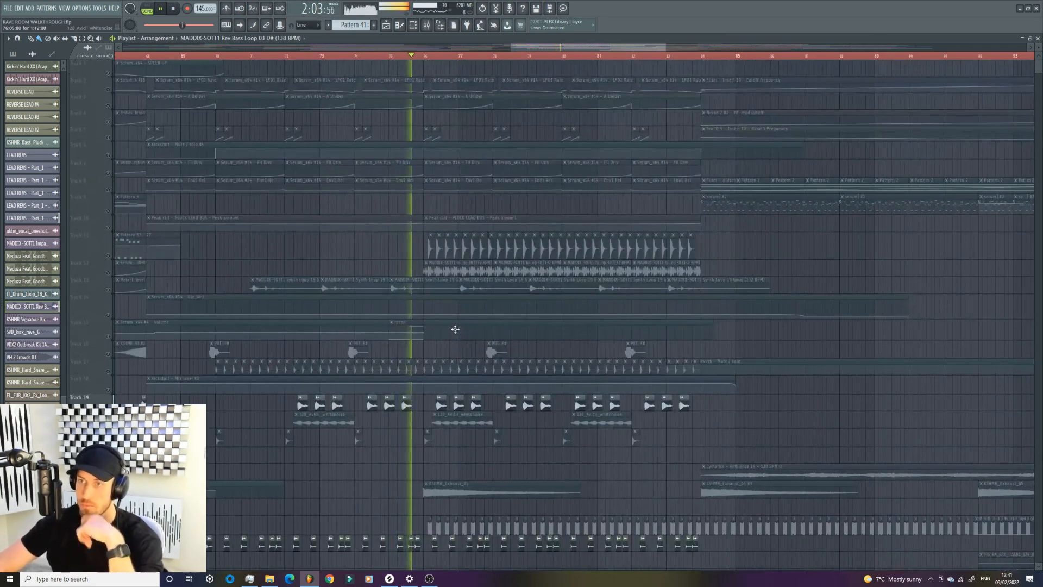
{"action": "key", "text": "space"}
{"action": "left_click", "coordinate": [108, 336]}
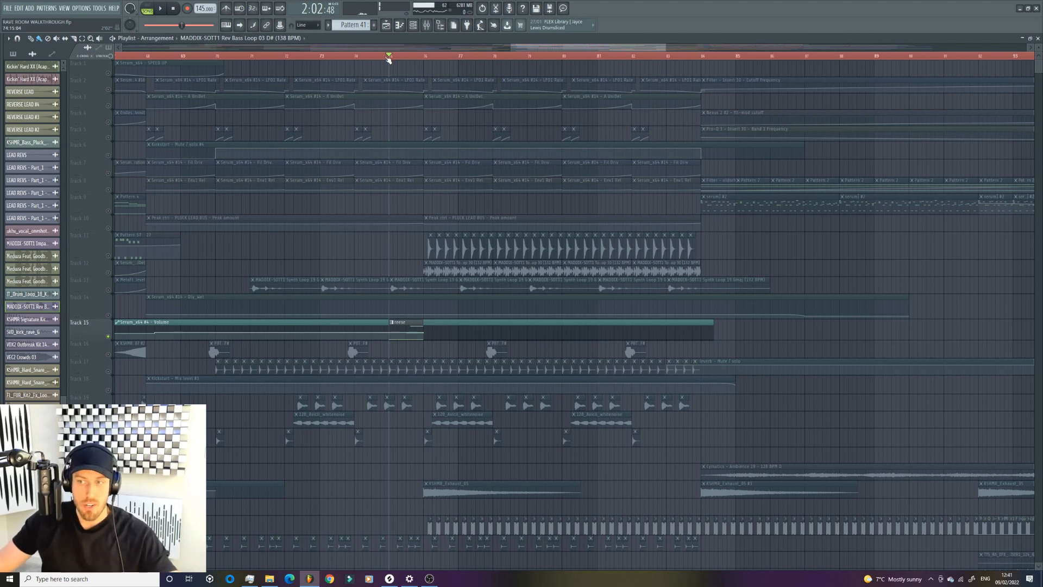
{"action": "scroll", "coordinate": [394, 336], "scroll_direction": "down", "scroll_amount": 14}
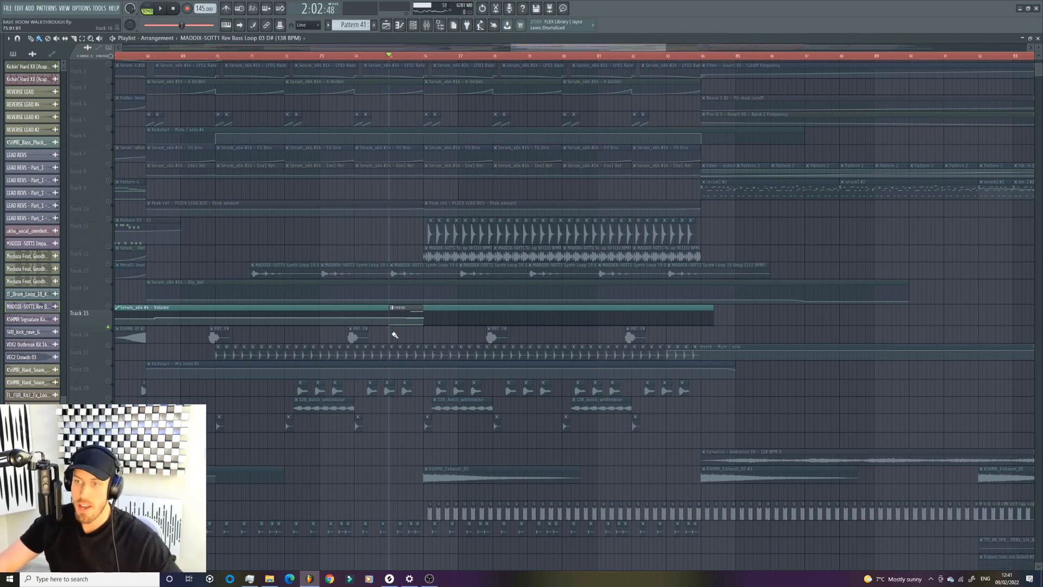
{"action": "scroll", "coordinate": [398, 342], "scroll_direction": "down", "scroll_amount": 2}
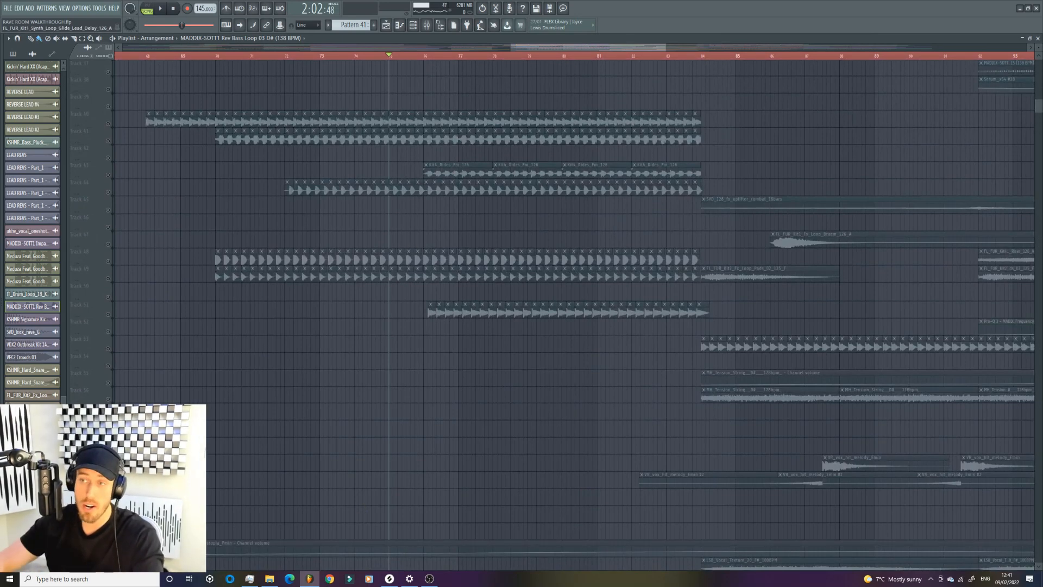
{"action": "scroll", "coordinate": [395, 292], "scroll_direction": "up", "scroll_amount": 12}
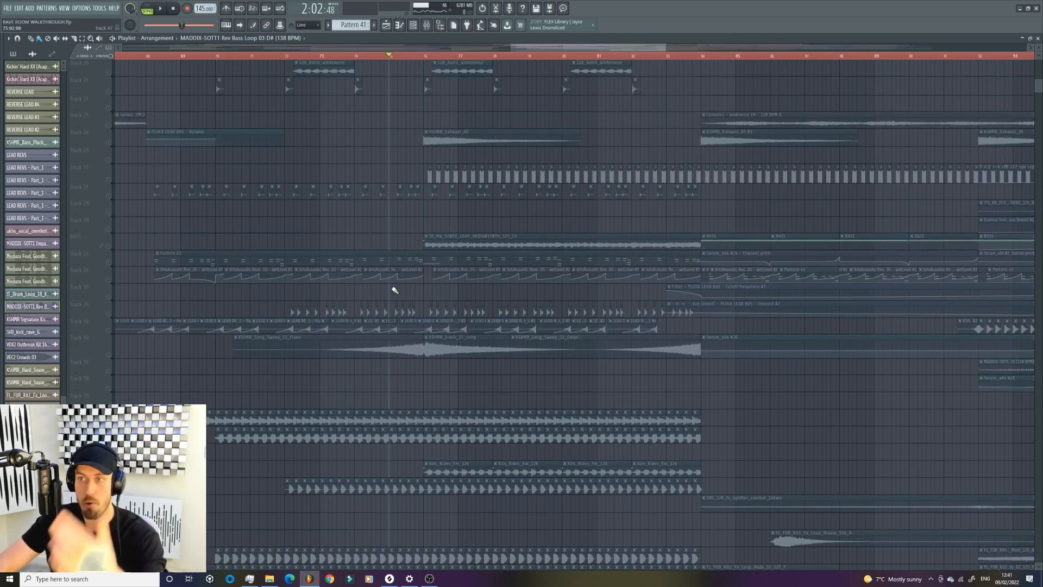
{"action": "scroll", "coordinate": [395, 292], "scroll_direction": "up", "scroll_amount": 4}
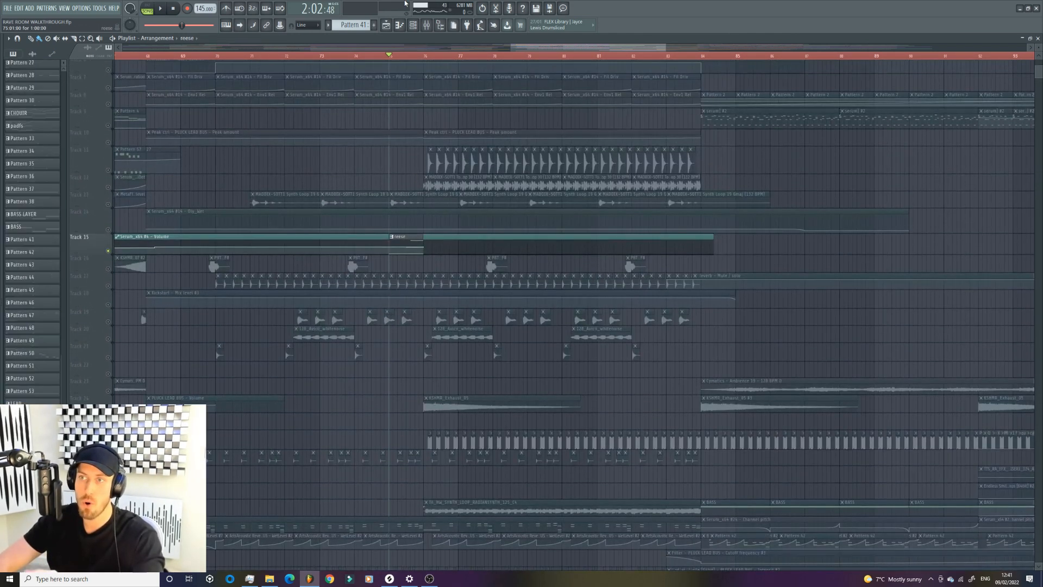
Step: Open the reese pattern's notes, play them and inspect the King Reese preset in Serum_x64 #22
{"action": "double_click", "coordinate": [412, 249]}
{"action": "scroll", "coordinate": [543, 109], "scroll_direction": "up", "scroll_amount": 5}
{"action": "key", "text": "space"}
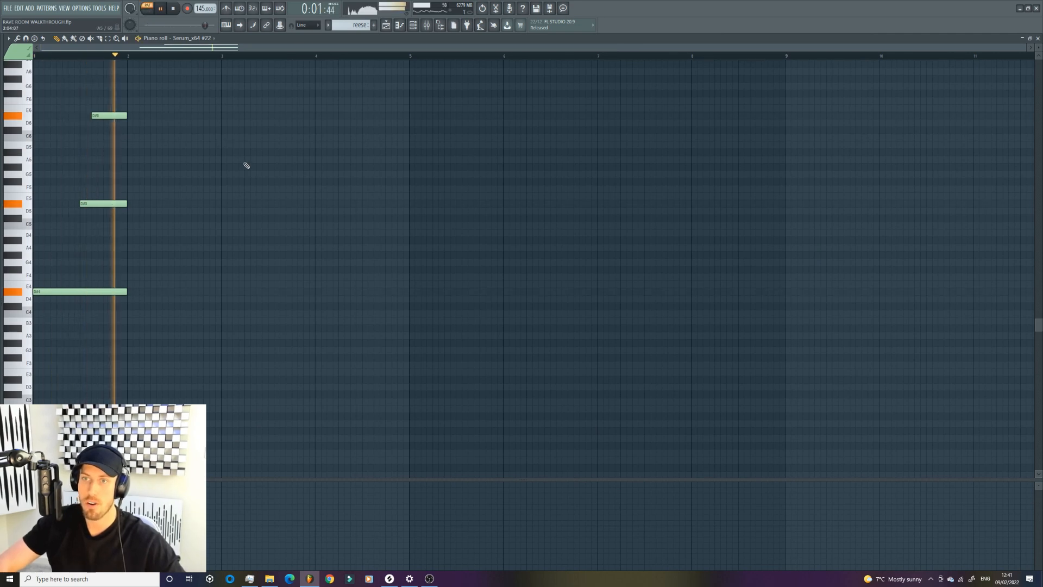
{"action": "left_click", "coordinate": [412, 25]}
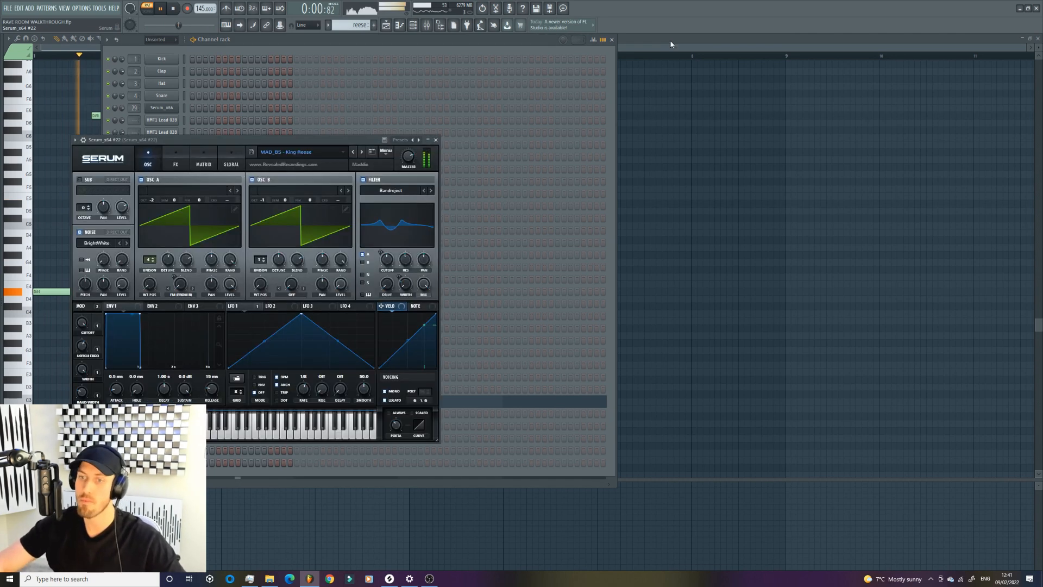
{"action": "left_click", "coordinate": [675, 43]}
{"action": "key", "text": "space"}
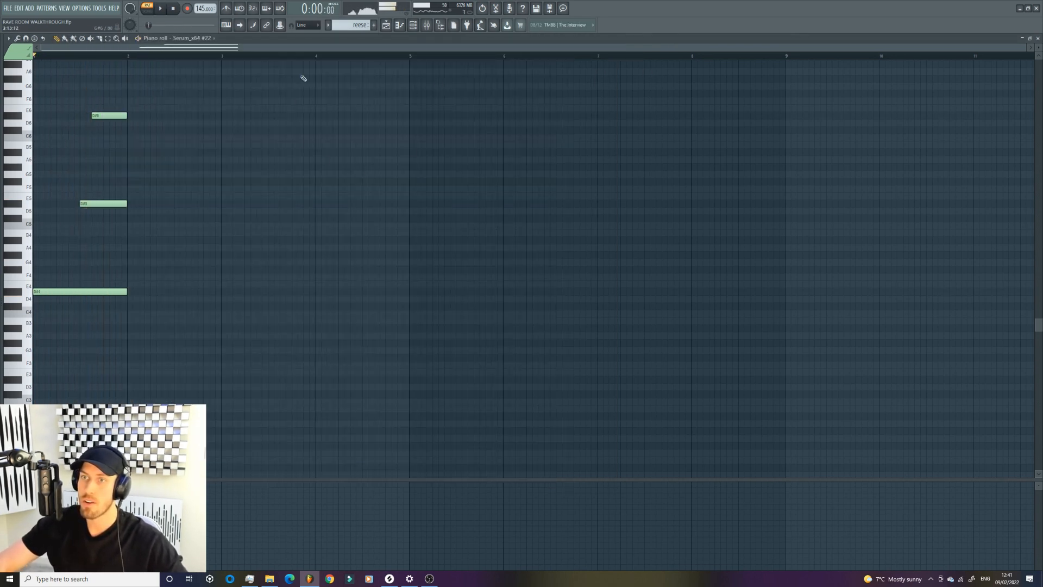
Step: Inspect the reese channel's mixer effects and its Pro-Q 3 equalizer curve, and return to the pattern's notes
{"action": "left_click", "coordinate": [413, 25]}
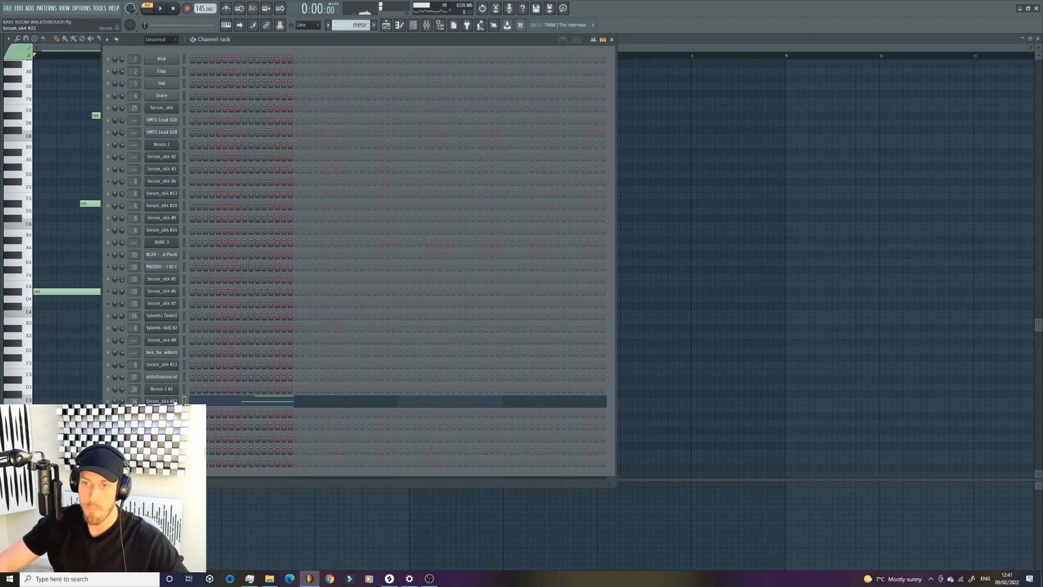
{"action": "left_click", "coordinate": [173, 402]}
{"action": "left_click", "coordinate": [426, 25]}
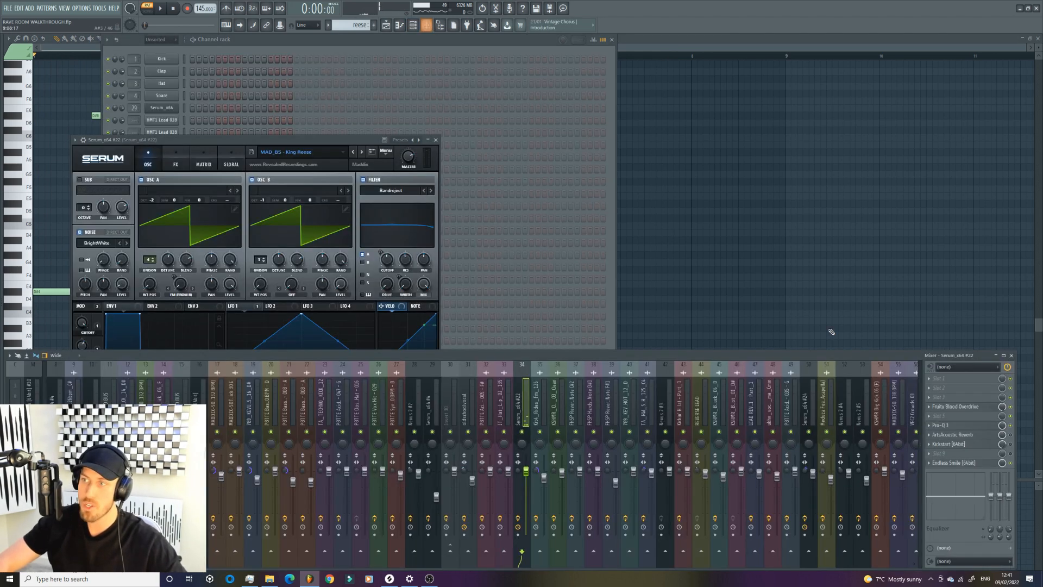
{"action": "left_click", "coordinate": [955, 427]}
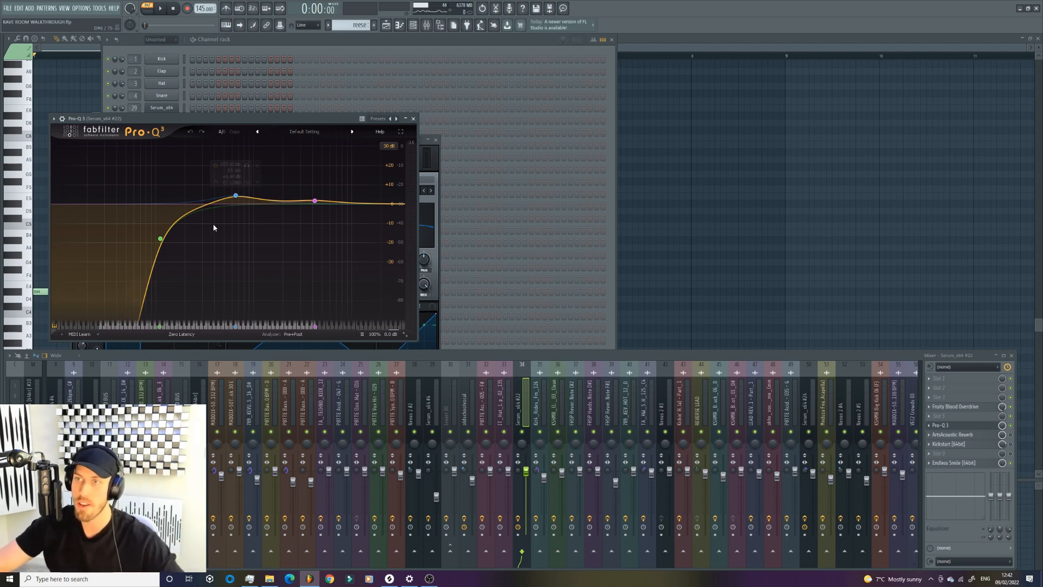
{"action": "left_click", "coordinate": [672, 57]}
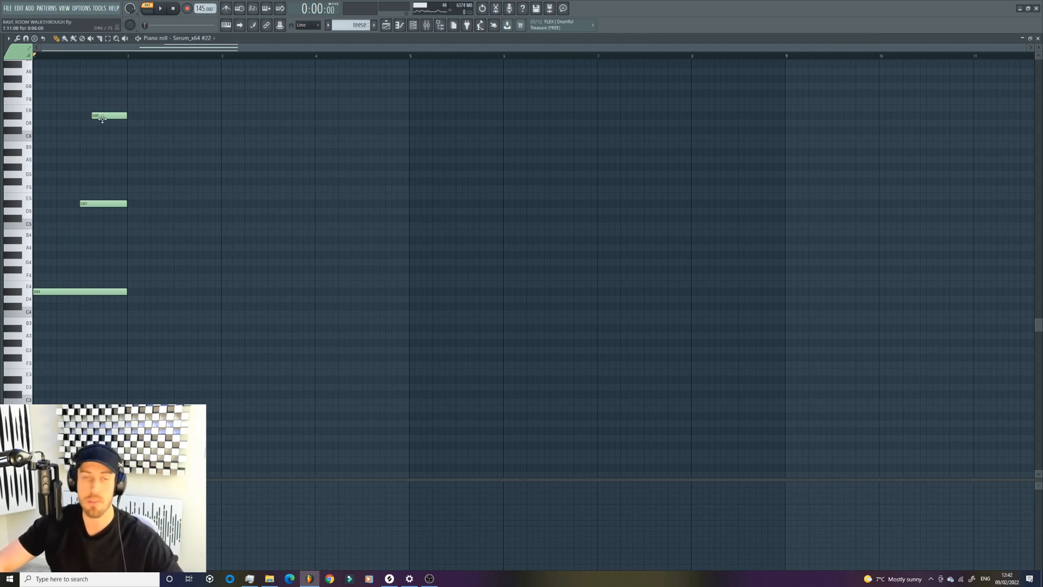
Step: Replay the reese pattern on its own and within the arrangement from its clip on track 15
{"action": "key", "text": "space"}
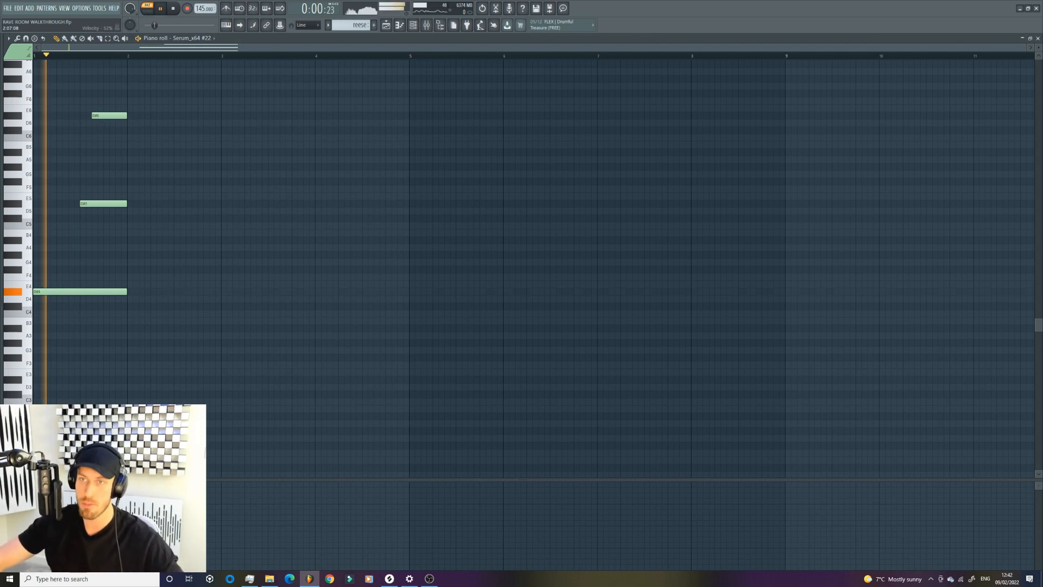
{"action": "left_click", "coordinate": [400, 25]}
{"action": "key", "text": "space"}
{"action": "left_click", "coordinate": [389, 56]}
{"action": "key", "text": "space"}
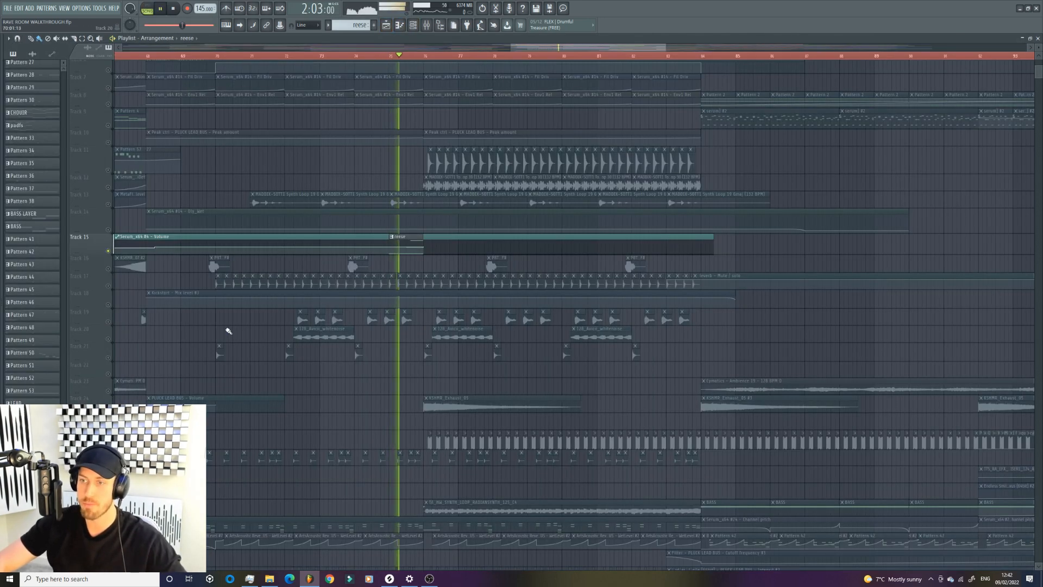
{"action": "scroll", "coordinate": [288, 414], "scroll_direction": "down", "scroll_amount": 5}
{"action": "left_click", "coordinate": [375, 56]}
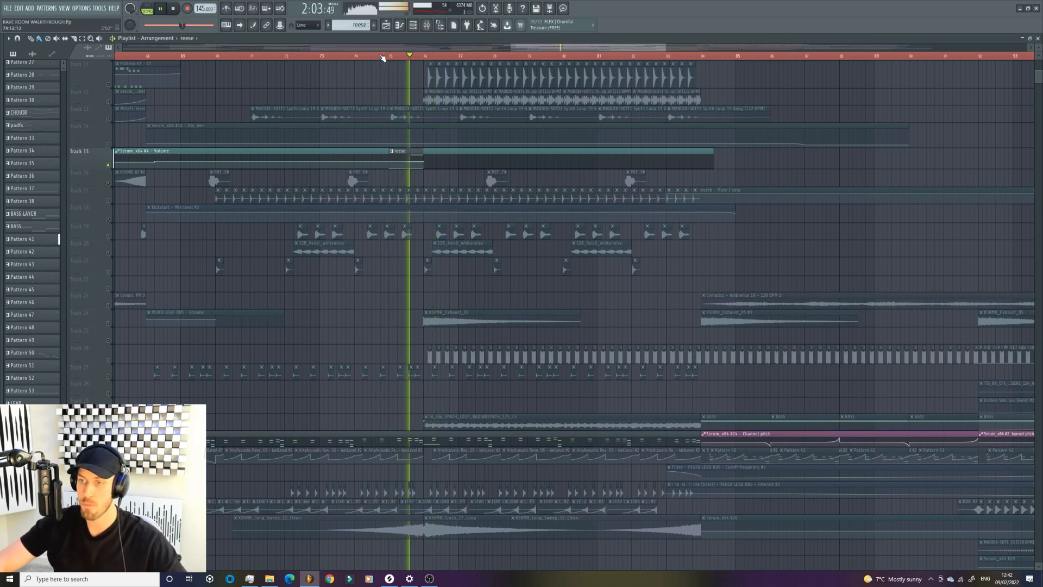
{"action": "key", "text": "space"}
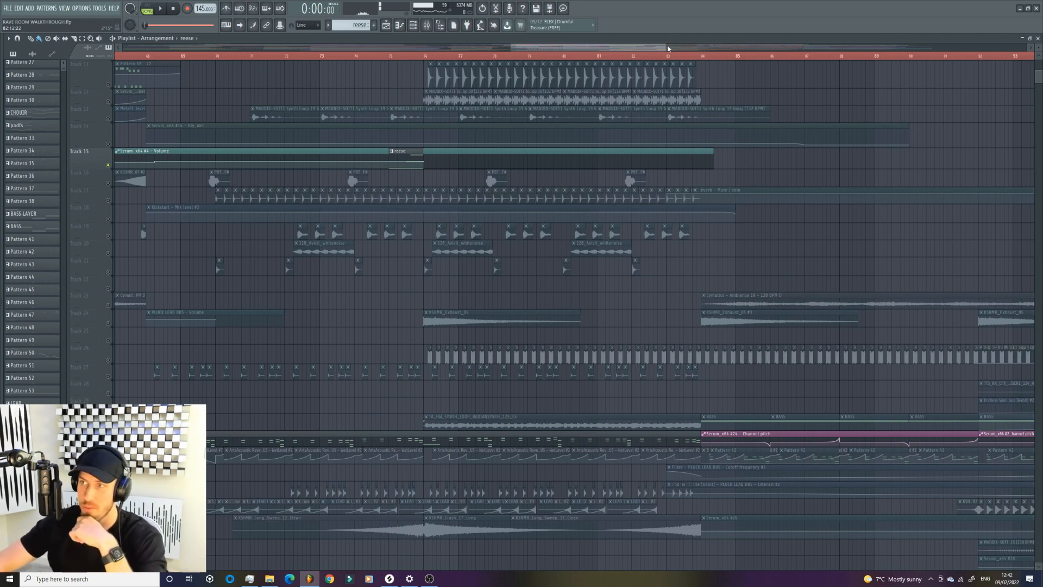
Step: Solo track 36 with the KSHMR sweeps and crash, and play it from just before the crash
{"action": "left_click_drag", "start_coordinate": [663, 48], "coordinate": [712, 48]}
{"action": "scroll", "coordinate": [295, 255], "scroll_direction": "down", "scroll_amount": 10}
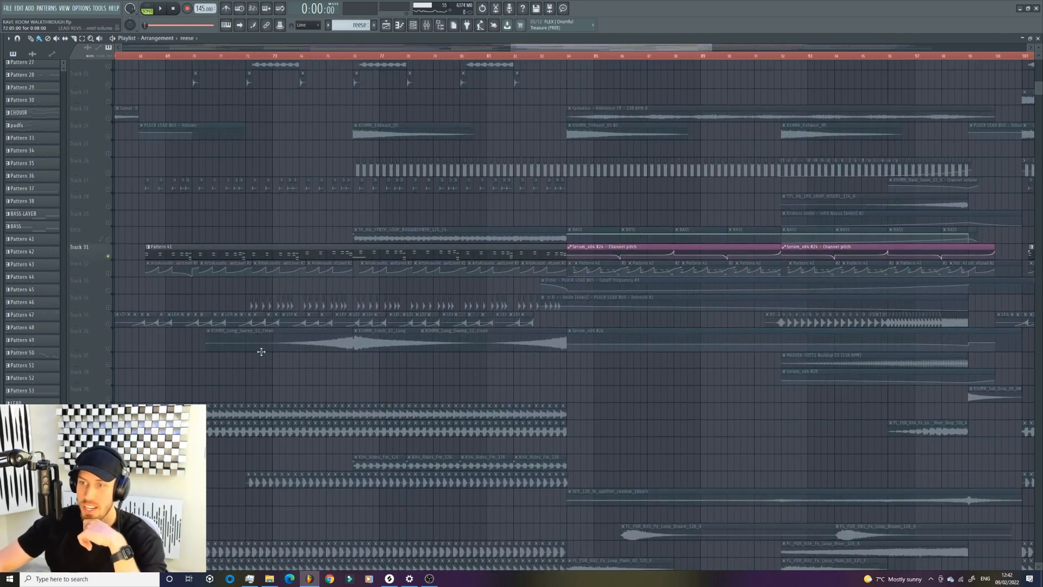
{"action": "scroll", "coordinate": [249, 243], "scroll_direction": "up", "scroll_amount": 2}
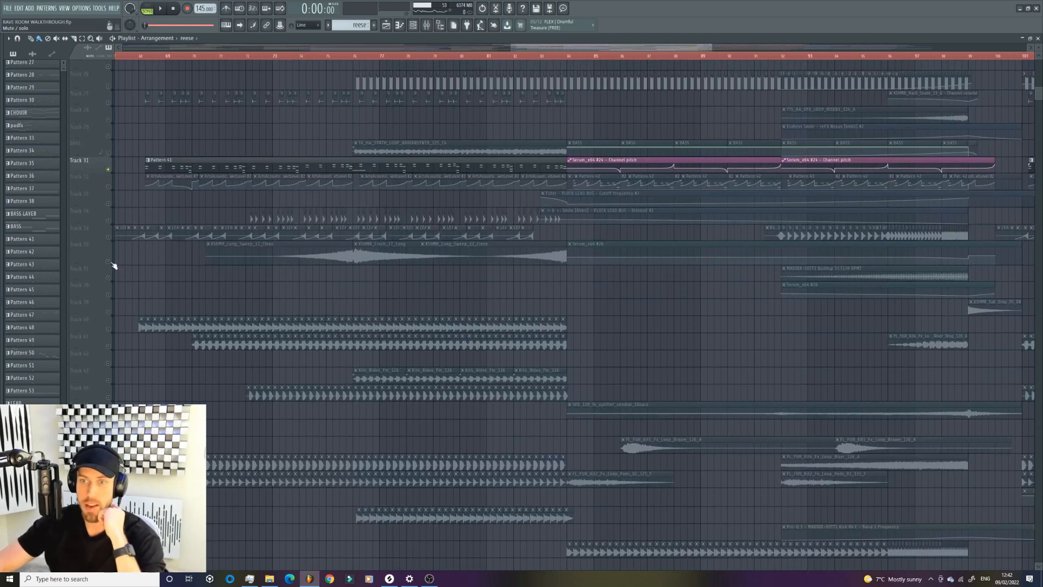
{"action": "right_click", "coordinate": [109, 262]}
{"action": "left_click", "coordinate": [346, 56]}
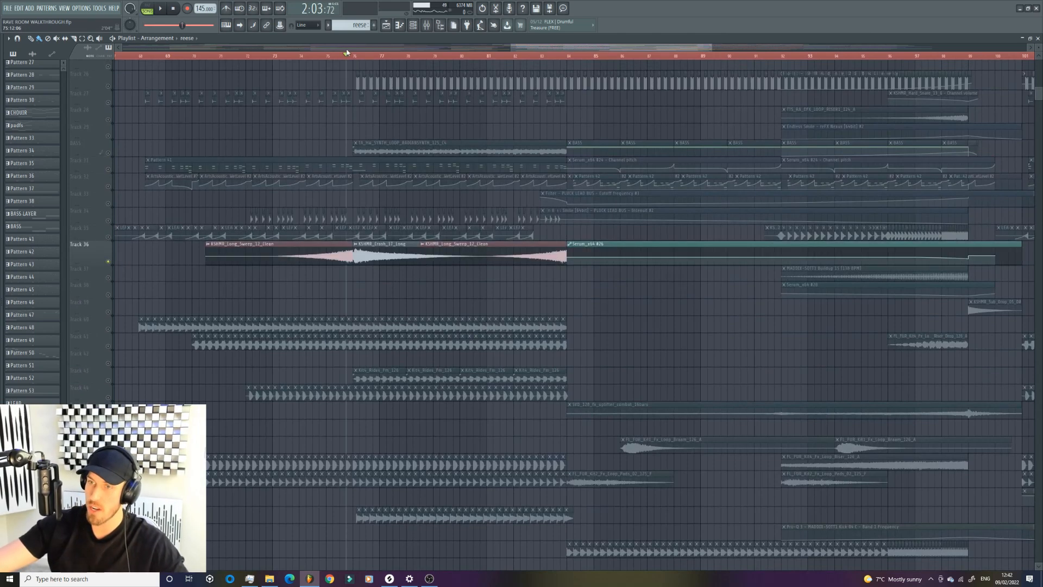
{"action": "key", "text": "space"}
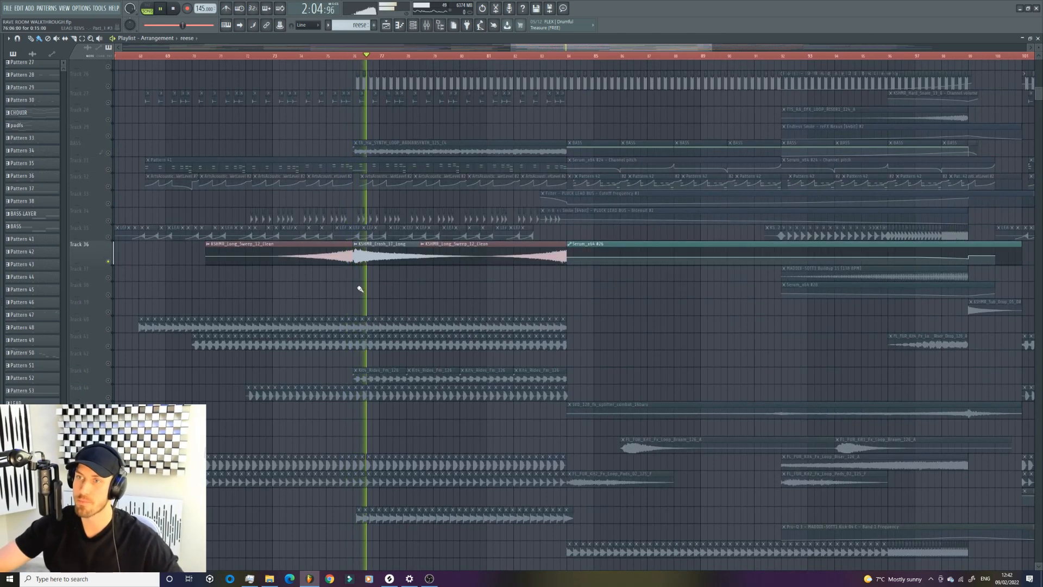
Step: Solo the BASS track and play it from the start of its synth loop clip
{"action": "scroll", "coordinate": [355, 348], "scroll_direction": "up", "scroll_amount": 2}
{"action": "right_click", "coordinate": [109, 221]}
{"action": "key", "text": "space"}
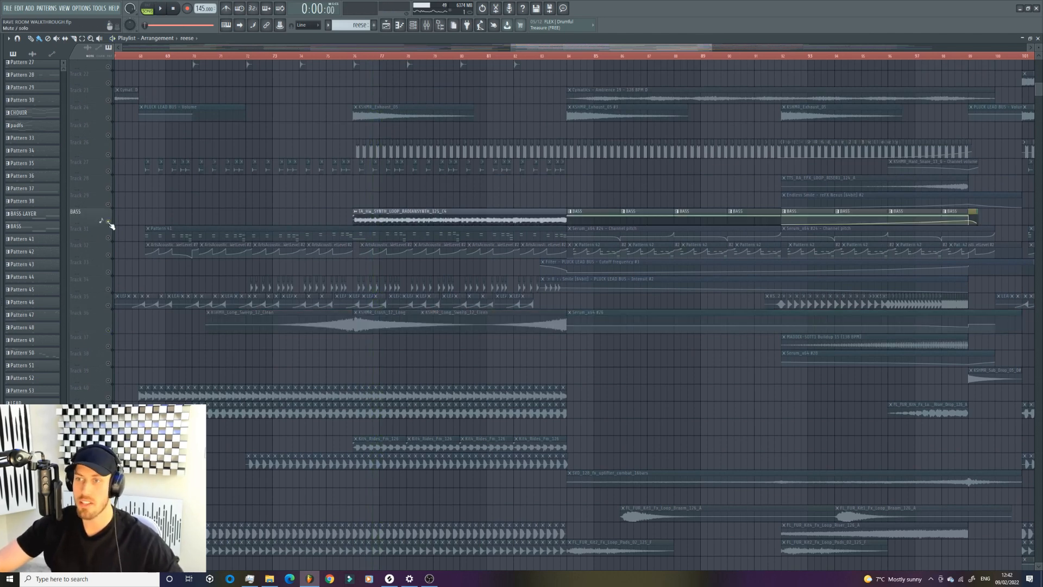
{"action": "left_click", "coordinate": [354, 56]}
{"action": "left_click_drag", "start_coordinate": [712, 46], "coordinate": [945, 43]}
{"action": "key", "text": "space"}
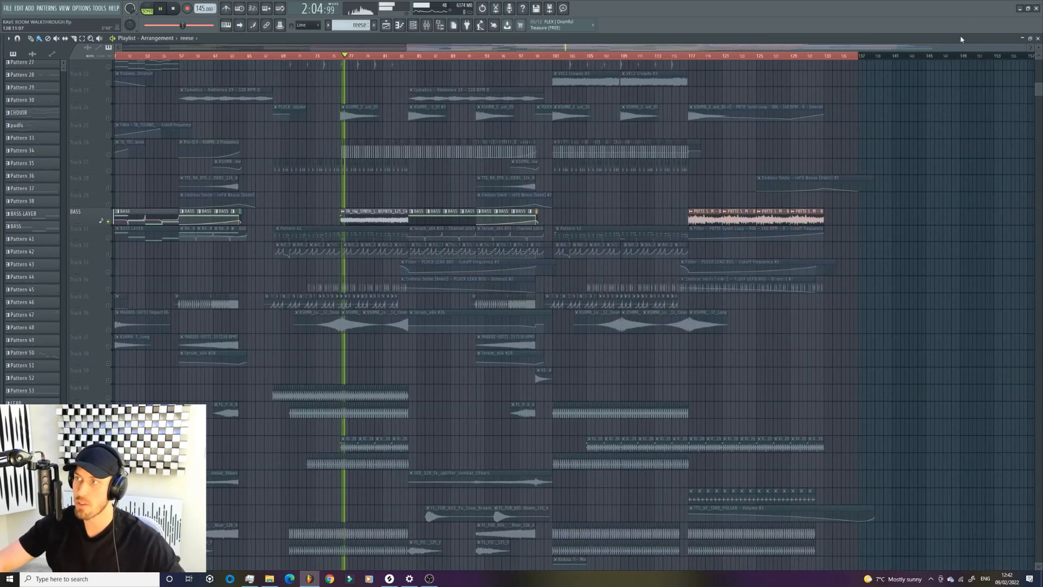
Step: Unmute tracks 31 and 32 during playback to hear them with the bass synth loop
{"action": "scroll", "coordinate": [121, 258], "scroll_direction": "up", "scroll_amount": 3, "text": "ctrl"}
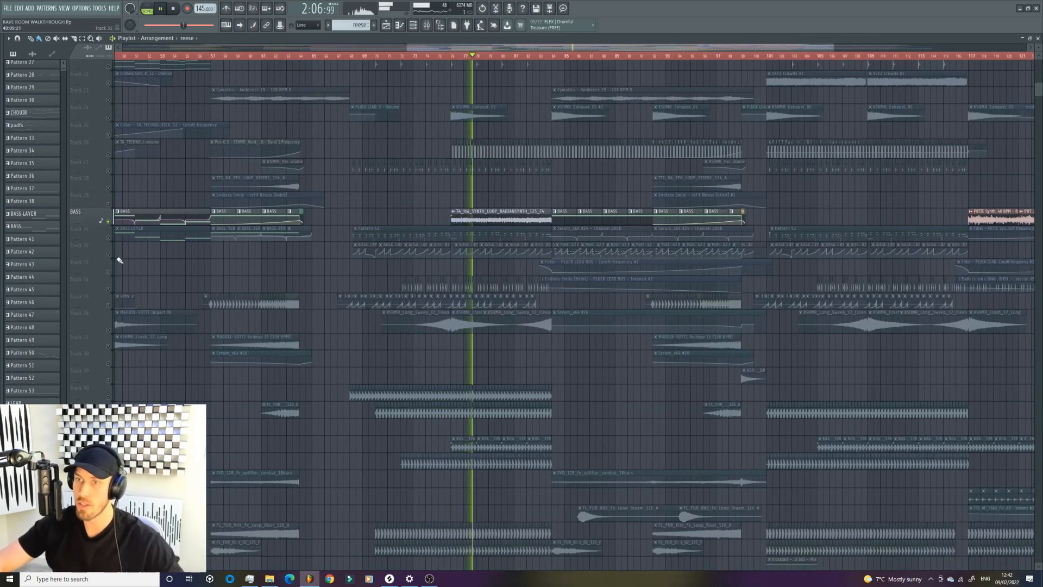
{"action": "left_click", "coordinate": [108, 238]}
{"action": "left_click", "coordinate": [108, 255]}
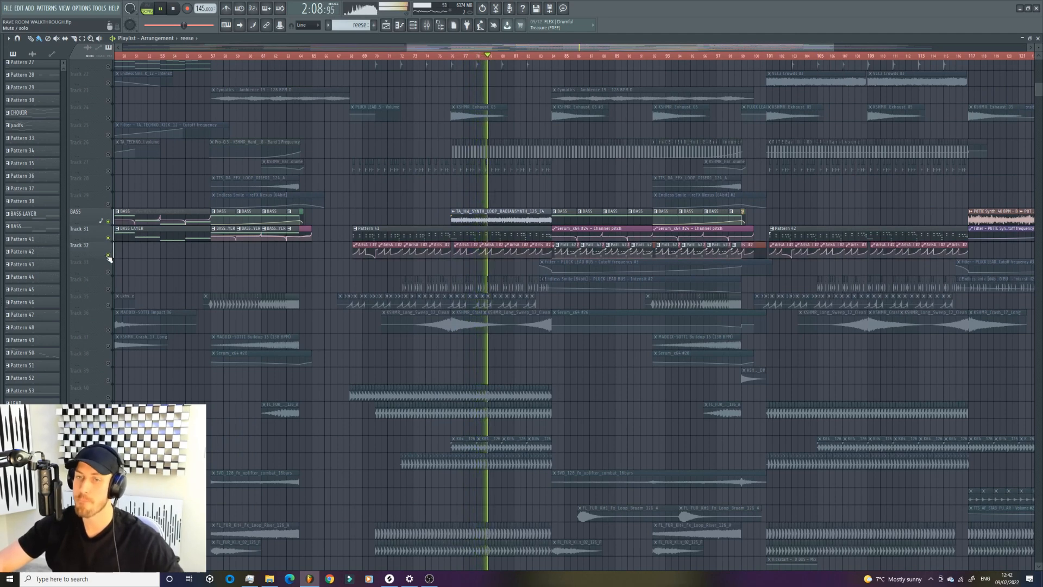
Step: Solo track 26 and play it from the start of its repeated clips in the drop
{"action": "scroll", "coordinate": [109, 258], "scroll_direction": "up", "scroll_amount": 4}
{"action": "key", "text": "space"}
{"action": "left_click", "coordinate": [108, 223], "text": "ctrl"}
{"action": "left_click_drag", "start_coordinate": [408, 49], "coordinate": [491, 48]}
{"action": "left_click", "coordinate": [313, 58]}
{"action": "key", "text": "space"}
{"action": "scroll", "coordinate": [434, 267], "scroll_direction": "up", "scroll_amount": 1}
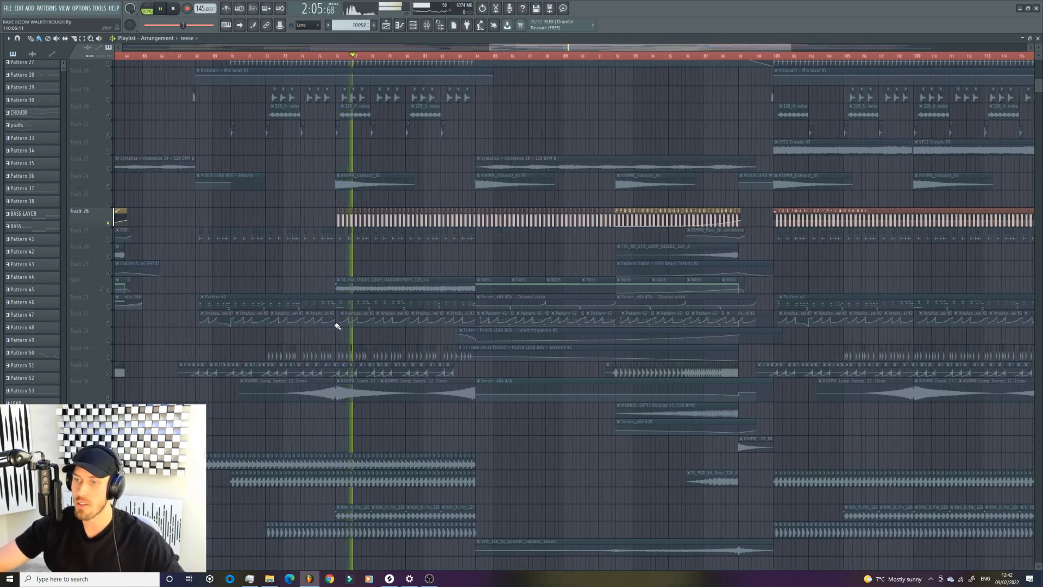
{"action": "scroll", "coordinate": [434, 267], "scroll_direction": "down", "scroll_amount": 3}
{"action": "key", "text": "space"}
Step: Unmute tracks 41, 48 and 49 alongside track 26 and play them from where track 26's clips begin
{"action": "left_click", "coordinate": [108, 363]}
{"action": "scroll", "coordinate": [118, 368], "scroll_direction": "down", "scroll_amount": 3}
{"action": "left_click", "coordinate": [109, 379]}
{"action": "left_click", "coordinate": [108, 396]}
{"action": "left_click", "coordinate": [340, 55]}
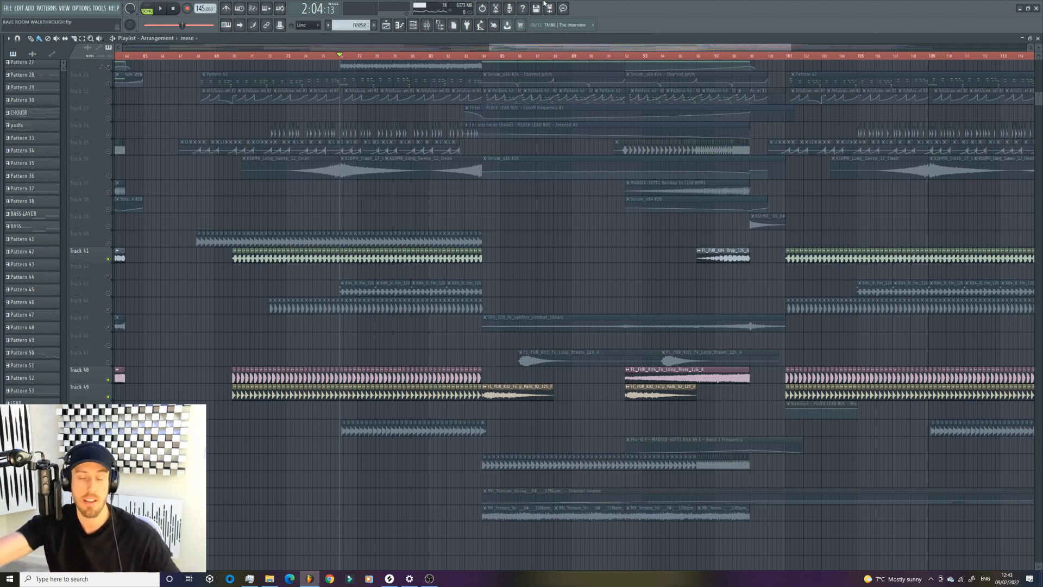
{"action": "key", "text": "space"}
{"action": "scroll", "coordinate": [418, 287], "scroll_direction": "up", "scroll_amount": 3}
{"action": "scroll", "coordinate": [135, 284], "scroll_direction": "up", "scroll_amount": 3}
{"action": "scroll", "coordinate": [129, 303], "scroll_direction": "down", "scroll_amount": 3}
{"action": "scroll", "coordinate": [118, 326], "scroll_direction": "up", "scroll_amount": 2}
{"action": "scroll", "coordinate": [116, 326], "scroll_direction": "up", "scroll_amount": 10}
{"action": "key", "text": "space"}
Step: Unmute tracks 31 and 32, replay the drop layers from the same point, and add tracks 34 and 35 during playback
{"action": "scroll", "coordinate": [383, 289], "scroll_direction": "down", "scroll_amount": 12}
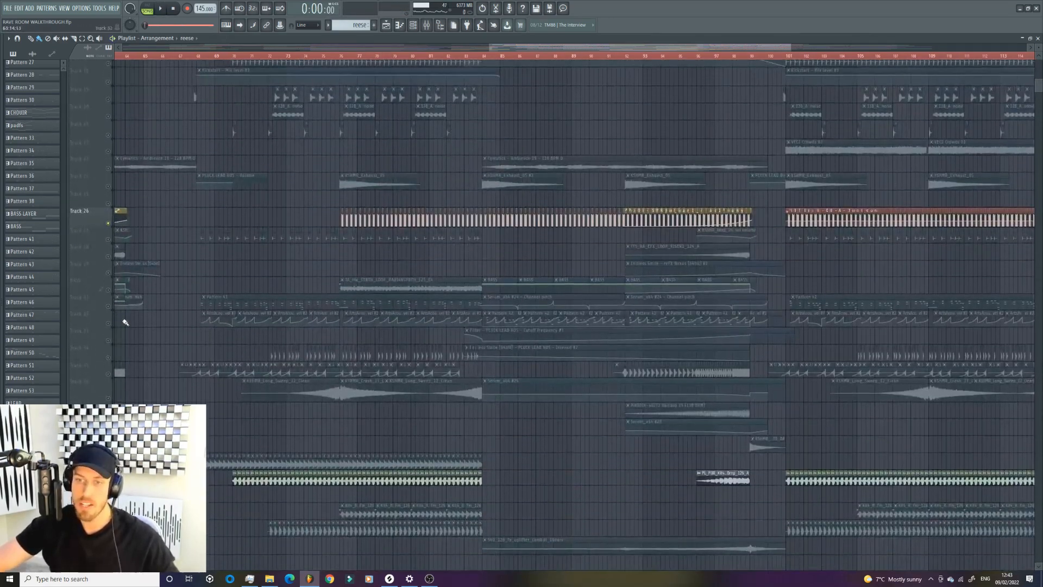
{"action": "left_click", "coordinate": [108, 306]}
{"action": "left_click", "coordinate": [334, 60]}
{"action": "key", "text": "space"}
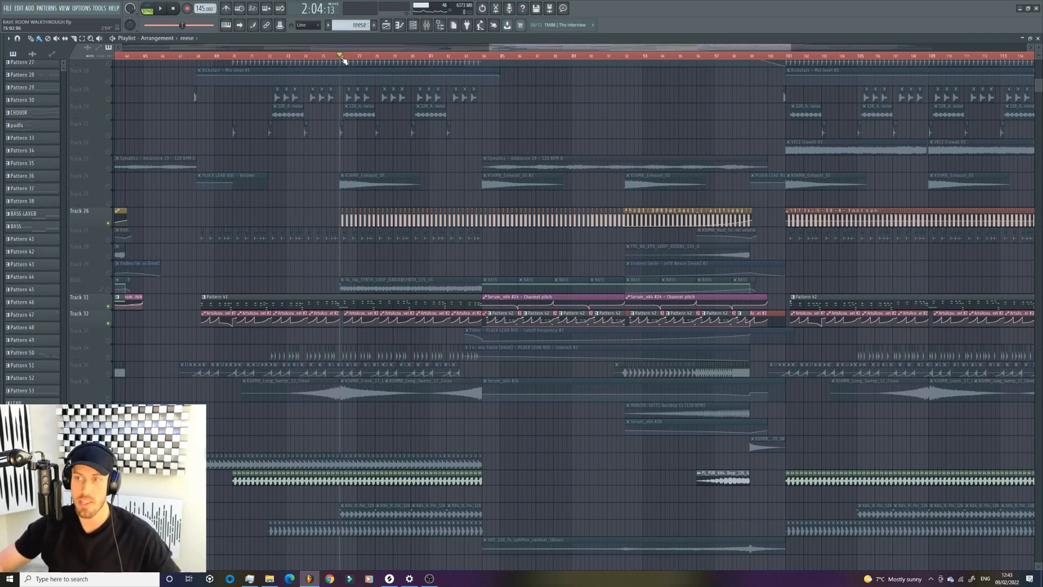
{"action": "key", "text": "space"}
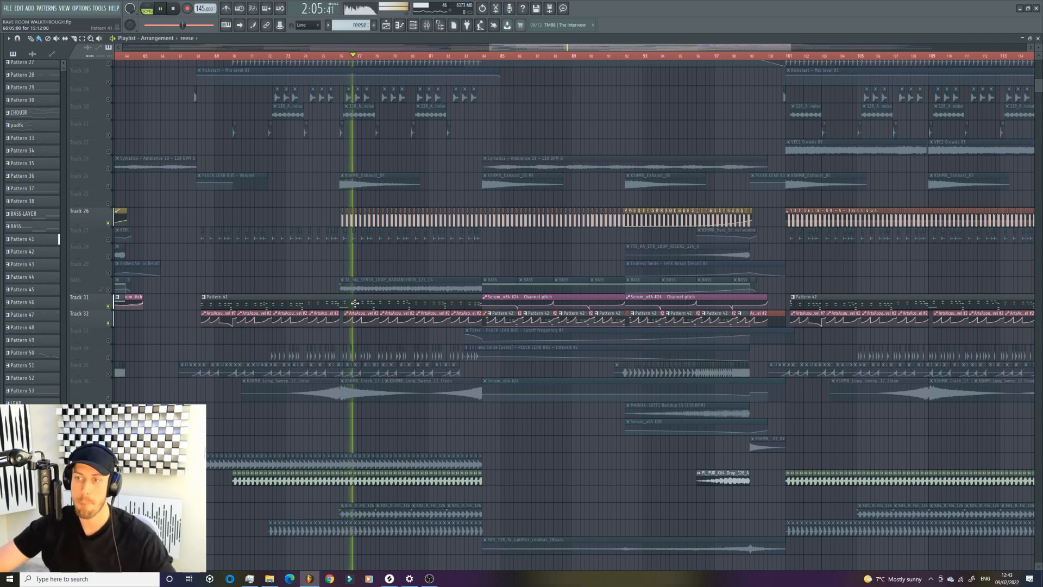
{"action": "left_click", "coordinate": [108, 373]}
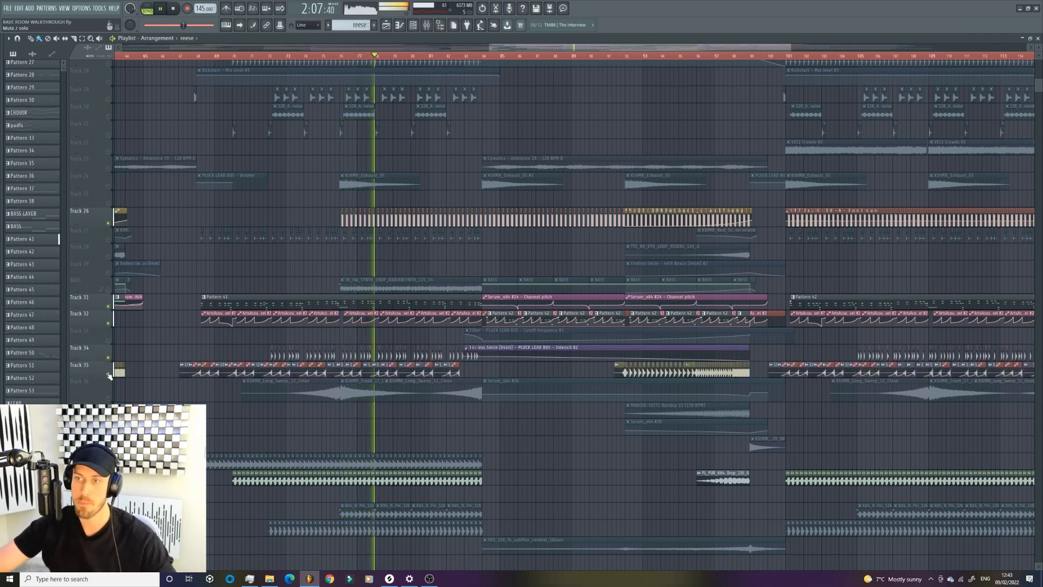
Step: Solo track 11 and audition its repeated clips from their start in the drop
{"action": "scroll", "coordinate": [504, 299], "scroll_direction": "up", "scroll_amount": 3}
{"action": "scroll", "coordinate": [504, 298], "scroll_direction": "up", "scroll_amount": 9}
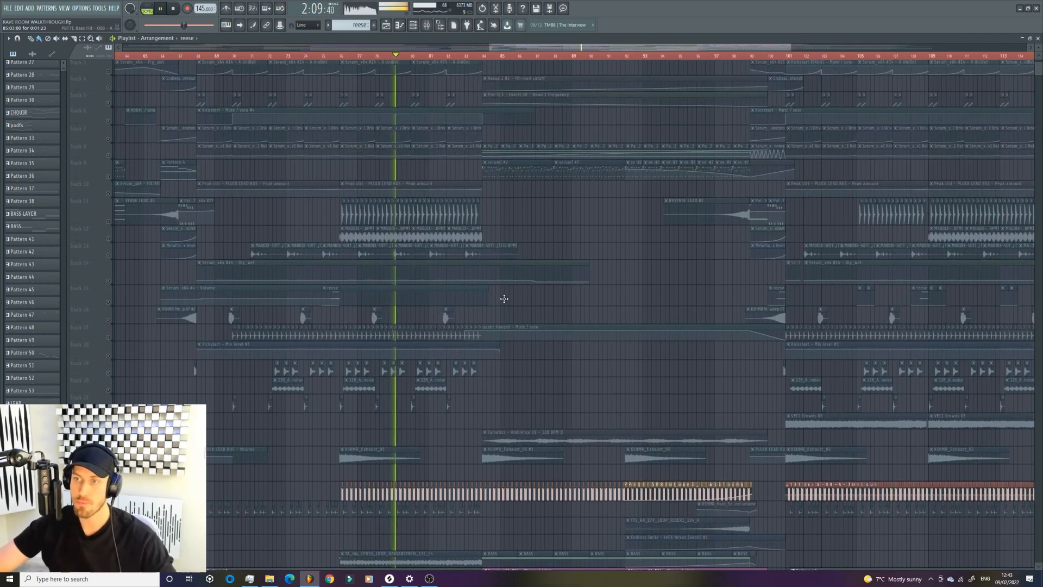
{"action": "left_click", "coordinate": [108, 256]}
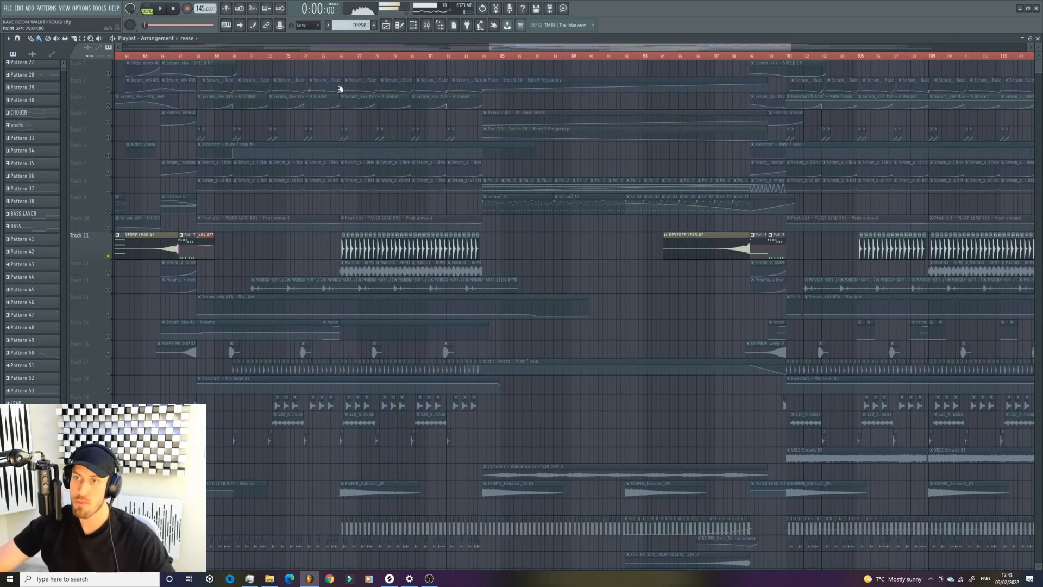
{"action": "key", "text": "space"}
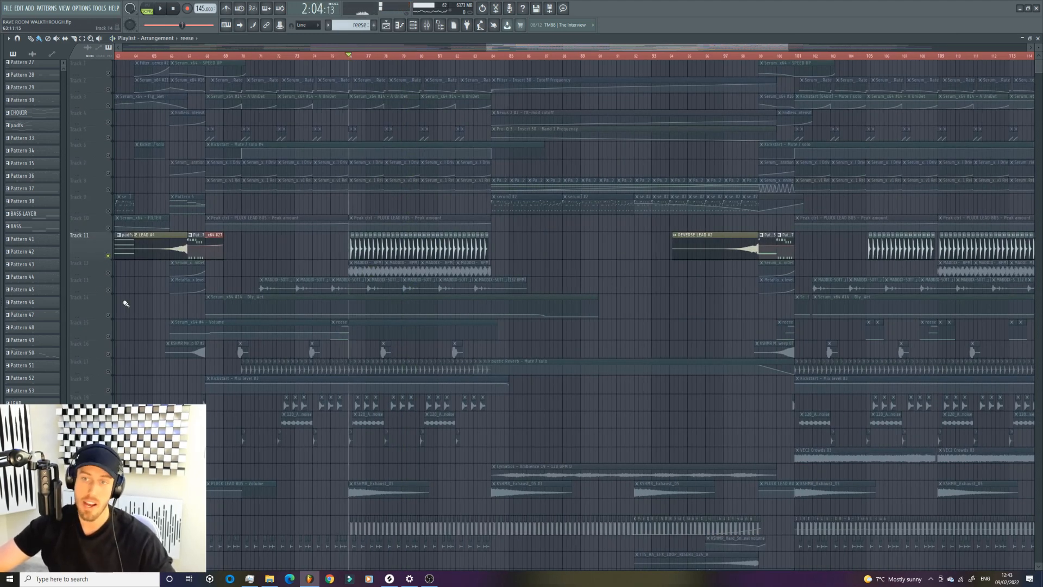
Step: Unmute track 12 alongside track 11 and play both from the start of their drop clips
{"action": "key", "text": "space"}
{"action": "left_click", "coordinate": [108, 272]}
{"action": "left_click", "coordinate": [348, 56]}
{"action": "key", "text": "space"}
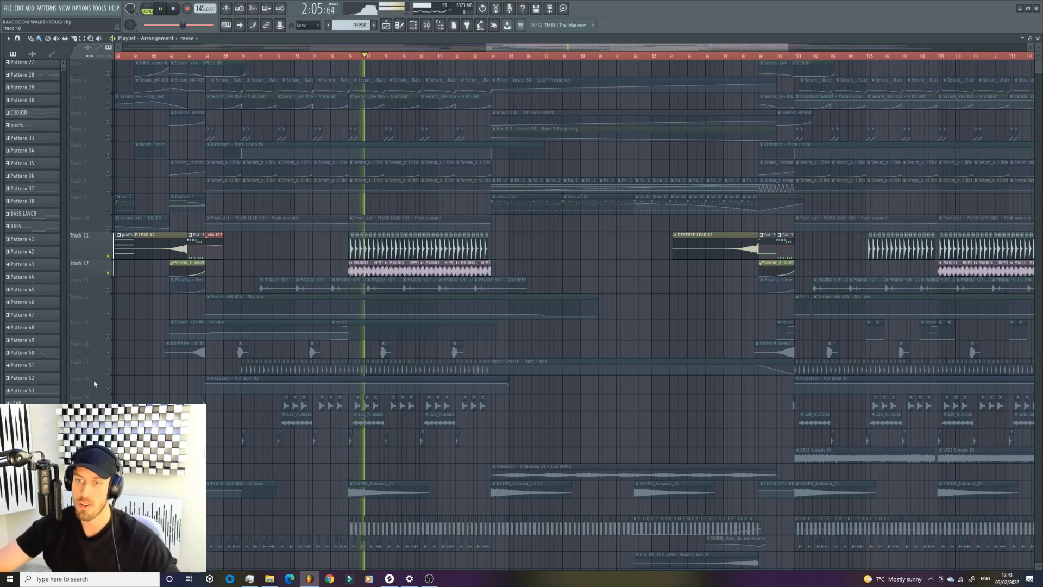
Step: Stop playback of tracks 11 and 12 and look through the muted drop layers on the tracks below
{"action": "scroll", "coordinate": [116, 384], "scroll_direction": "down", "scroll_amount": 3}
{"action": "scroll", "coordinate": [459, 328], "scroll_direction": "up", "scroll_amount": 3}
{"action": "scroll", "coordinate": [459, 325], "scroll_direction": "down", "scroll_amount": 10}
{"action": "key", "text": "space"}
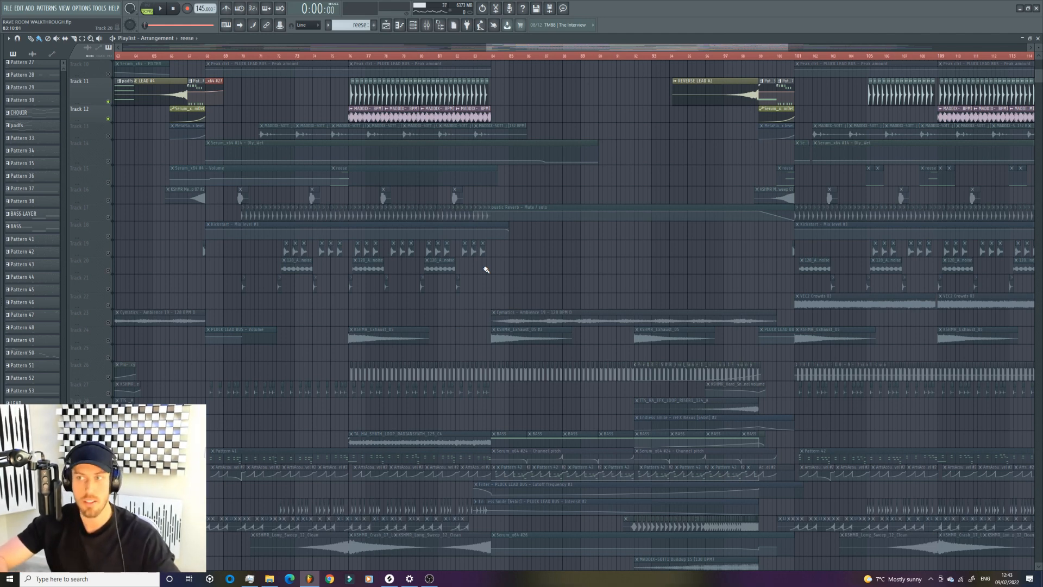
{"action": "scroll", "coordinate": [486, 270], "scroll_direction": "down", "scroll_amount": 4}
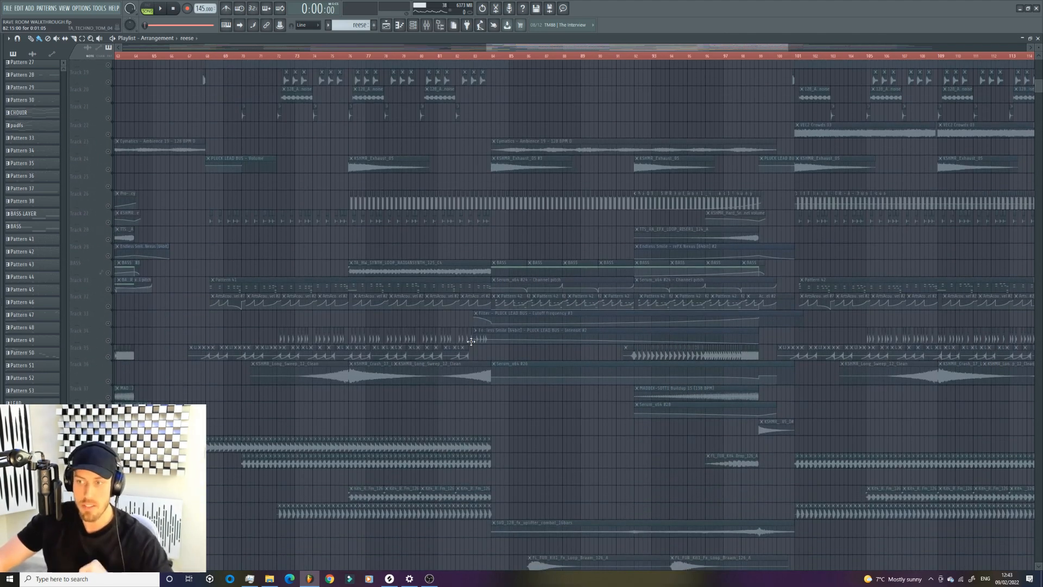
{"action": "scroll", "coordinate": [452, 319], "scroll_direction": "down", "scroll_amount": 4}
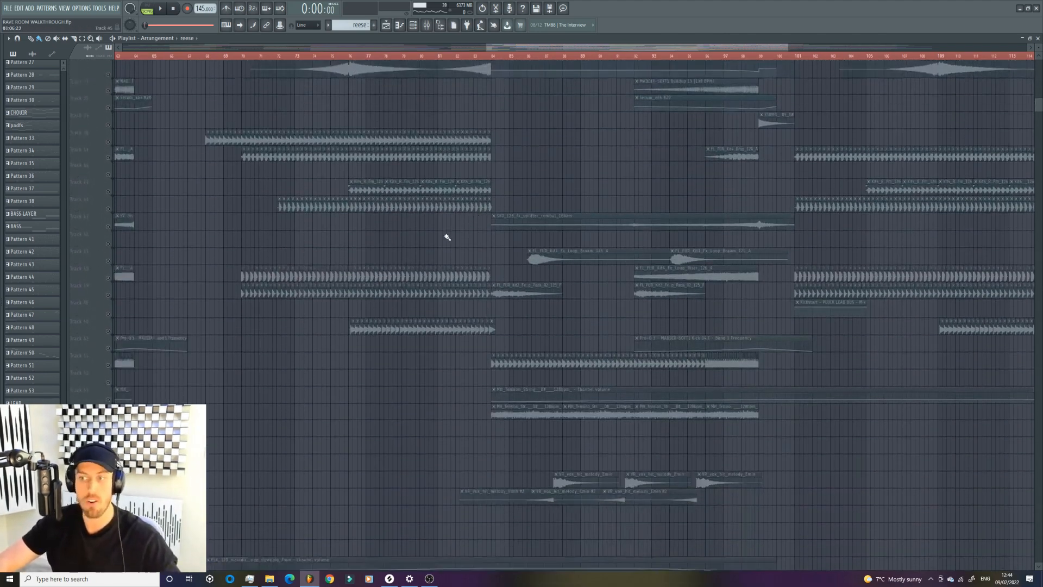
{"action": "scroll", "coordinate": [443, 235], "scroll_direction": "up", "scroll_amount": 10}
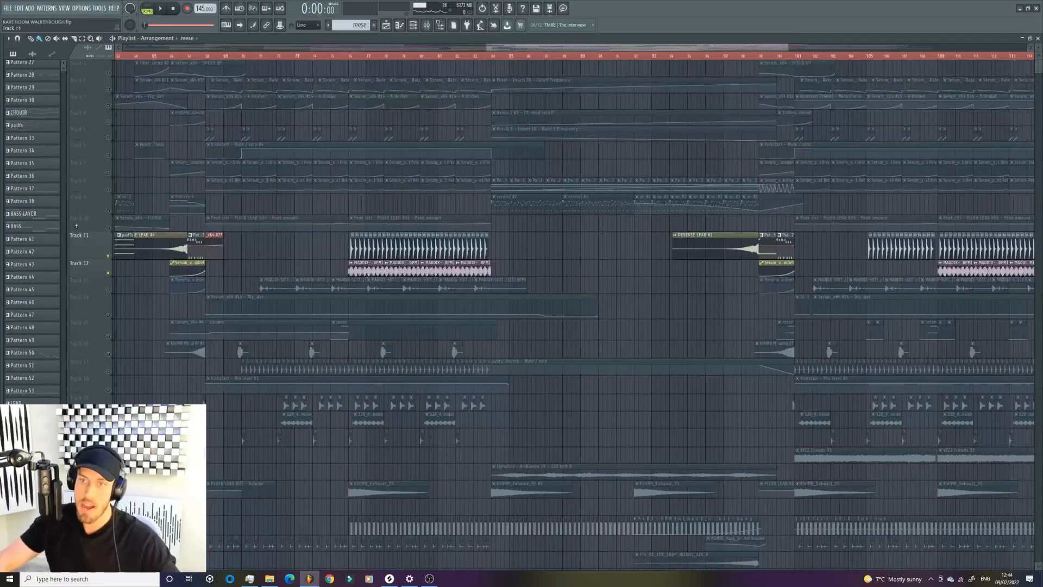
Step: Unmute all tracks and play the full first drop from about bar 79 into the following break, viewing its layers
{"action": "left_click", "coordinate": [111, 230]}
{"action": "left_click", "coordinate": [407, 55]}
{"action": "key", "text": "space"}
{"action": "scroll", "coordinate": [416, 151], "scroll_direction": "down", "scroll_amount": 3}
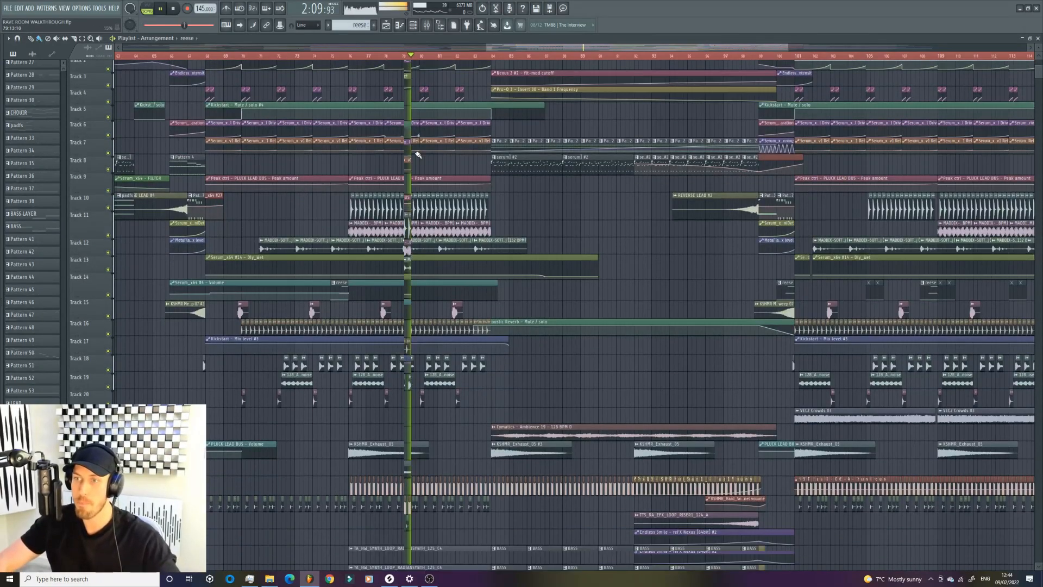
{"action": "scroll", "coordinate": [416, 151], "scroll_direction": "down", "scroll_amount": 4}
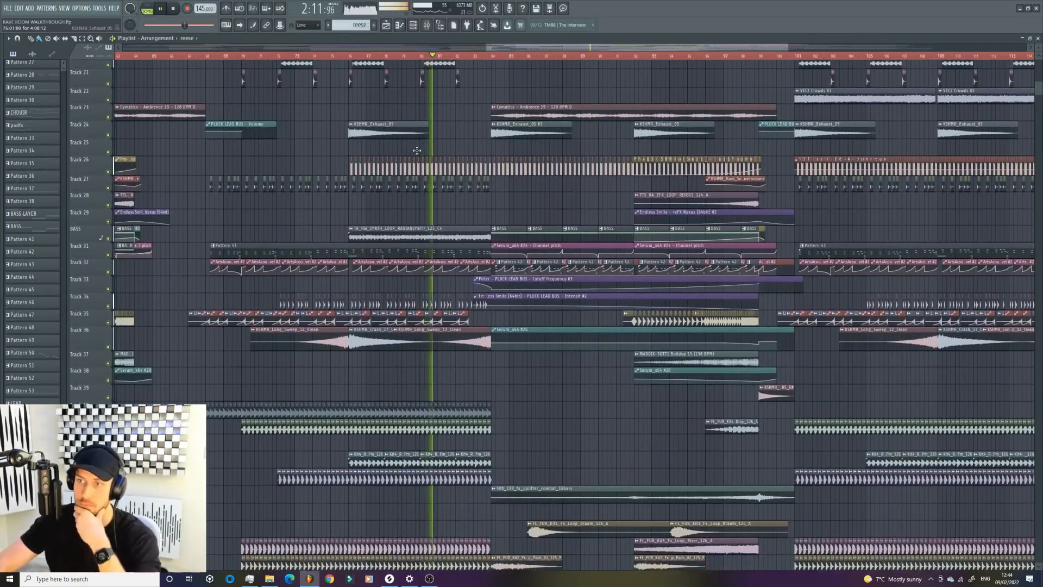
{"action": "scroll", "coordinate": [416, 151], "scroll_direction": "down", "scroll_amount": 7}
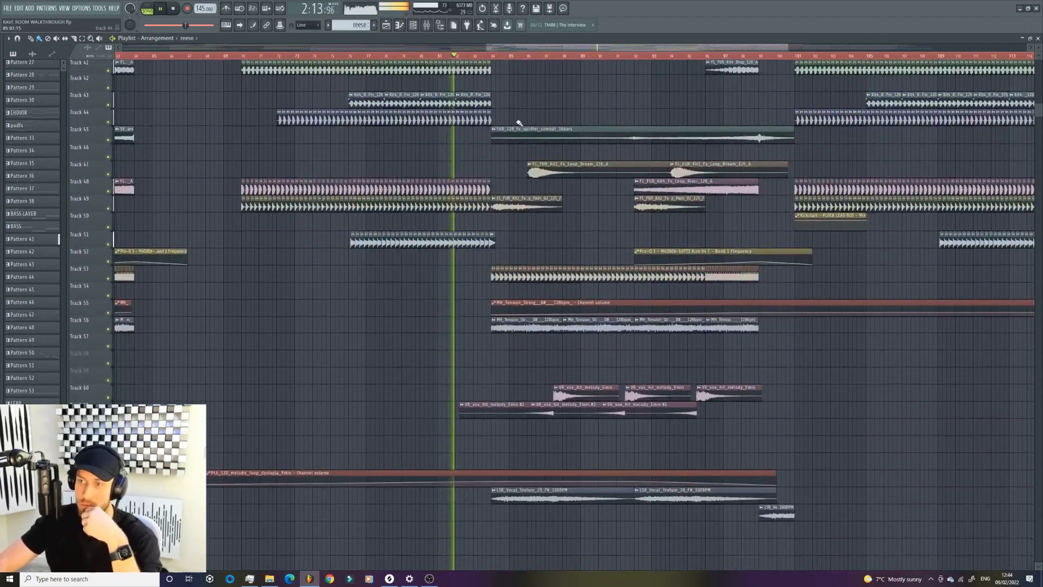
{"action": "left_click_drag", "start_coordinate": [487, 48], "coordinate": [582, 152]}
{"action": "scroll", "coordinate": [592, 185], "scroll_direction": "up", "scroll_amount": 7}
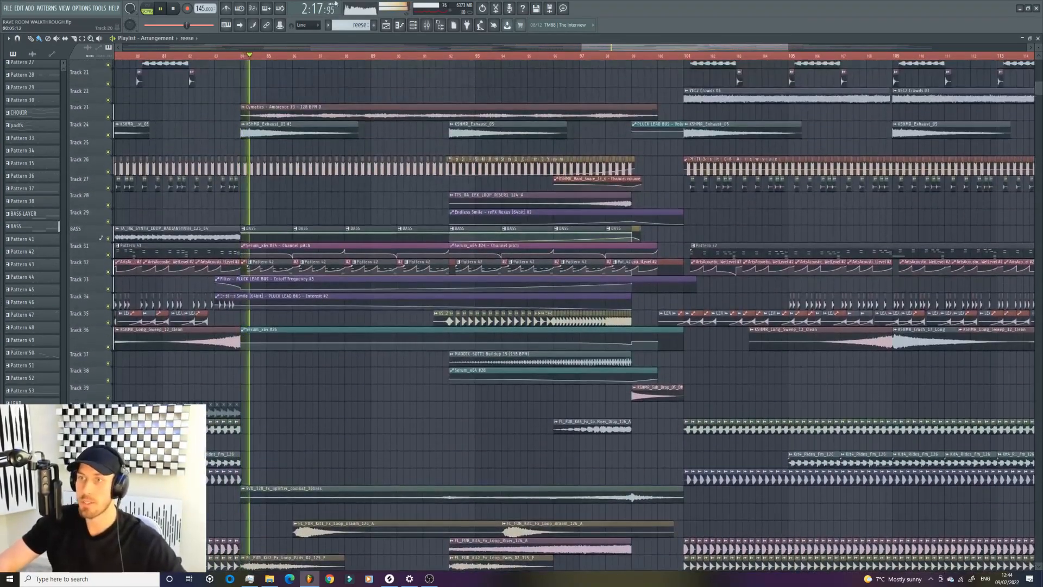
{"action": "key", "text": "space"}
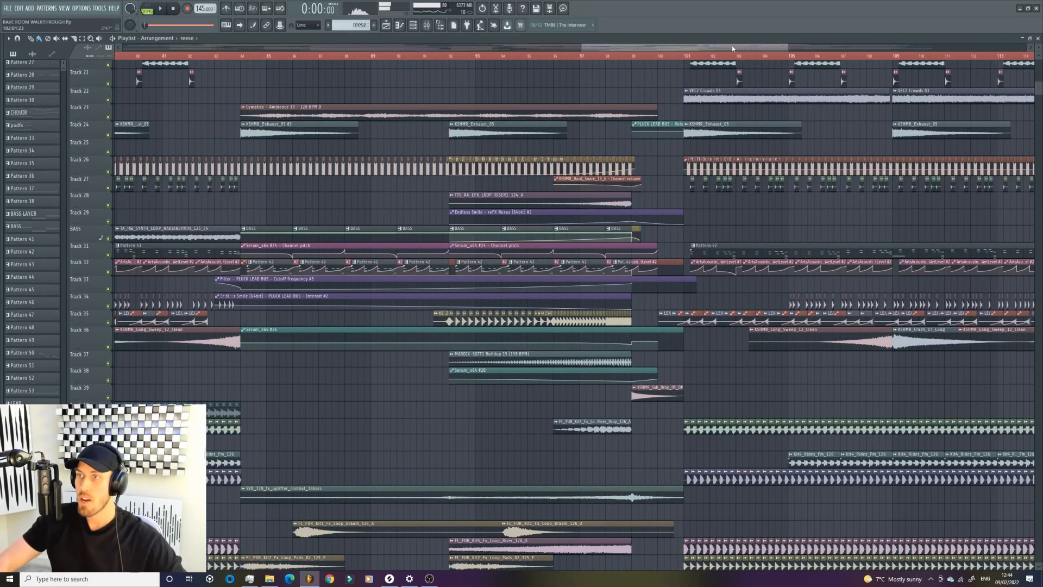
Step: Widen the arrangement view to show both drops and play the first drop from near its beginning
{"action": "left_click_drag", "start_coordinate": [788, 48], "coordinate": [1009, 50]}
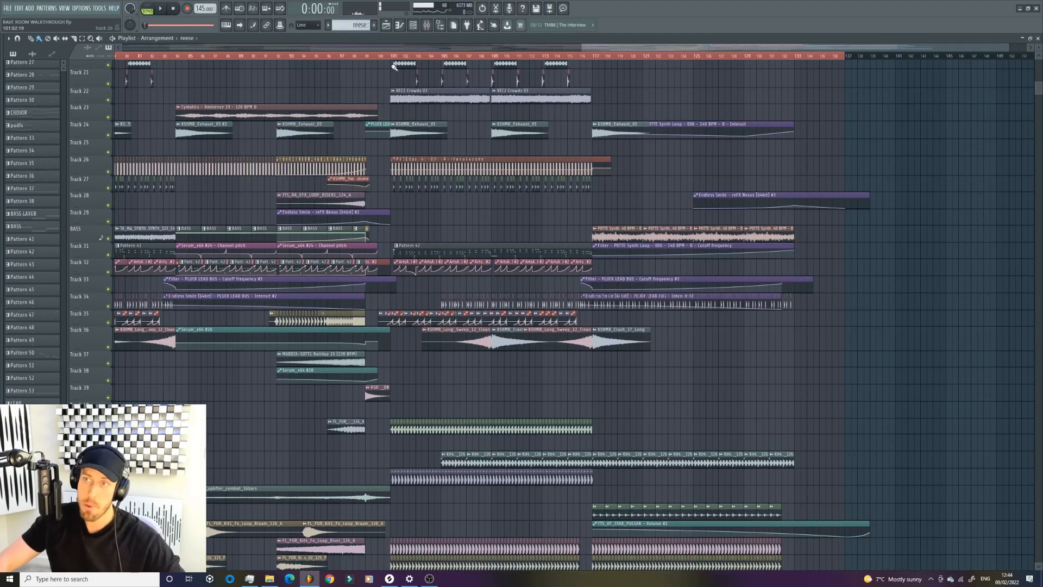
{"action": "left_click_drag", "start_coordinate": [340, 58], "coordinate": [334, 57]}
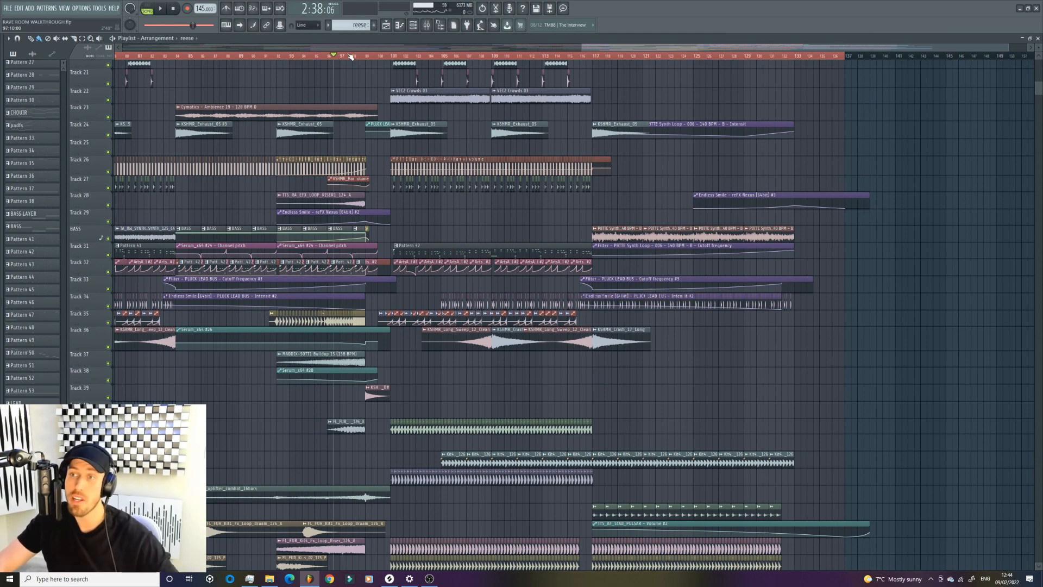
{"action": "scroll", "coordinate": [392, 234], "scroll_direction": "up", "scroll_amount": 5}
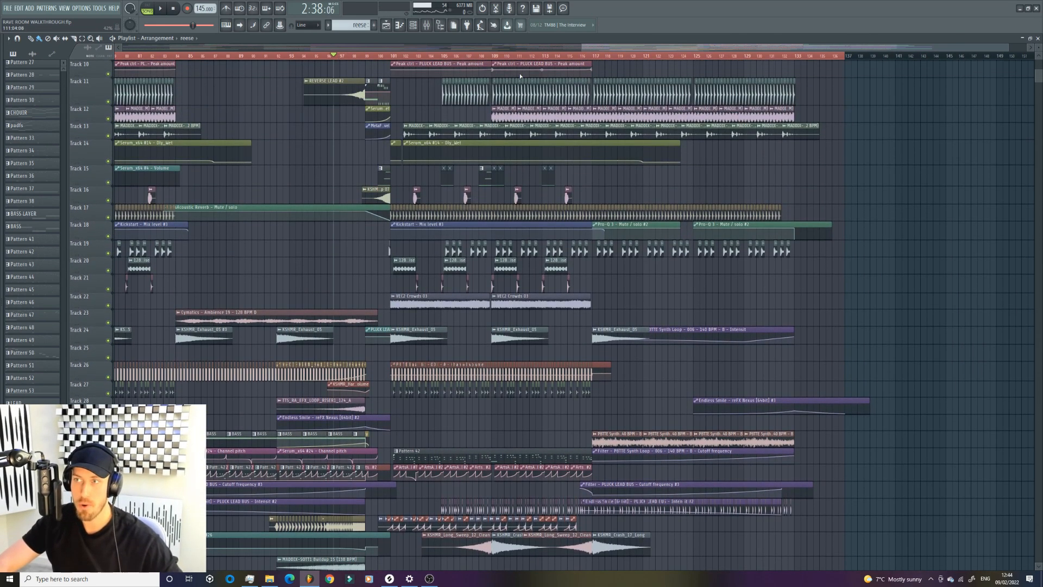
{"action": "left_click_drag", "start_coordinate": [582, 49], "coordinate": [329, 49]}
{"action": "left_click", "coordinate": [390, 56]}
{"action": "key", "text": "space"}
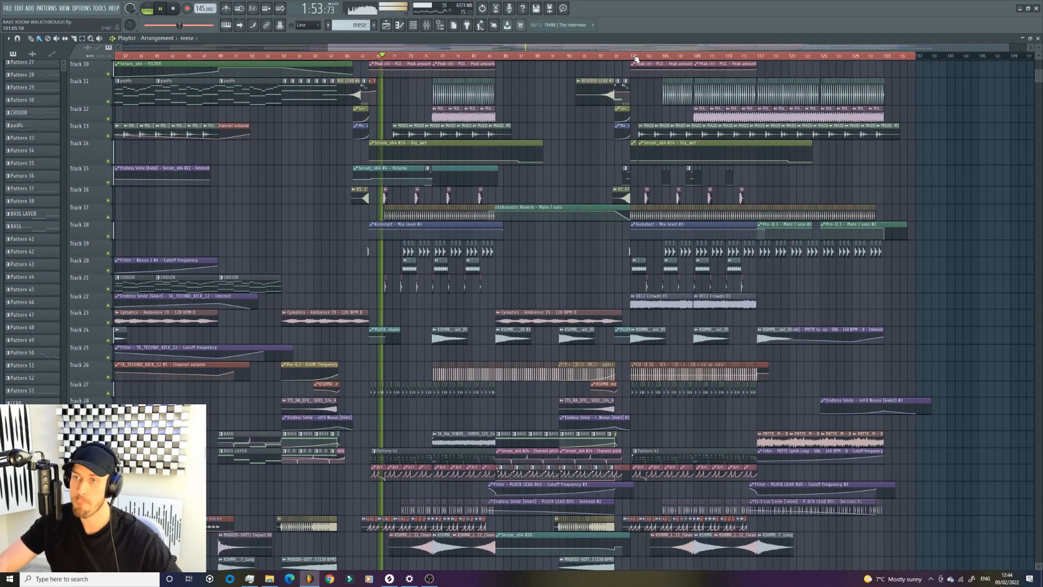
Step: Play the second drop from its start and look through its layers across all tracks
{"action": "left_click", "coordinate": [626, 56]}
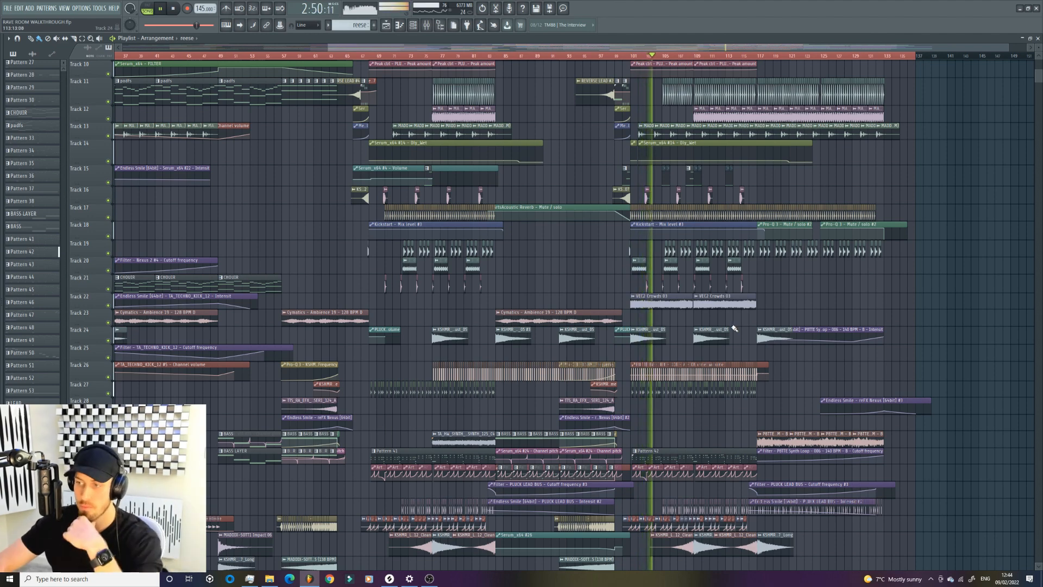
{"action": "scroll", "coordinate": [697, 383], "scroll_direction": "down", "scroll_amount": 10}
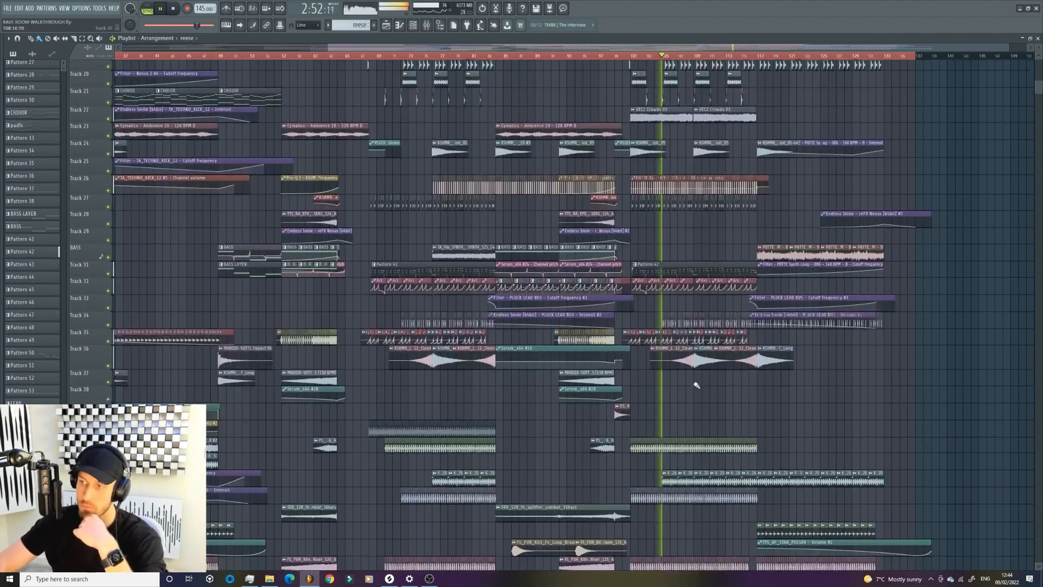
{"action": "scroll", "coordinate": [696, 383], "scroll_direction": "down", "scroll_amount": 7}
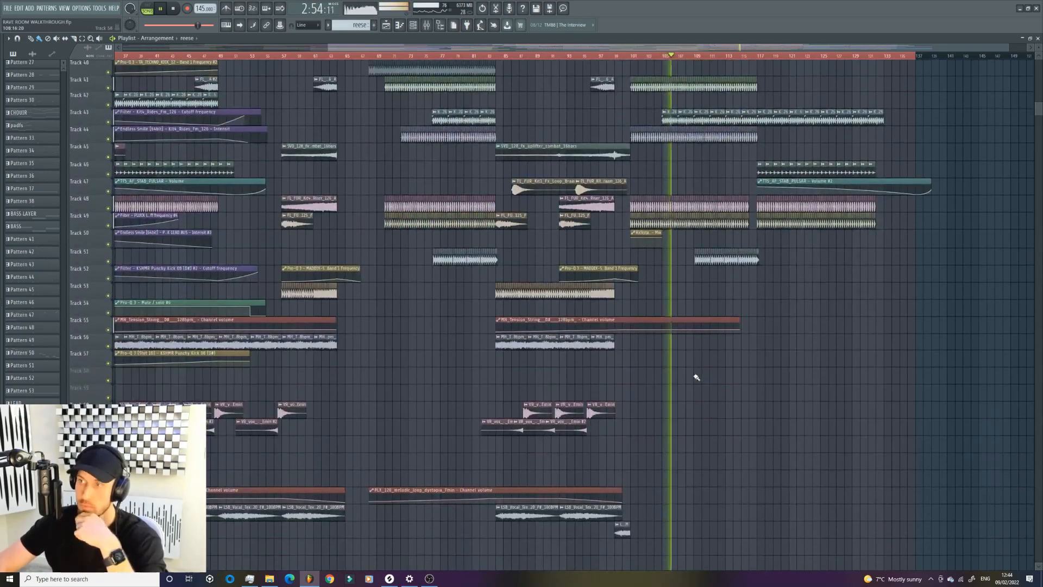
{"action": "scroll", "coordinate": [694, 373], "scroll_direction": "up", "scroll_amount": 20}
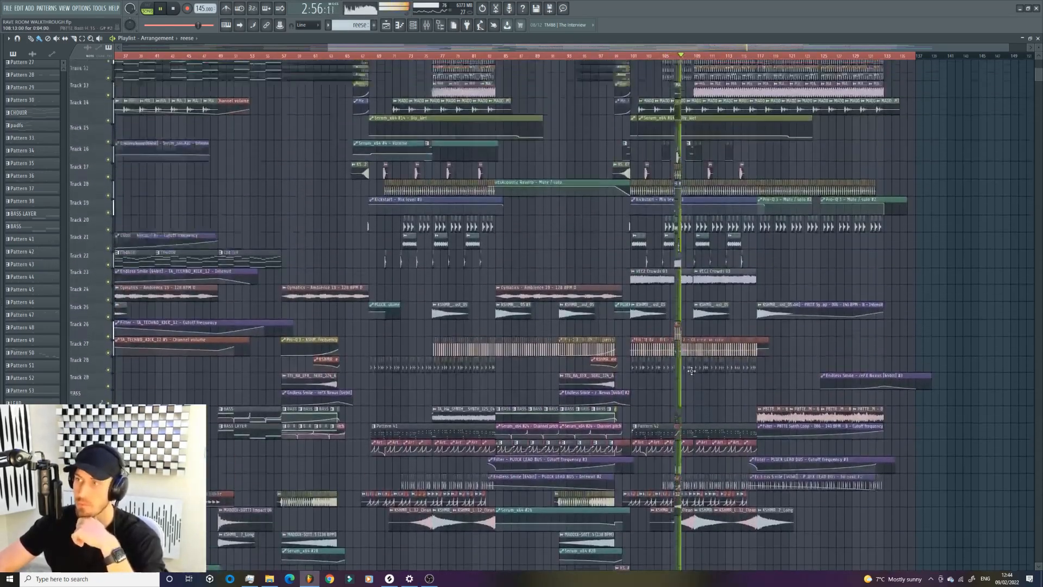
{"action": "scroll", "coordinate": [691, 371], "scroll_direction": "up", "scroll_amount": 1}
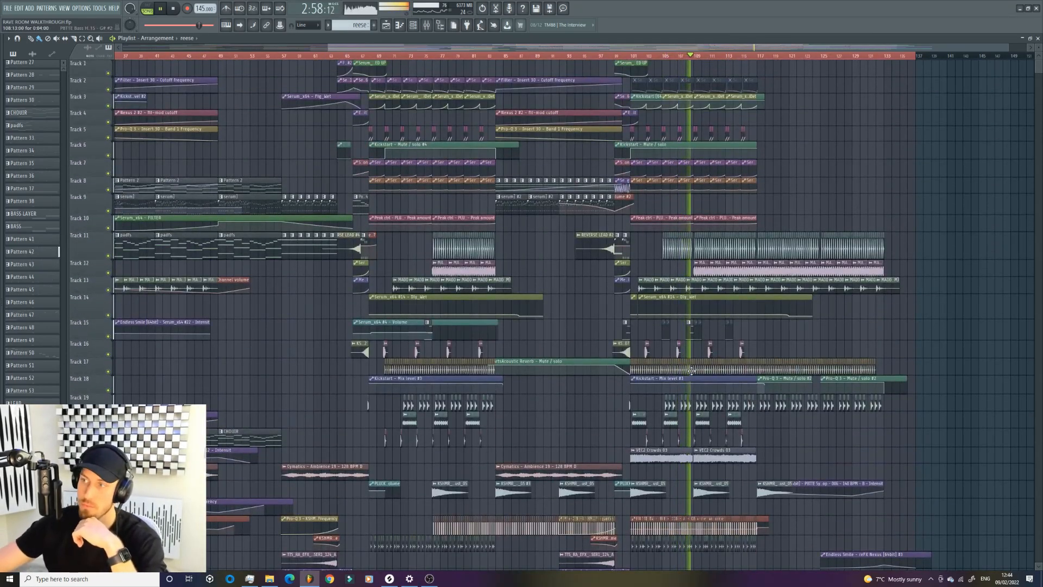
{"action": "scroll", "coordinate": [692, 371], "scroll_direction": "down", "scroll_amount": 2}
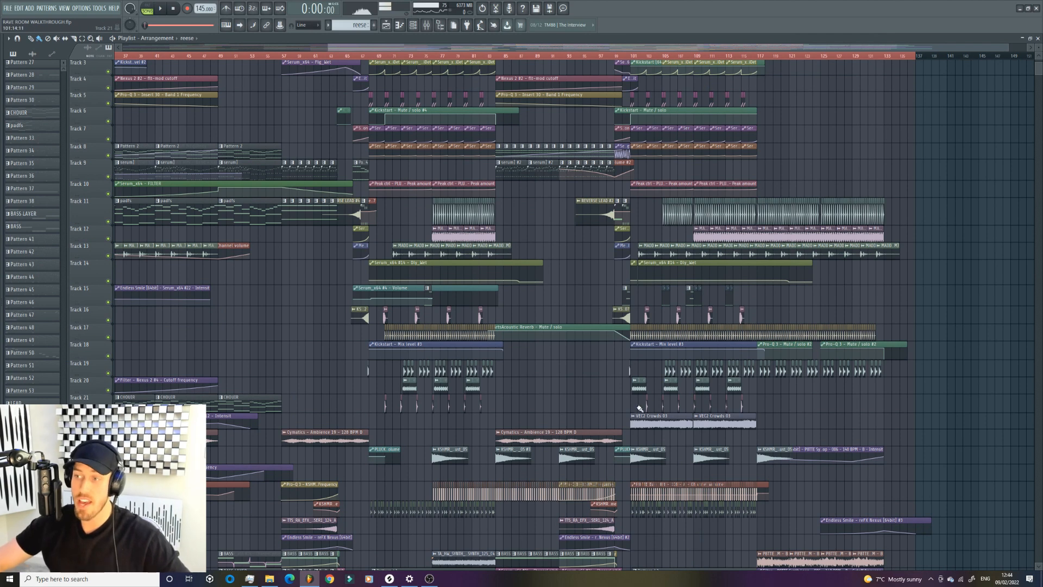
Step: Pick the VEC2 Crowds 03 sample on track 22 and examine which layers the second drop uses compared with the earlier sections
{"action": "scroll", "coordinate": [651, 428], "scroll_direction": "down", "scroll_amount": 13}
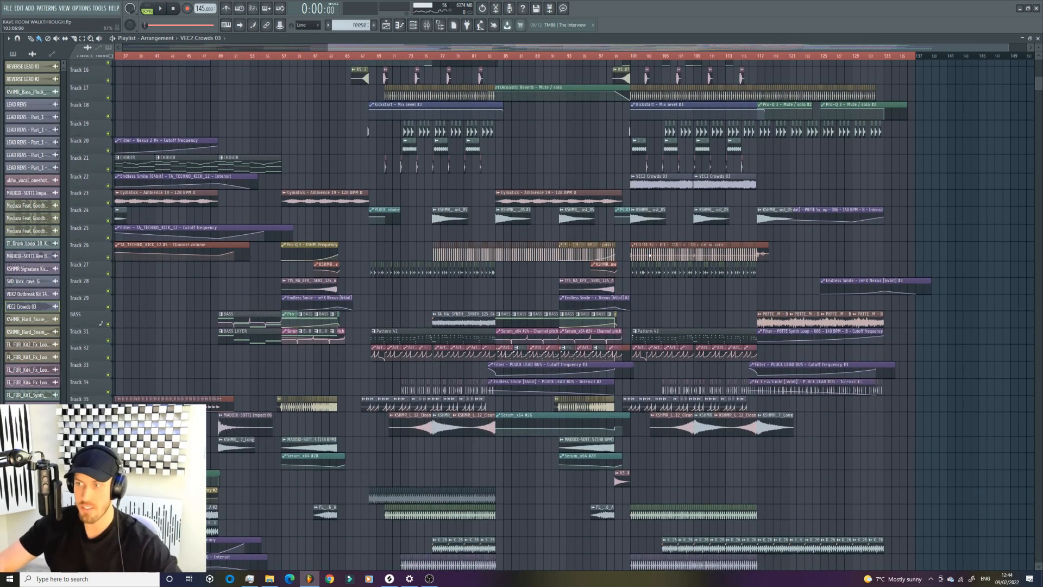
{"action": "scroll", "coordinate": [650, 255], "scroll_direction": "down", "scroll_amount": 10}
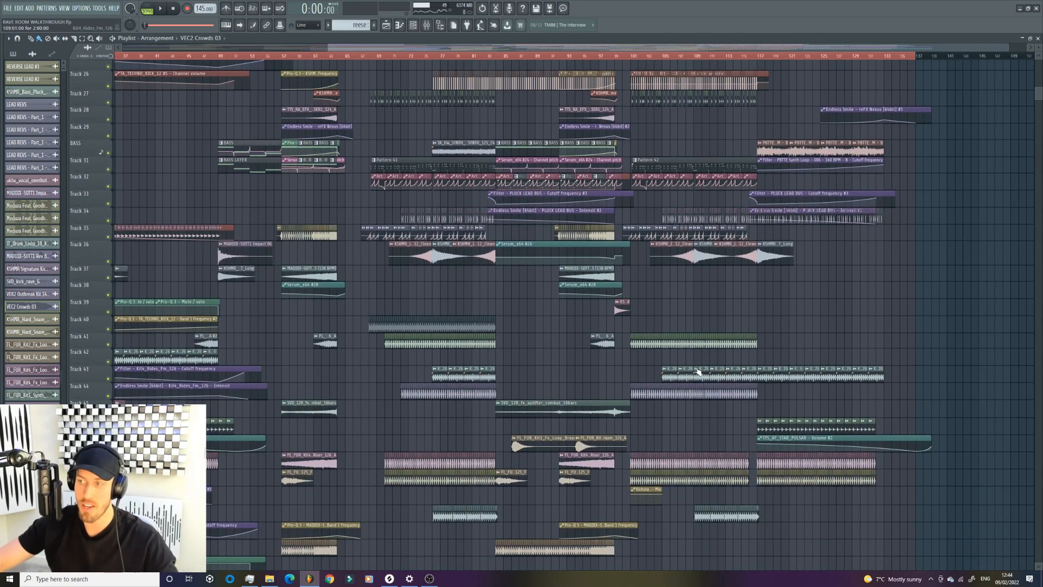
{"action": "scroll", "coordinate": [699, 371], "scroll_direction": "down", "scroll_amount": 11}
{"action": "scroll", "coordinate": [633, 276], "scroll_direction": "down", "scroll_amount": 8}
{"action": "scroll", "coordinate": [637, 265], "scroll_direction": "up", "scroll_amount": 12}
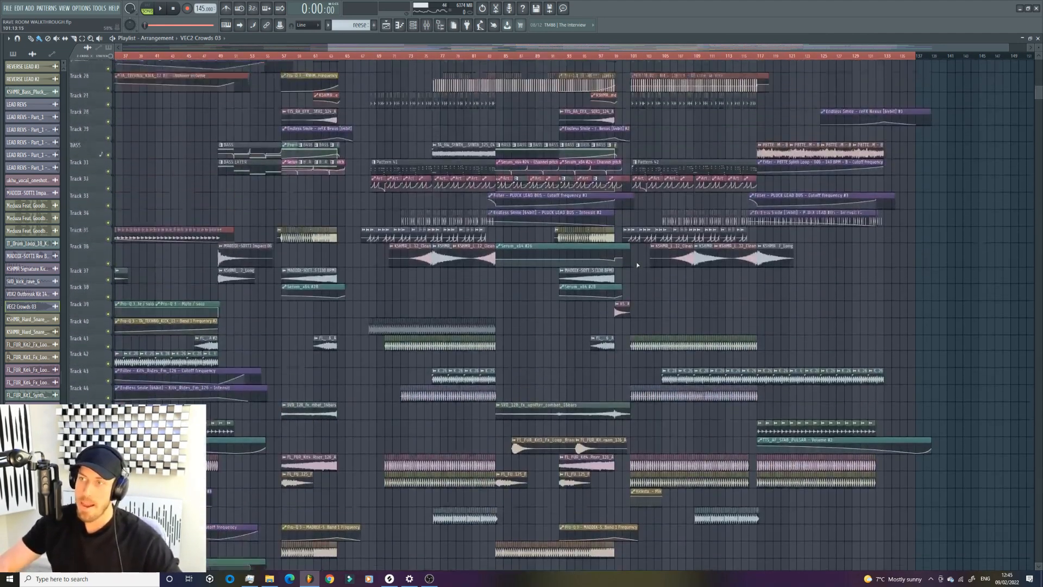
{"action": "scroll", "coordinate": [558, 162], "scroll_direction": "up", "scroll_amount": 1}
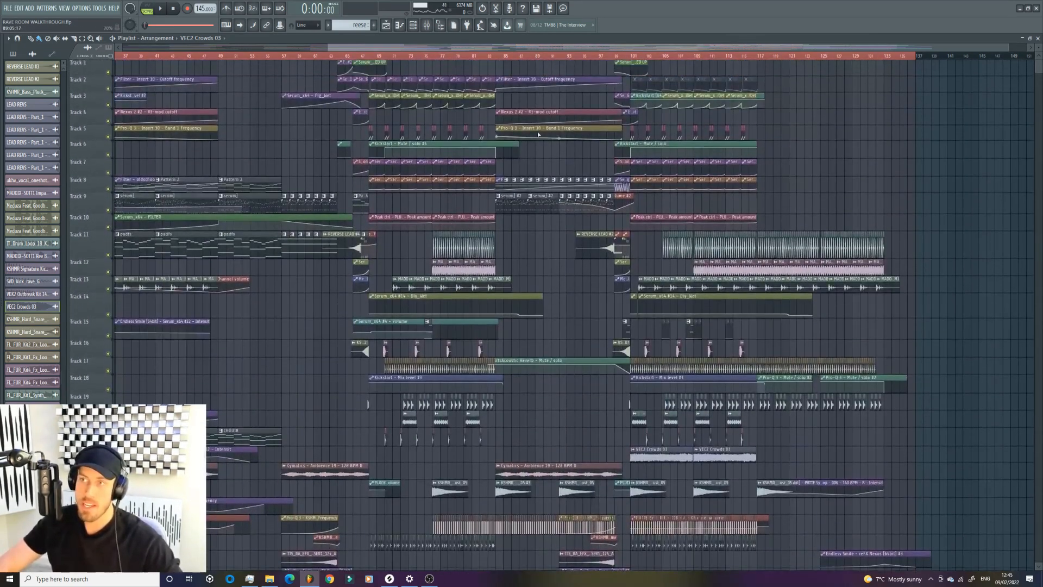
{"action": "scroll", "coordinate": [354, 256], "scroll_direction": "left", "scroll_amount": 2}
{"action": "scroll", "coordinate": [354, 257], "scroll_direction": "down", "scroll_amount": 3}
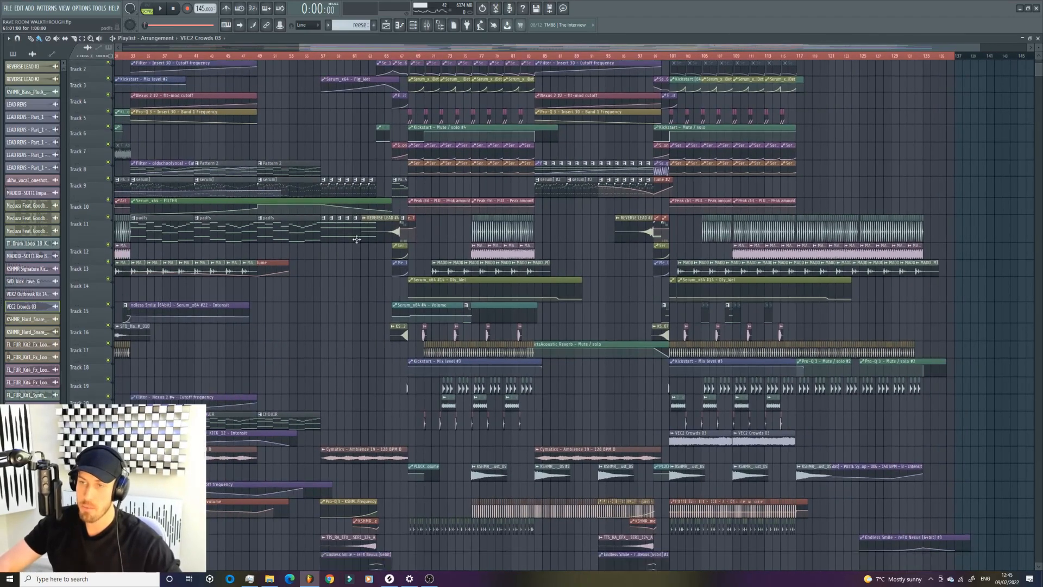
{"action": "scroll", "coordinate": [579, 282], "scroll_direction": "down", "scroll_amount": 10}
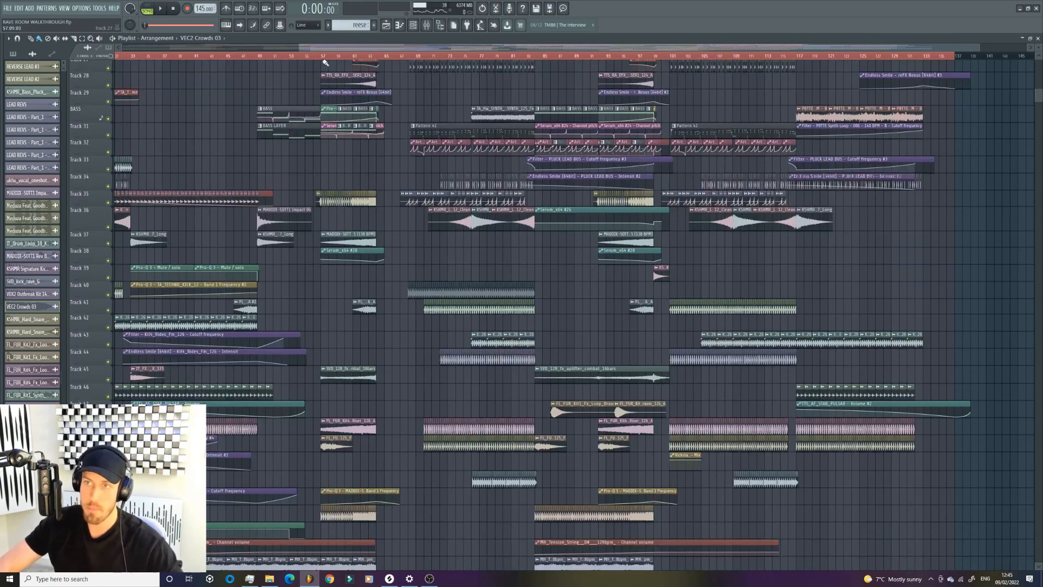
Step: Solo track 53, unmute its EQ automation on track 52, and place the playhead at the build-up's start on bar 57
{"action": "left_click", "coordinate": [322, 56]}
{"action": "scroll", "coordinate": [350, 290], "scroll_direction": "down", "scroll_amount": 6}
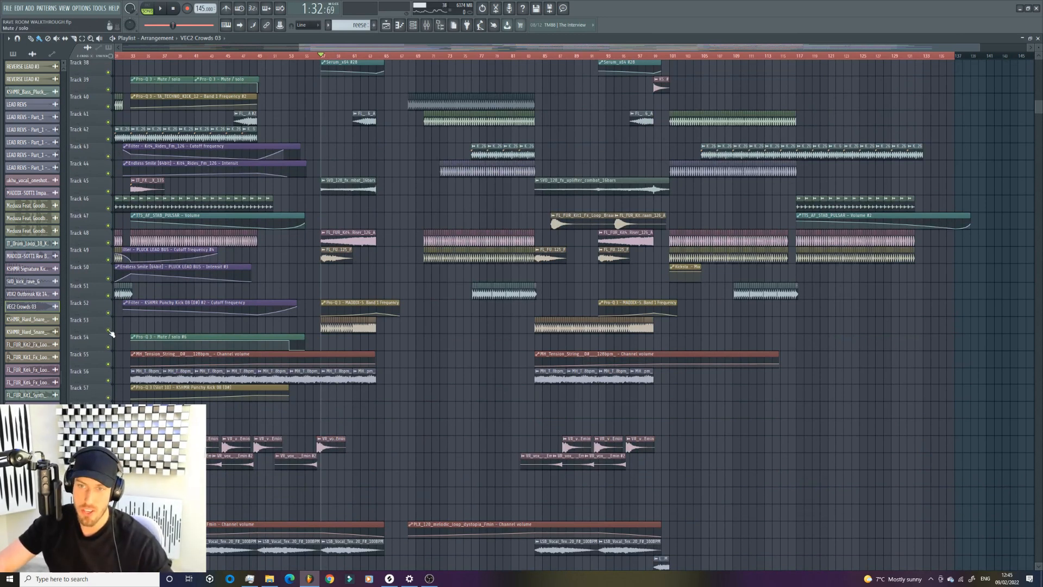
{"action": "right_click", "coordinate": [108, 330]}
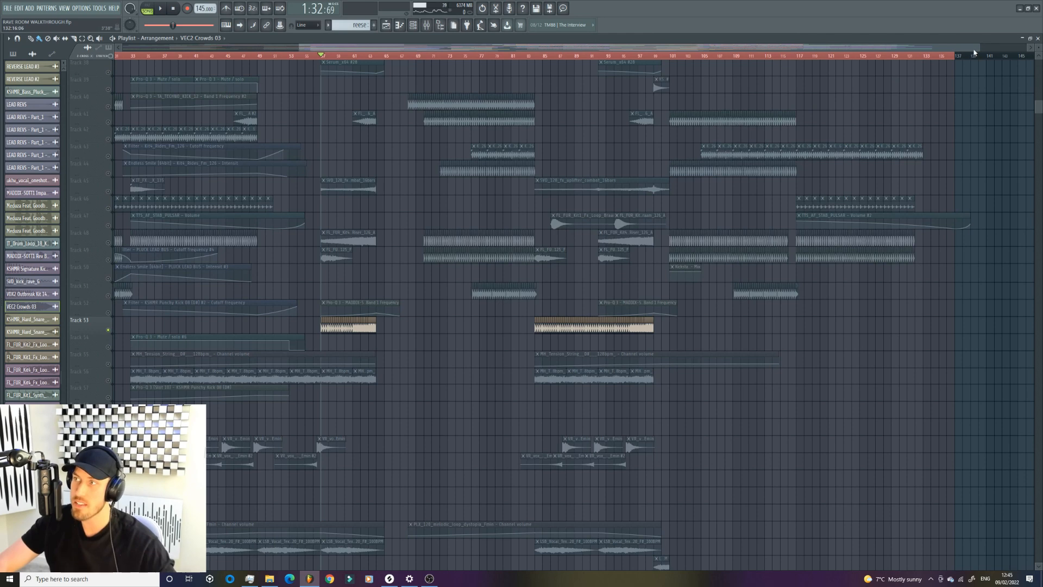
{"action": "left_click_drag", "start_coordinate": [977, 47], "coordinate": [609, 47]}
{"action": "key", "text": "space"}
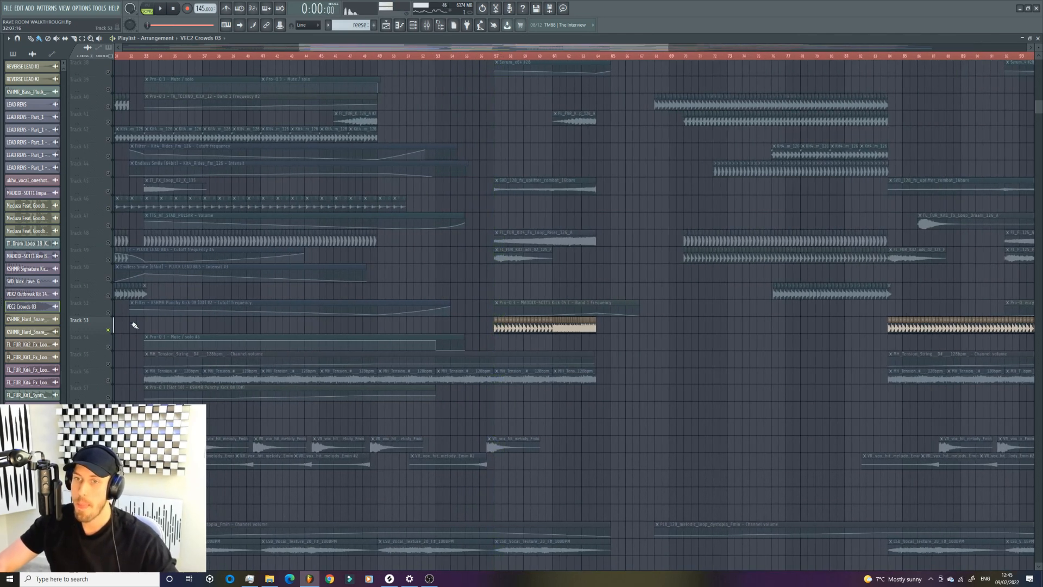
{"action": "left_click", "coordinate": [108, 313]}
{"action": "left_click", "coordinate": [496, 56]}
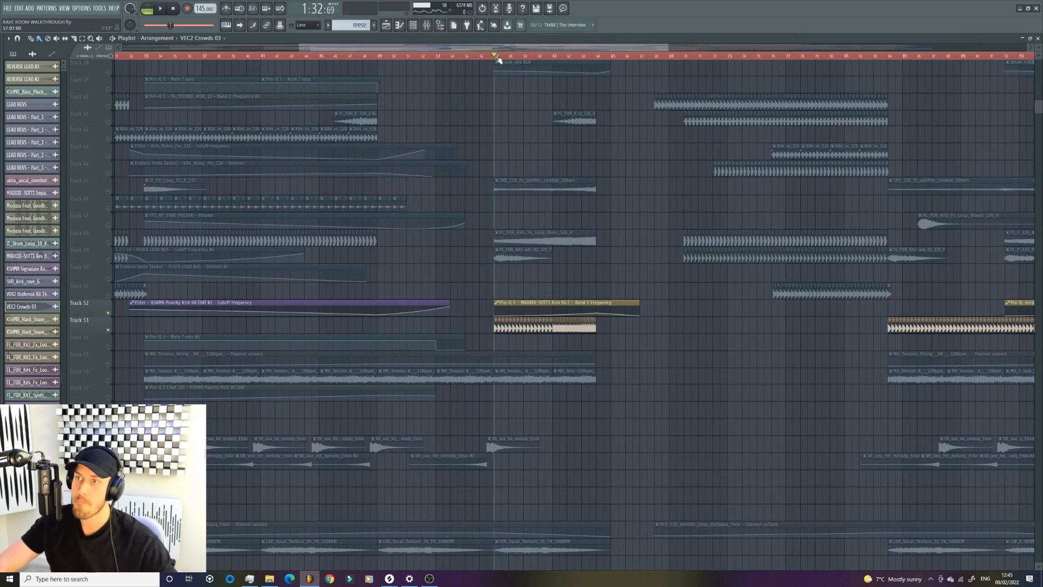
Step: Unmute track 35 alongside tracks 52 and 53 and play them from the build-up's start at bar 57
{"action": "scroll", "coordinate": [413, 449], "scroll_direction": "down", "scroll_amount": 3}
{"action": "scroll", "coordinate": [405, 438], "scroll_direction": "up", "scroll_amount": 8}
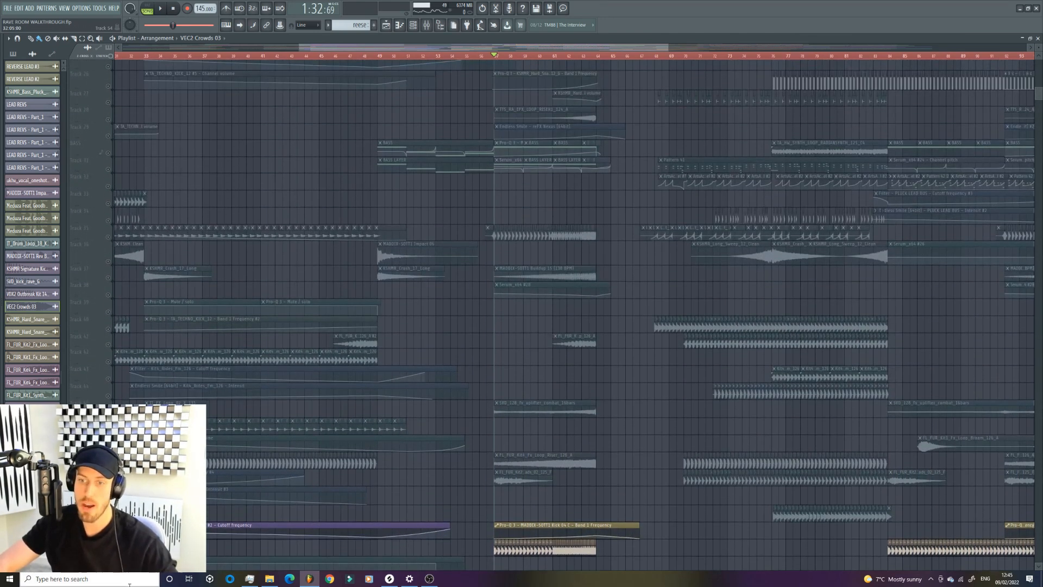
{"action": "left_click", "coordinate": [108, 238]}
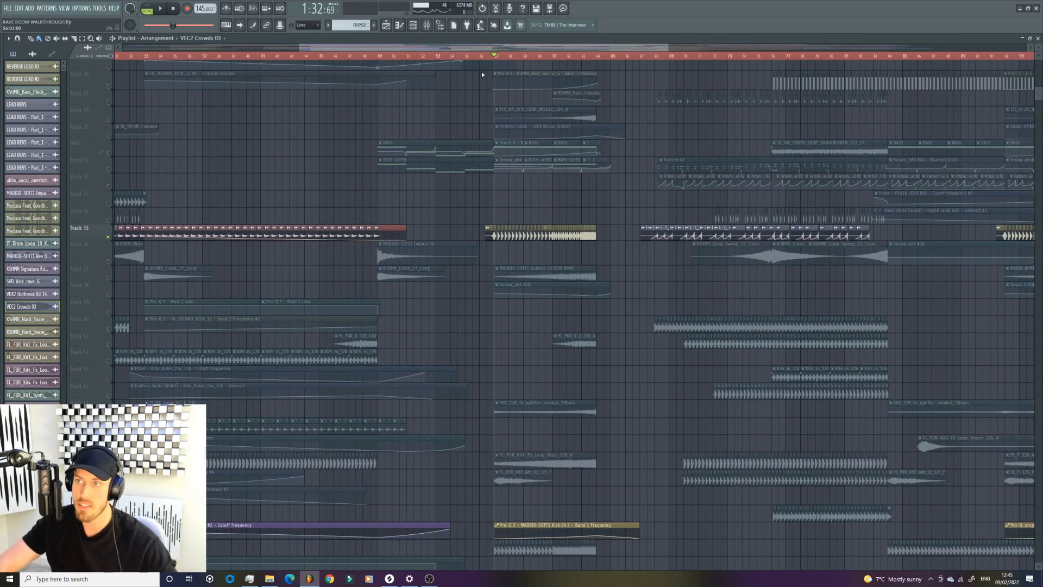
{"action": "scroll", "coordinate": [465, 144], "scroll_direction": "down", "scroll_amount": 3}
{"action": "key", "text": "space"}
{"action": "left_click", "coordinate": [498, 56]}
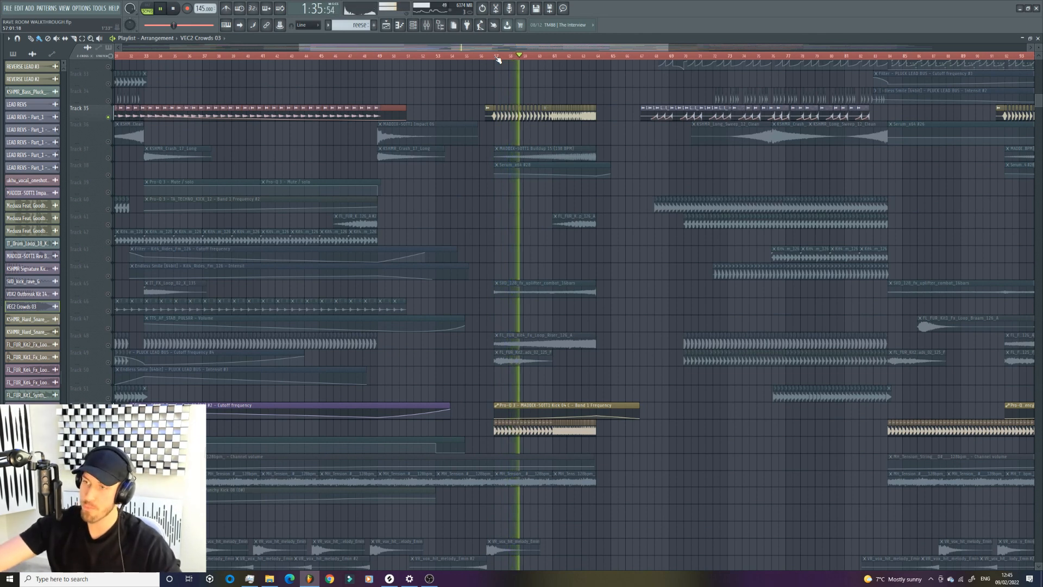
Step: Add track 37 with the MADDIX-GOTTI buildup sample during playback and look through the higher tracks for more build-up layers
{"action": "scroll", "coordinate": [567, 300], "scroll_direction": "up", "scroll_amount": 1}
{"action": "scroll", "coordinate": [543, 293], "scroll_direction": "up", "scroll_amount": 3}
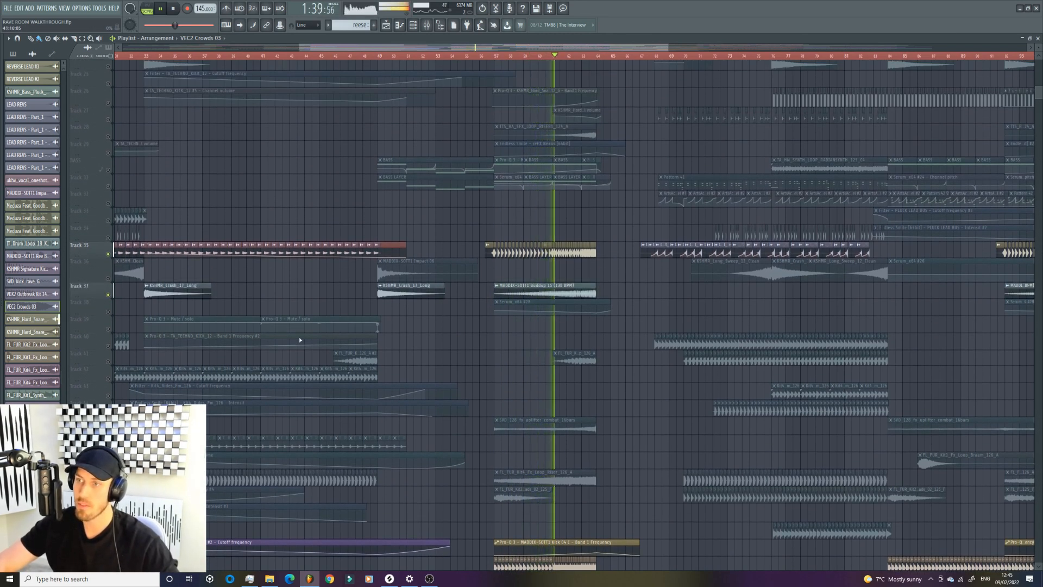
{"action": "scroll", "coordinate": [469, 347], "scroll_direction": "up", "scroll_amount": 8}
{"action": "scroll", "coordinate": [470, 347], "scroll_direction": "down", "scroll_amount": 3}
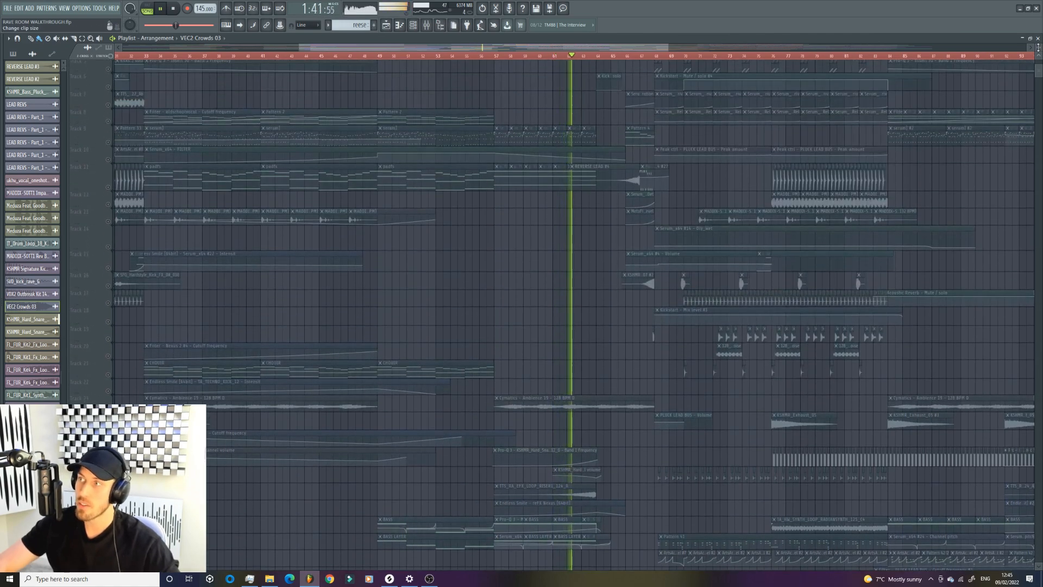
{"action": "scroll", "coordinate": [470, 346], "scroll_direction": "down", "scroll_amount": 3}
{"action": "scroll", "coordinate": [954, 113], "scroll_direction": "up", "scroll_amount": 3}
{"action": "scroll", "coordinate": [954, 113], "scroll_direction": "up", "scroll_amount": 3}
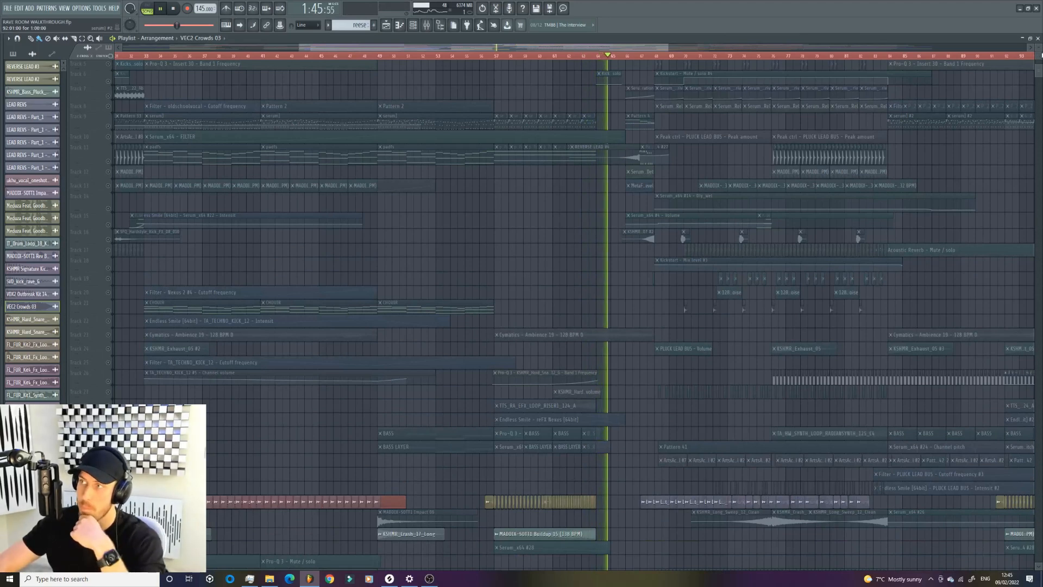
Step: Stop playback, look through the playlist tracks for more build-up layers and solo track 28 with the TTS riser loop
{"action": "scroll", "coordinate": [464, 375], "scroll_direction": "up", "scroll_amount": 2}
{"action": "key", "text": "space"}
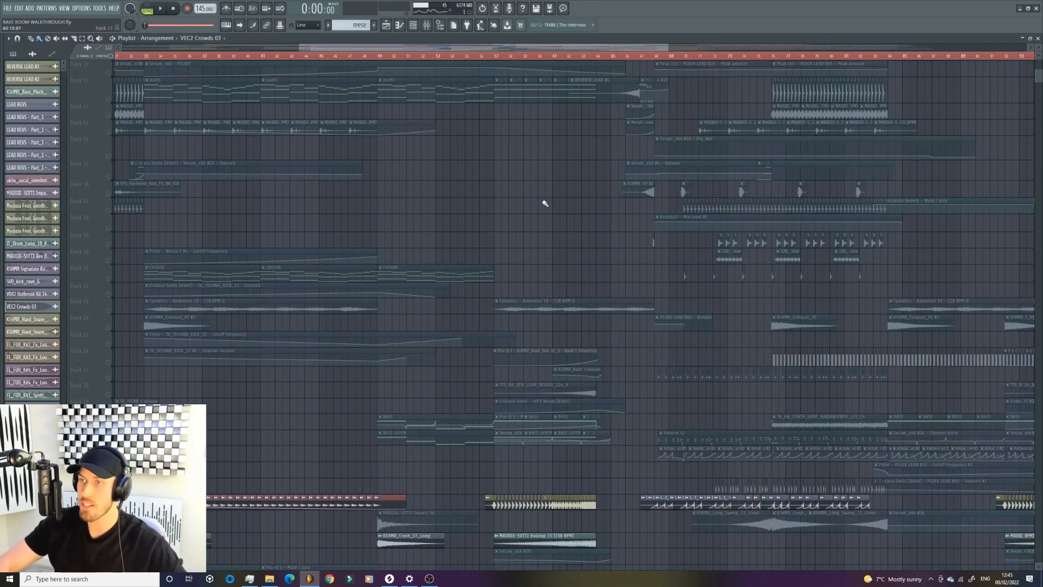
{"action": "scroll", "coordinate": [565, 261], "scroll_direction": "up", "scroll_amount": 4}
{"action": "scroll", "coordinate": [298, 204], "scroll_direction": "down", "scroll_amount": 12}
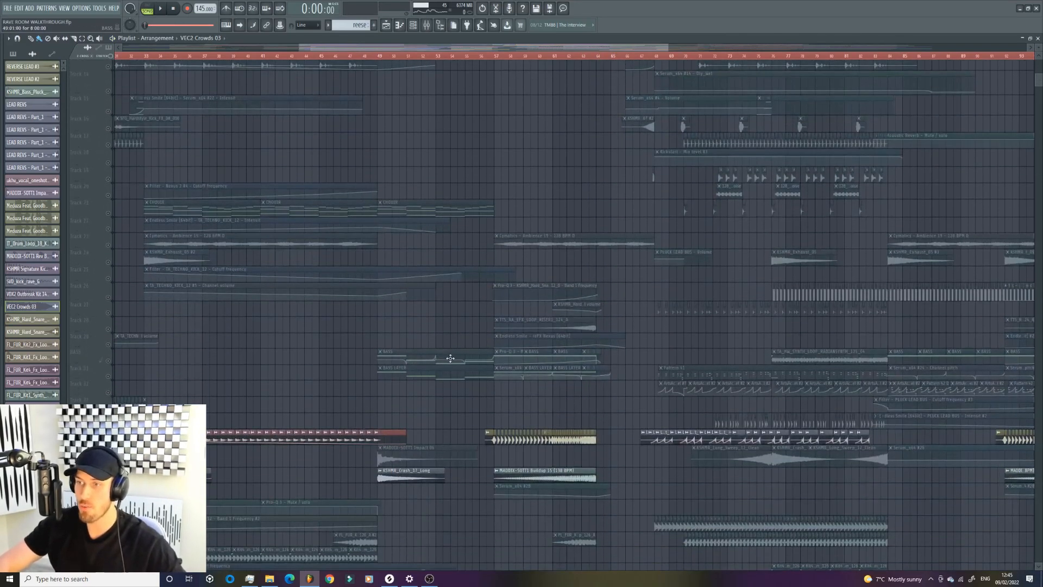
{"action": "scroll", "coordinate": [110, 331], "scroll_direction": "down", "scroll_amount": 13}
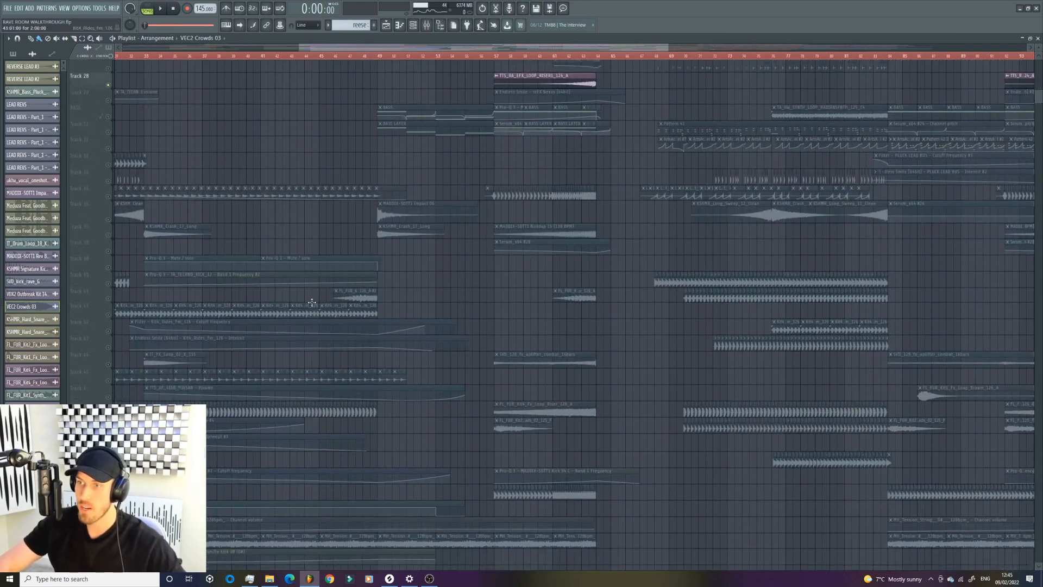
Step: Solo track 48 with the FL_FUR_Kit4 riser loop and play it from the build-up's start at bar 57
{"action": "scroll", "coordinate": [110, 246], "scroll_direction": "down", "scroll_amount": 7}
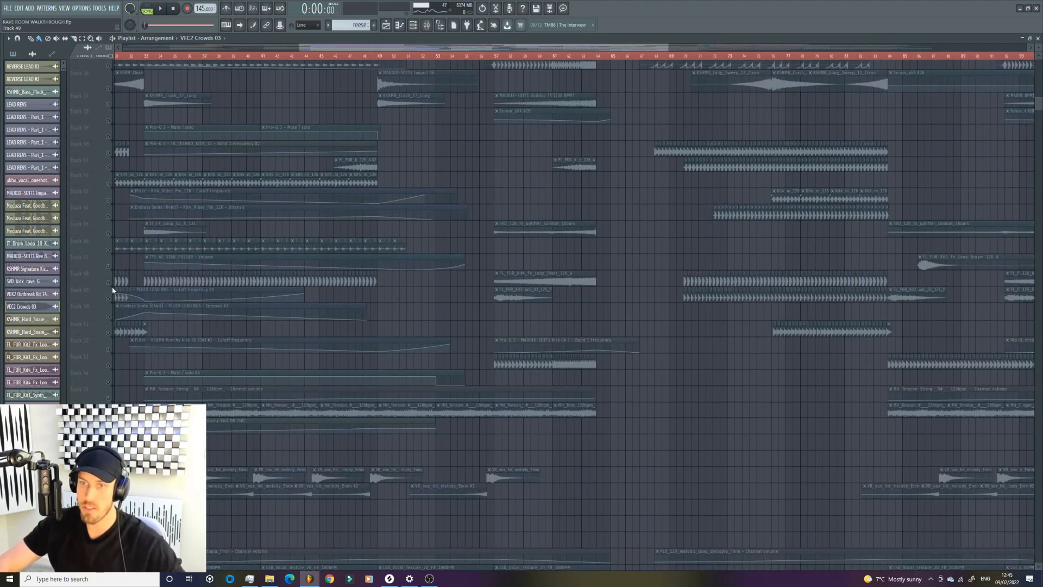
{"action": "left_click", "coordinate": [111, 283]}
{"action": "left_click", "coordinate": [496, 56]}
{"action": "key", "text": "space"}
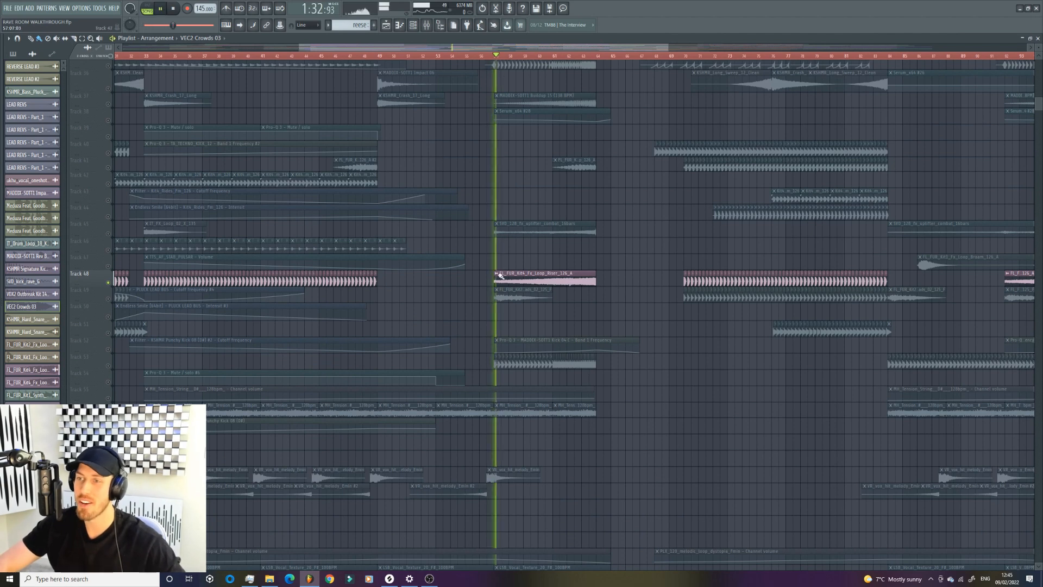
Step: Solo the LSB vocal texture track and play it from the build-up's start at bar 57
{"action": "scroll", "coordinate": [240, 349], "scroll_direction": "down", "scroll_amount": 7}
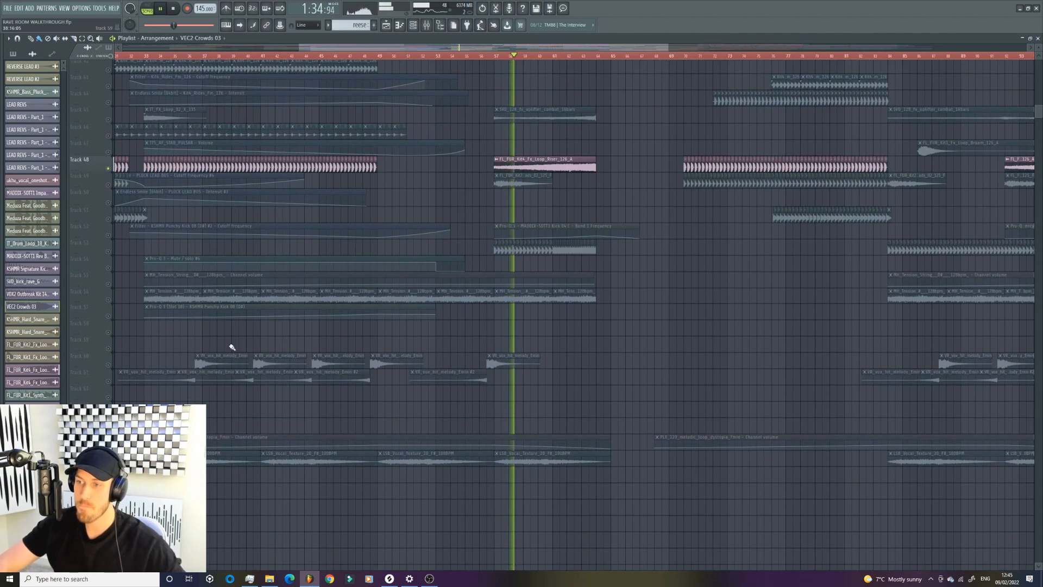
{"action": "key", "text": "space"}
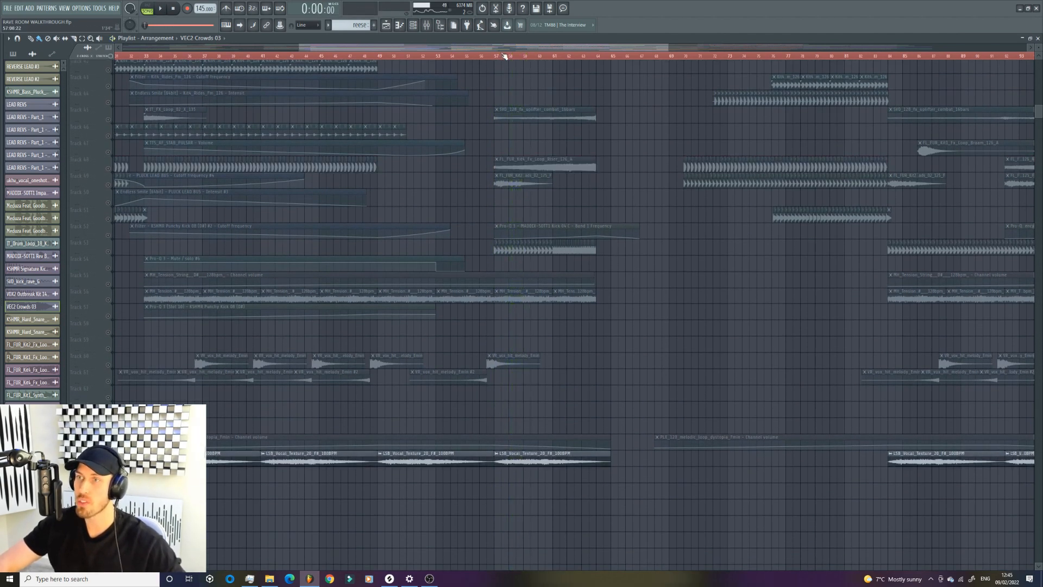
{"action": "key", "text": "space"}
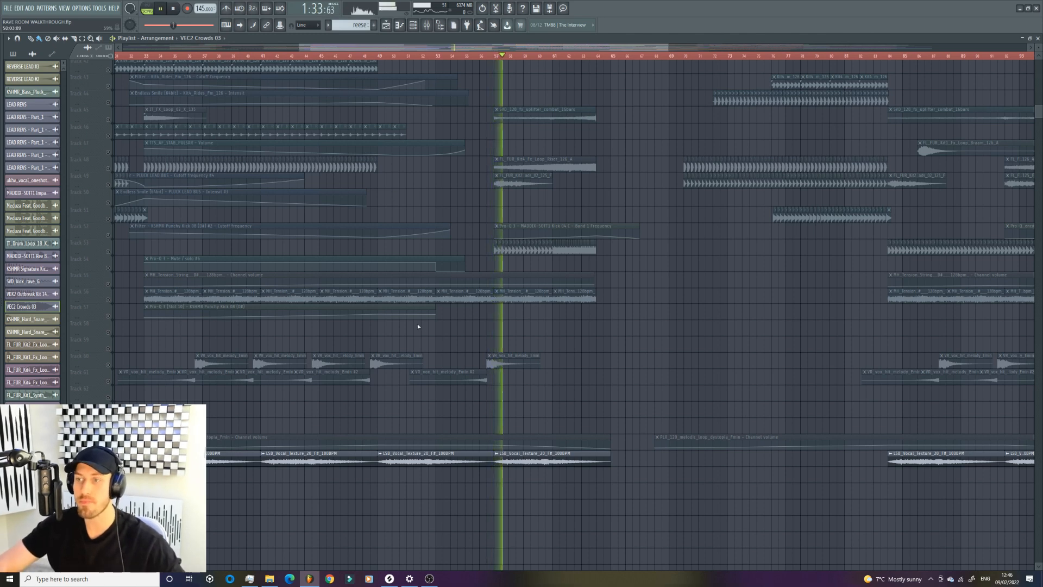
Step: Solo track 35 with the KSHMR hard snare samples, play its roll from just before bar 57 and stop playback
{"action": "scroll", "coordinate": [376, 332], "scroll_direction": "up", "scroll_amount": 15}
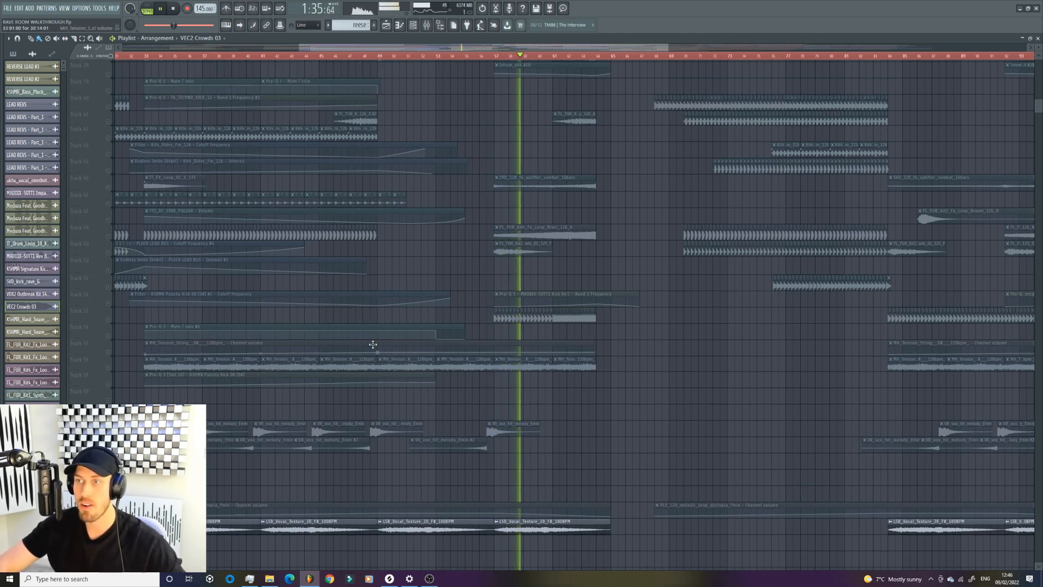
{"action": "scroll", "coordinate": [530, 247], "scroll_direction": "up", "scroll_amount": 4}
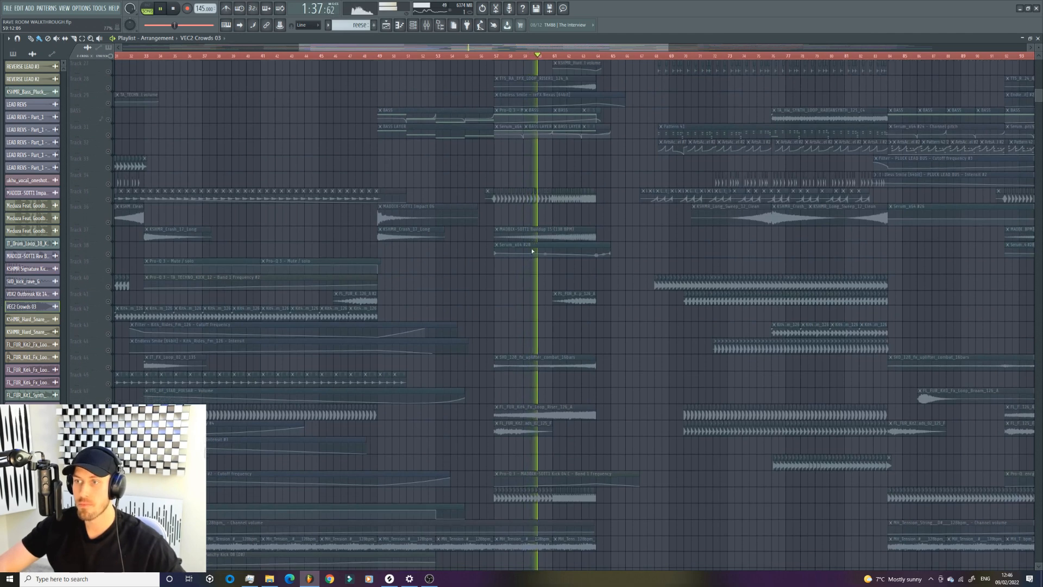
{"action": "left_click", "coordinate": [195, 270]}
{"action": "key", "text": "space"}
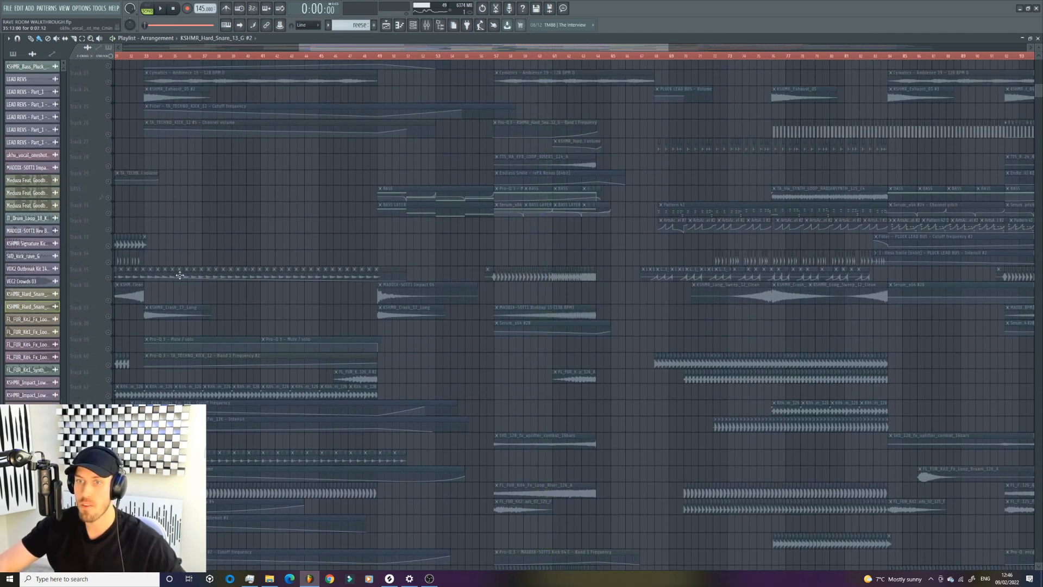
{"action": "left_click", "coordinate": [107, 278]}
{"action": "left_click", "coordinate": [488, 56]}
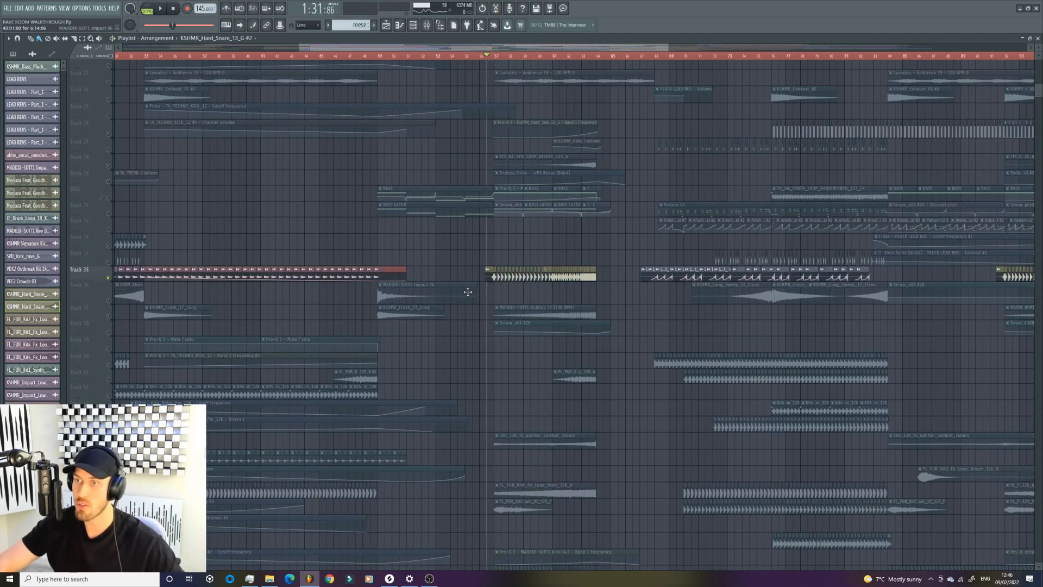
{"action": "key", "text": "space"}
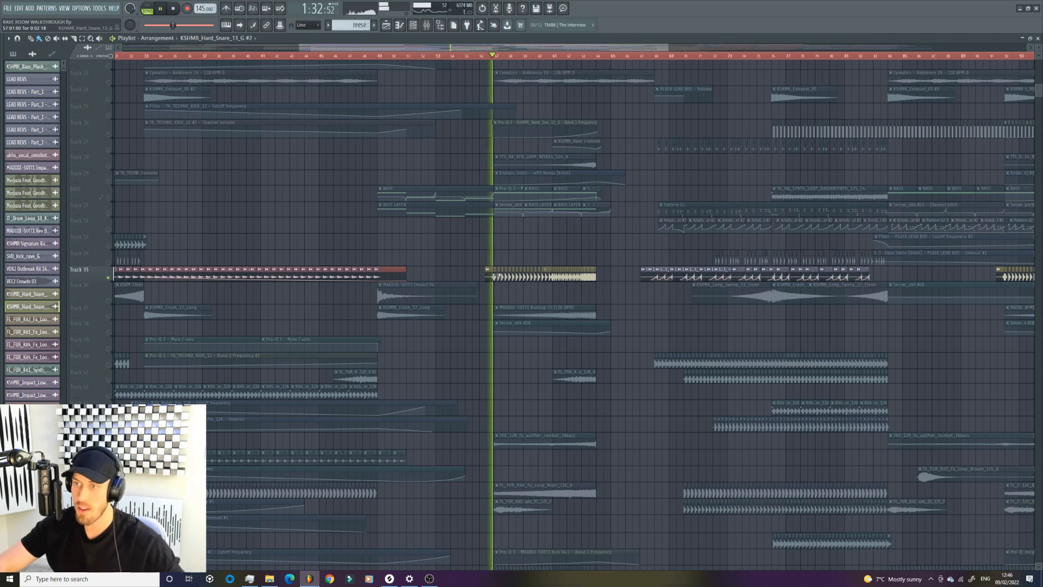
{"action": "key", "text": "space"}
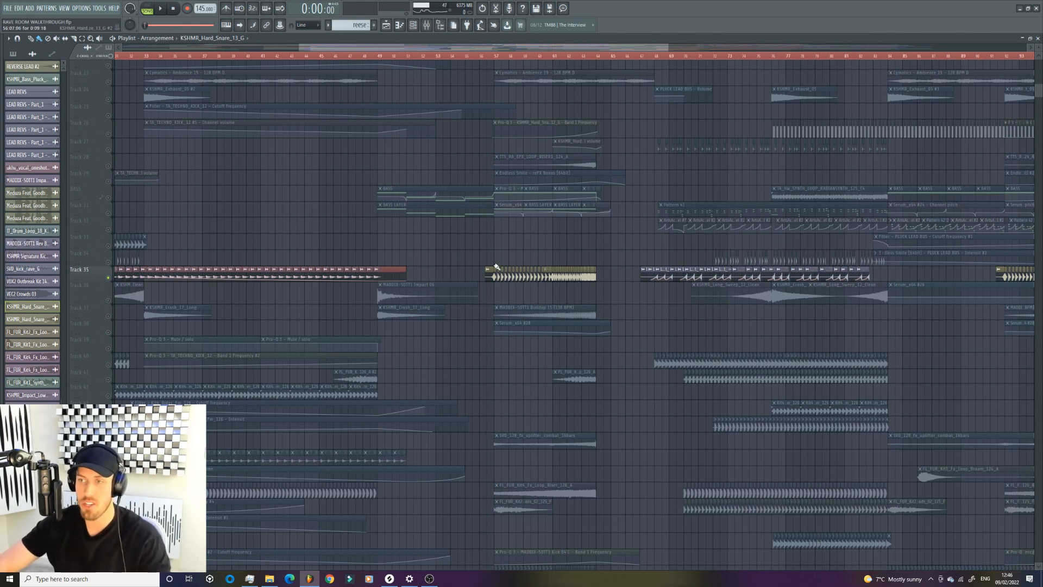
Step: Review the build-up layers around track 35 and restore all playlist tracks from solo
{"action": "scroll", "coordinate": [504, 265], "scroll_direction": "up", "scroll_amount": 5}
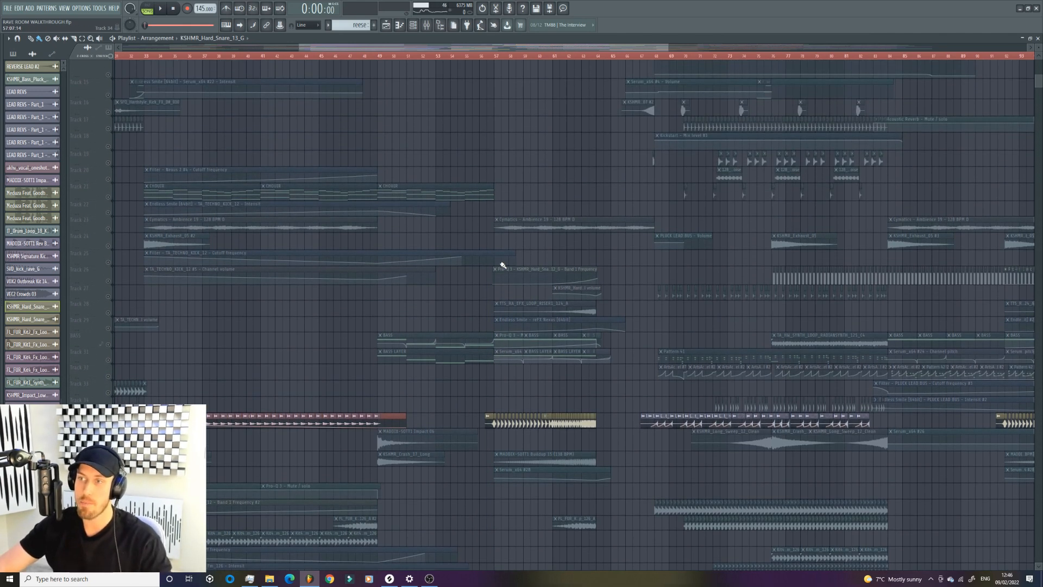
{"action": "scroll", "coordinate": [503, 264], "scroll_direction": "down", "scroll_amount": 4}
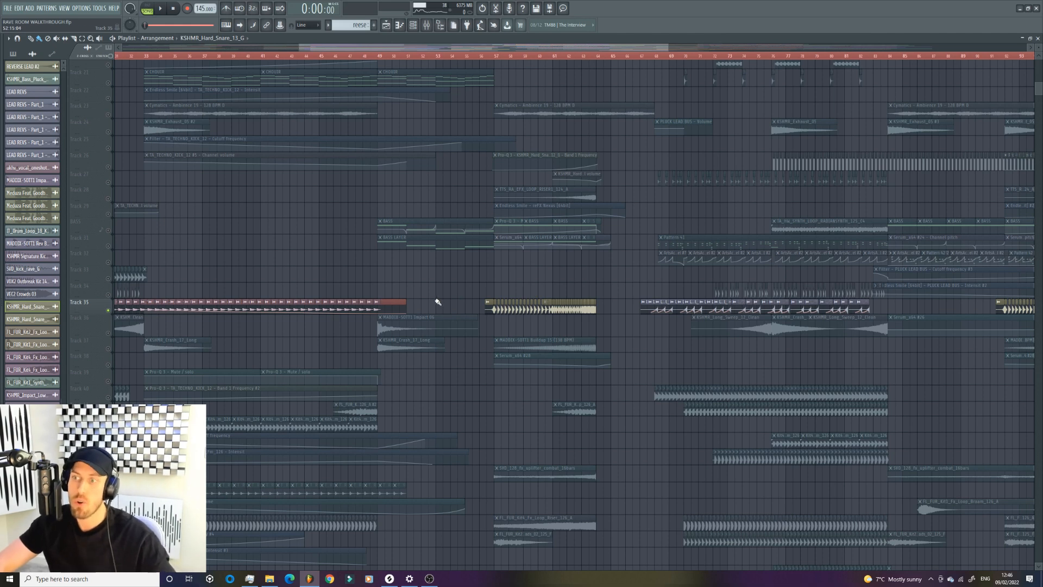
{"action": "scroll", "coordinate": [437, 301], "scroll_direction": "up", "scroll_amount": 5}
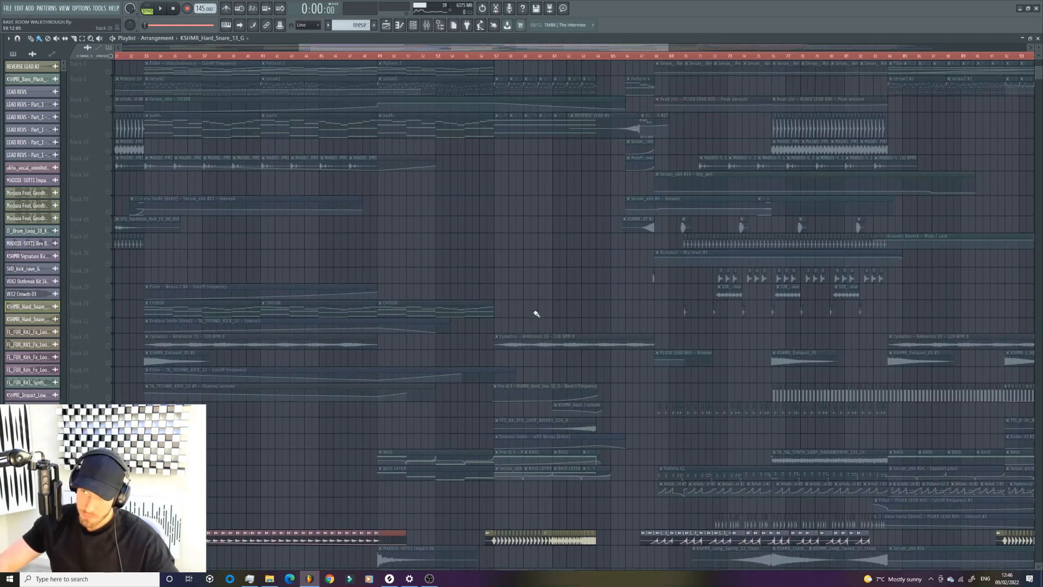
{"action": "scroll", "coordinate": [535, 310], "scroll_direction": "down", "scroll_amount": 3}
{"action": "right_click", "coordinate": [108, 230]}
{"action": "right_click", "coordinate": [109, 230]}
{"action": "scroll", "coordinate": [472, 239], "scroll_direction": "down", "scroll_amount": 5}
{"action": "scroll", "coordinate": [492, 254], "scroll_direction": "down", "scroll_amount": 3}
{"action": "scroll", "coordinate": [621, 172], "scroll_direction": "up", "scroll_amount": 4}
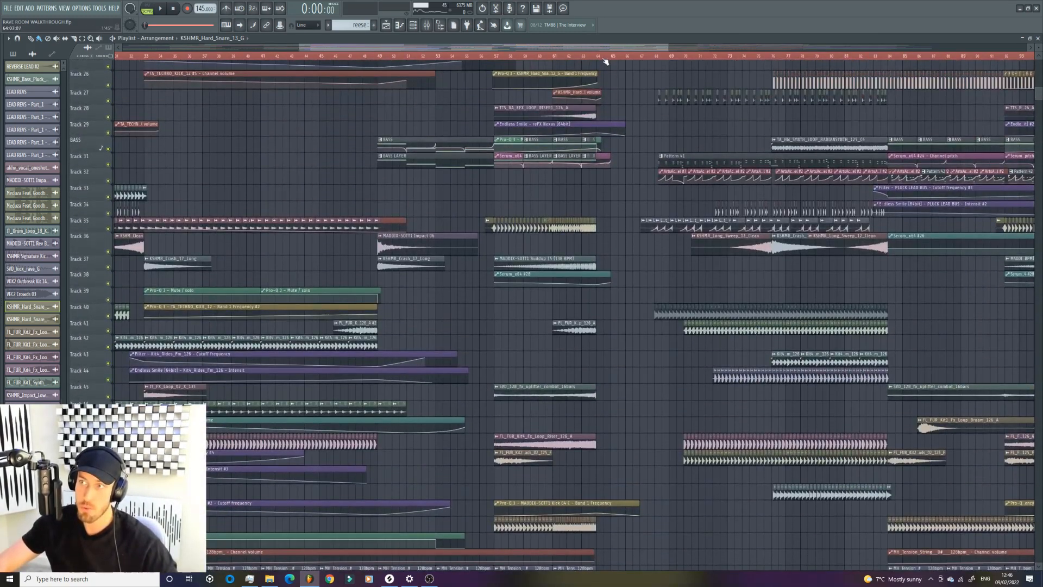
Step: Play the full arrangement from the end of the build-up around bar 64 and bring the top playlist tracks into view
{"action": "mouse_move", "coordinate": [602, 57]}
{"action": "left_mouse_down"}
{"action": "mouse_move", "coordinate": [627, 74]}
{"action": "mouse_move", "coordinate": [671, 50]}
{"action": "mouse_move", "coordinate": [622, 85]}
{"action": "left_mouse_up"}
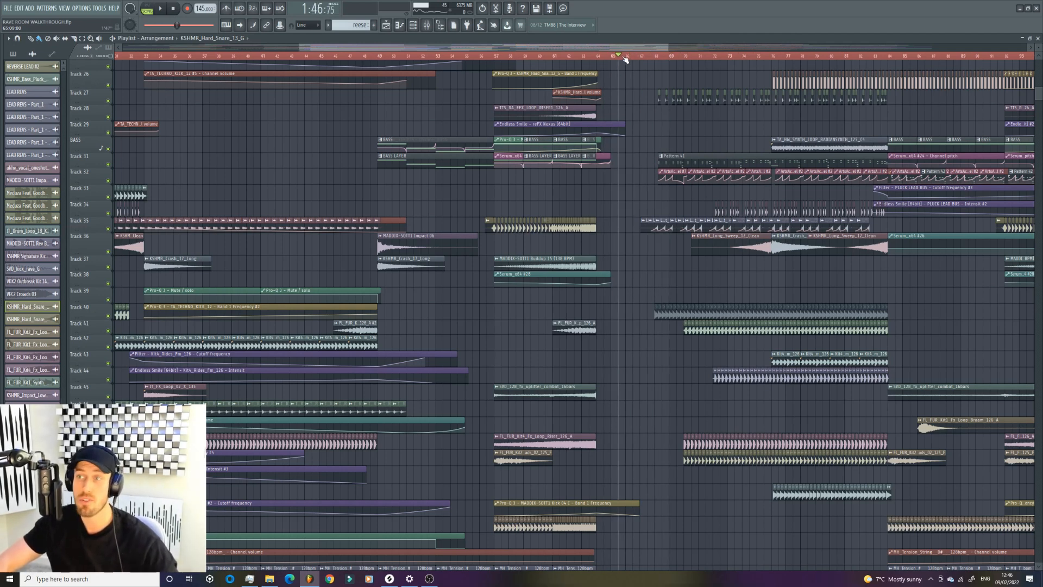
{"action": "scroll", "coordinate": [584, 237], "scroll_direction": "down", "scroll_amount": 5}
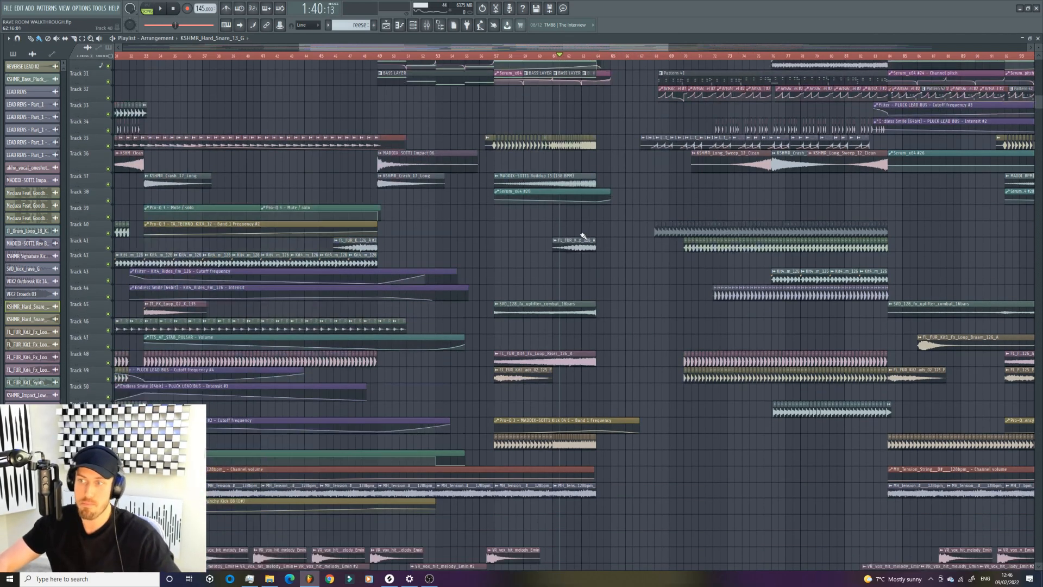
{"action": "scroll", "coordinate": [585, 234], "scroll_direction": "up", "scroll_amount": 5}
{"action": "scroll", "coordinate": [585, 231], "scroll_direction": "up", "scroll_amount": 2}
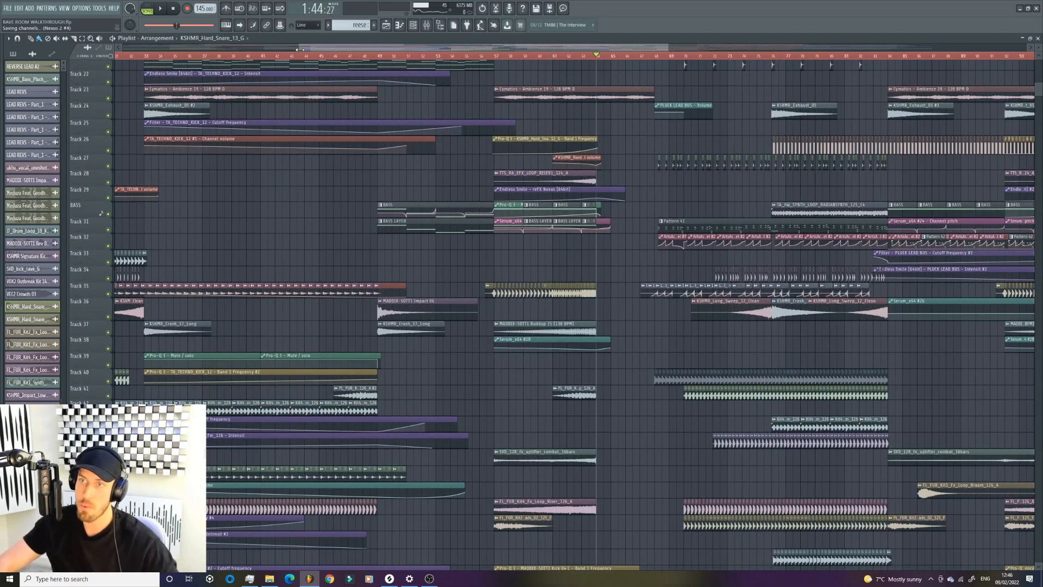
{"action": "left_click_drag", "start_coordinate": [468, 79], "coordinate": [445, 56]}
{"action": "scroll", "coordinate": [382, 278], "scroll_direction": "up", "scroll_amount": 2}
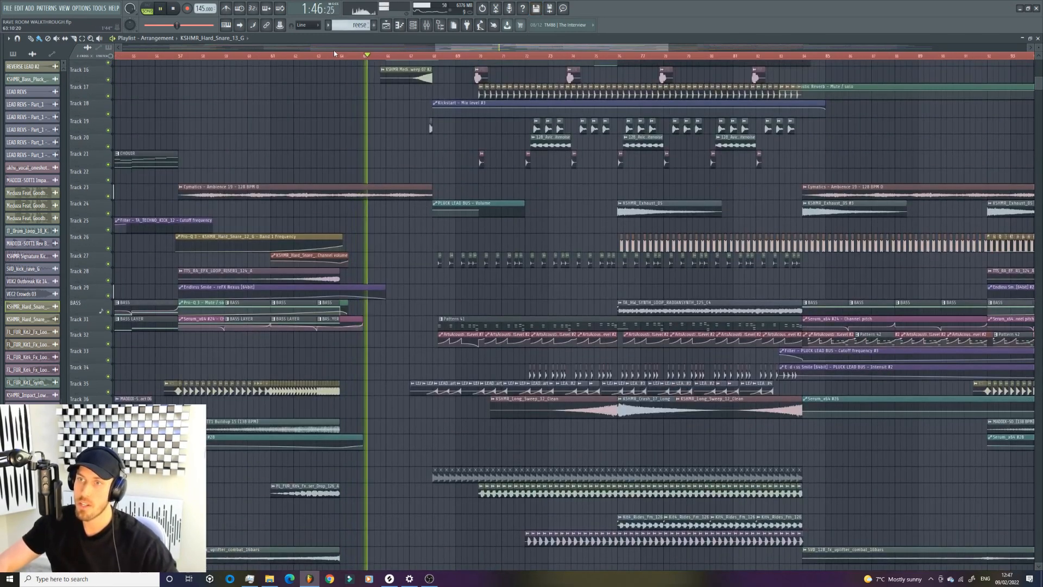
{"action": "scroll", "coordinate": [394, 229], "scroll_direction": "up", "scroll_amount": 6}
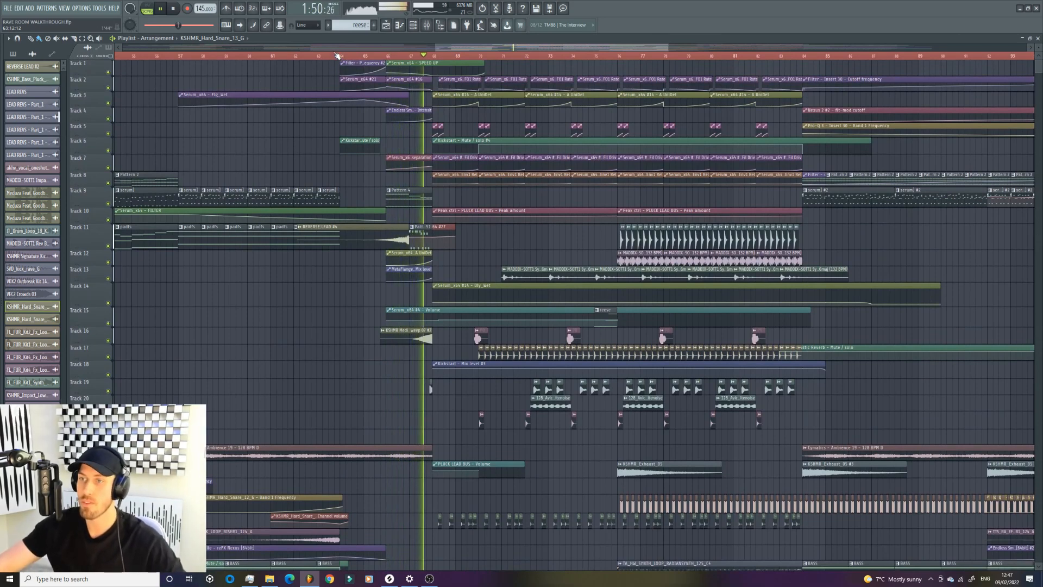
Step: Replay the full mix from just before bar 64, check the lower tracks around the gap and stop playback
{"action": "left_click", "coordinate": [332, 55]}
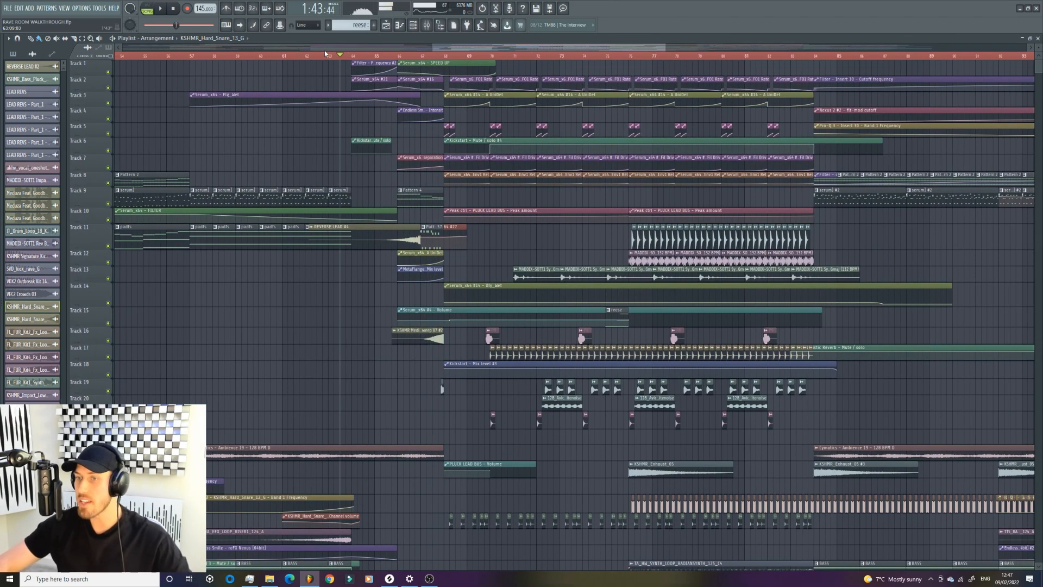
{"action": "key", "text": "space"}
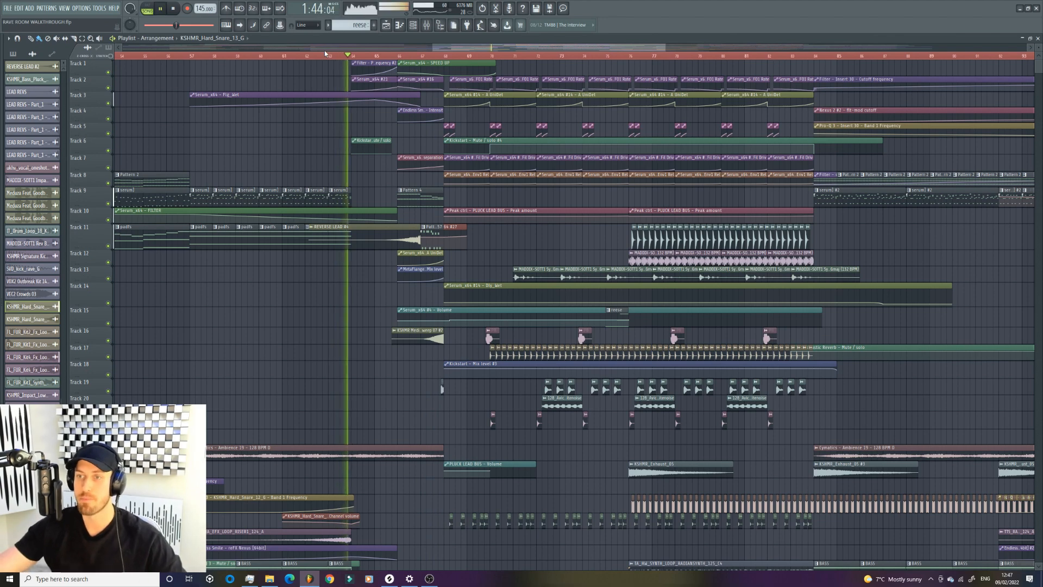
{"action": "scroll", "coordinate": [360, 377], "scroll_direction": "down", "scroll_amount": 12}
{"action": "key", "text": "space"}
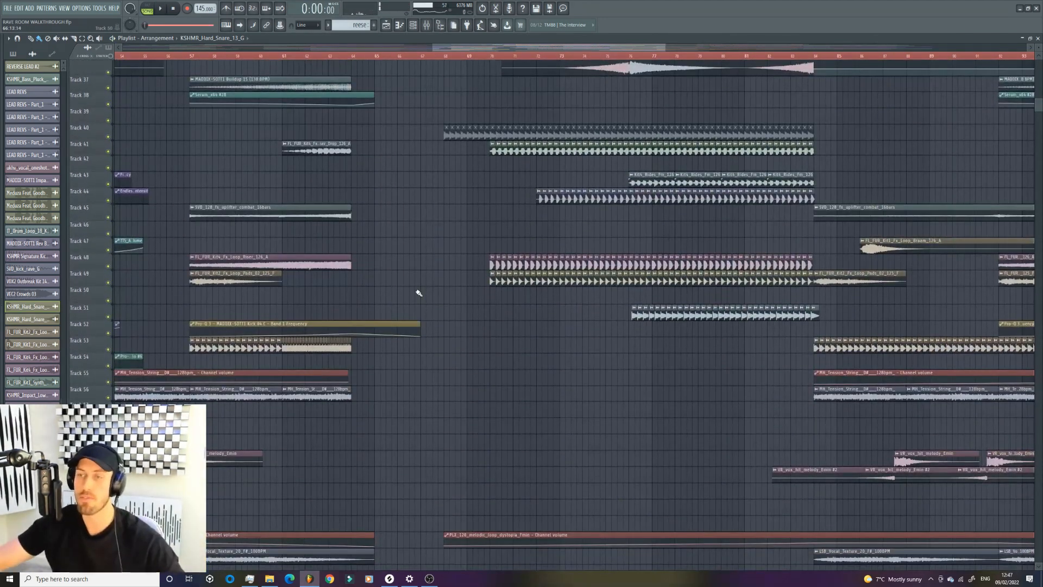
Step: Play the arrangement from bar 66 through the short lead-in into the drop, and stop playback
{"action": "scroll", "coordinate": [418, 293], "scroll_direction": "up", "scroll_amount": 12}
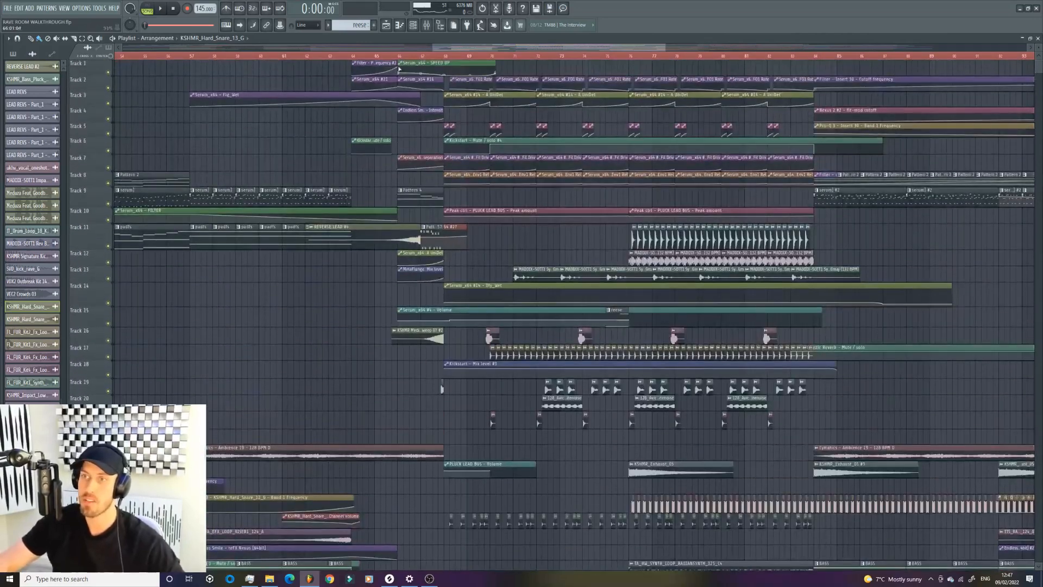
{"action": "left_click", "coordinate": [399, 57]}
{"action": "key", "text": "space"}
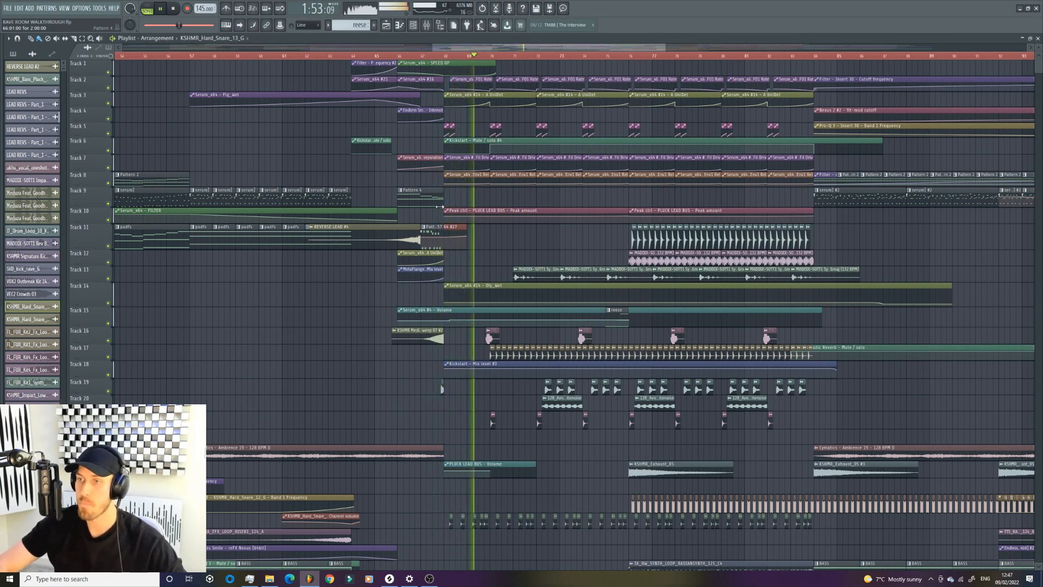
{"action": "key", "text": "space"}
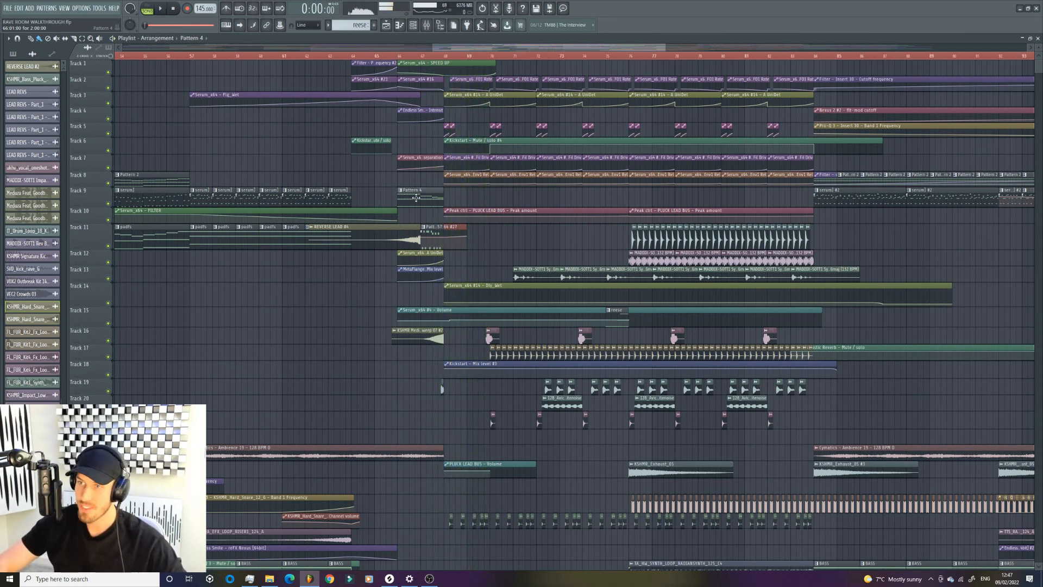
Step: Open the Pattern 4 clip on track 9 and show the oldschoolvocal channel's sample settings
{"action": "double_click", "coordinate": [416, 198]}
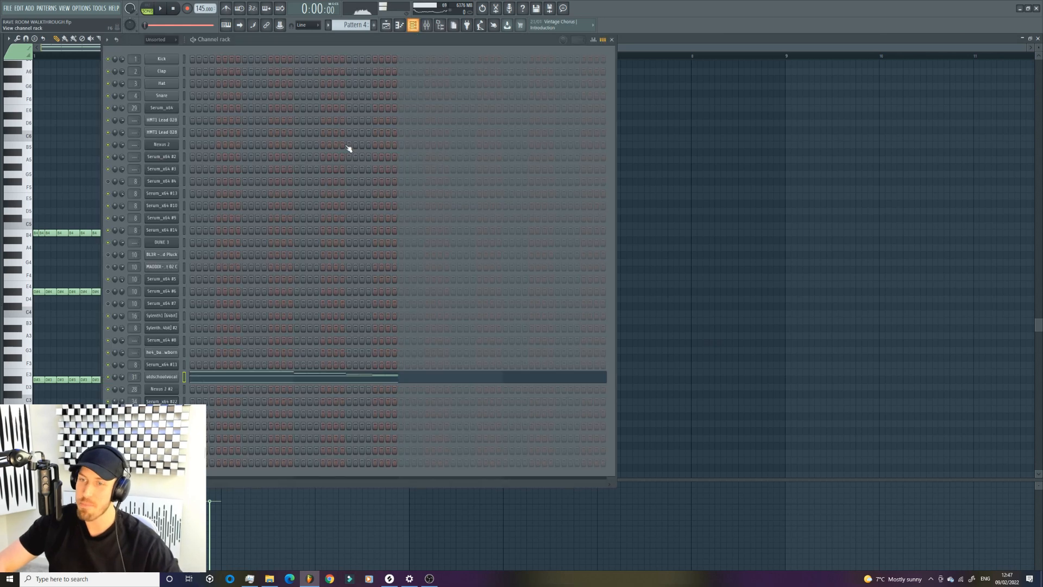
{"action": "left_click", "coordinate": [173, 377]}
{"action": "left_click", "coordinate": [60, 133]}
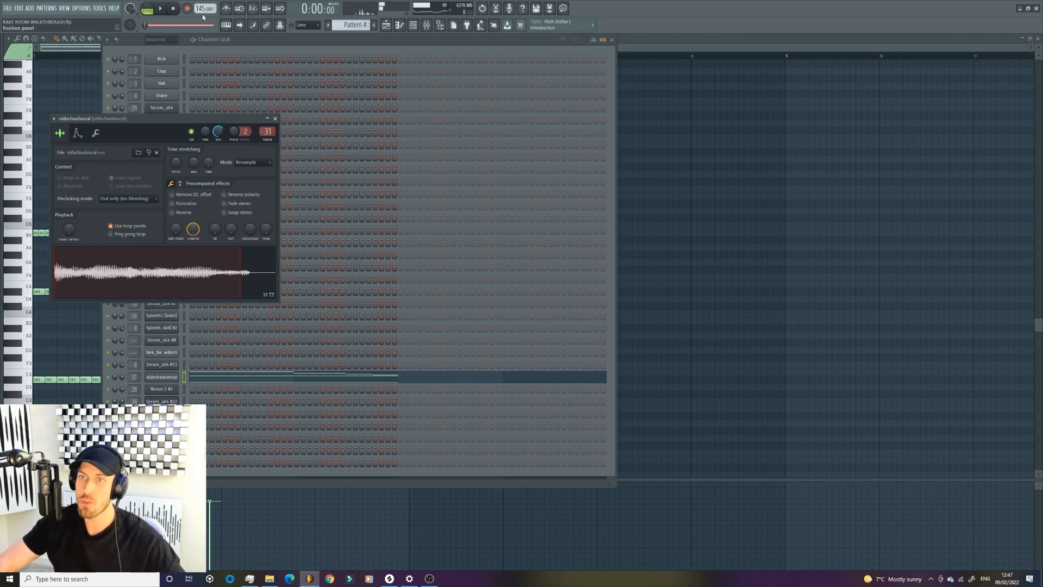
Step: Switch playback to pattern mode and play Pattern 4's oldschoolvocal notes in the piano roll
{"action": "left_click", "coordinate": [151, 6]}
{"action": "key", "text": "space"}
{"action": "left_click", "coordinate": [93, 53]}
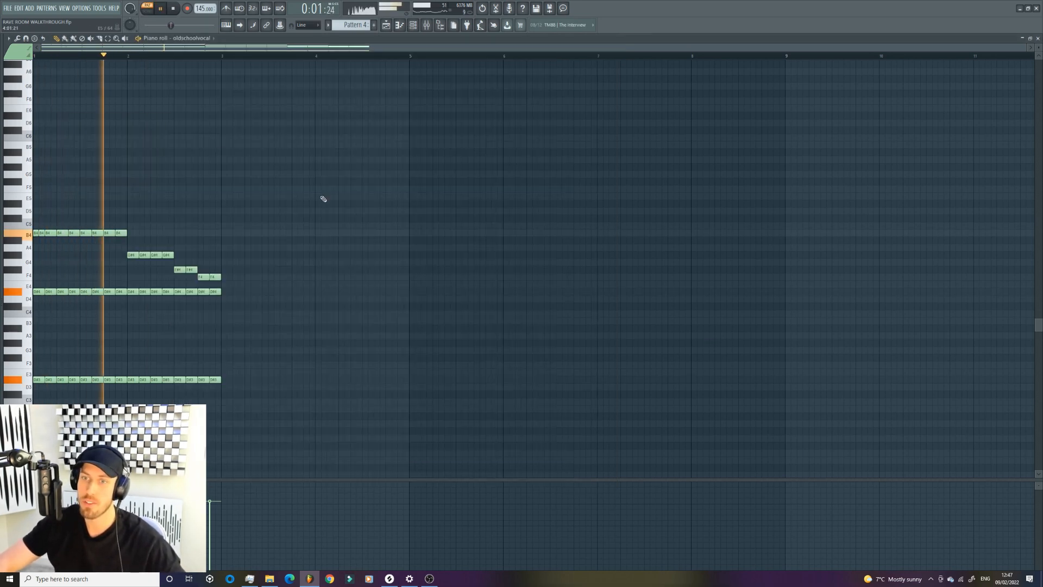
Step: Show the oldschoolvocal mixer track, stop playback and open its Gross Beat effect
{"action": "key", "text": "F9"}
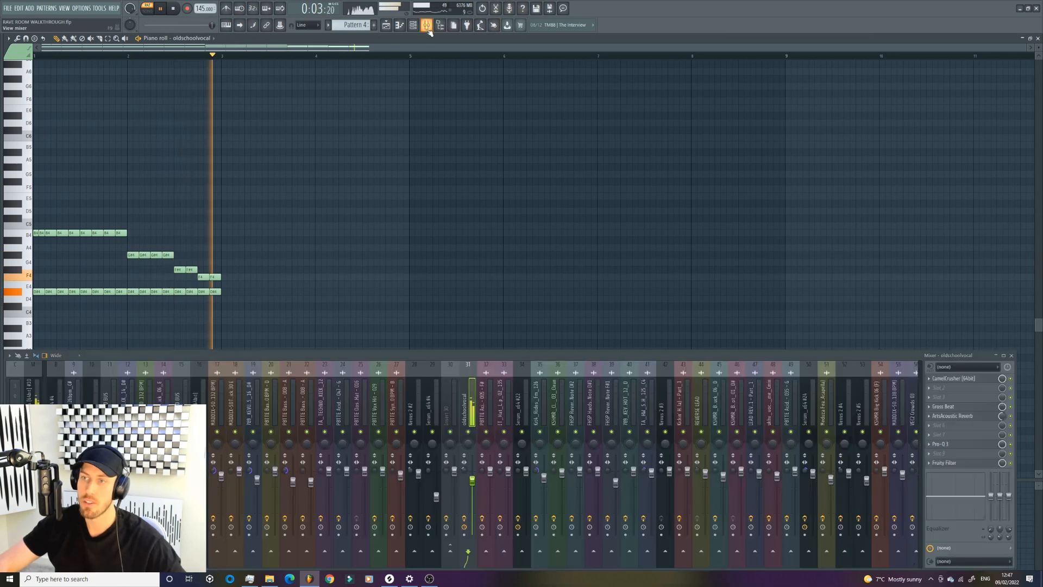
{"action": "key", "text": "space"}
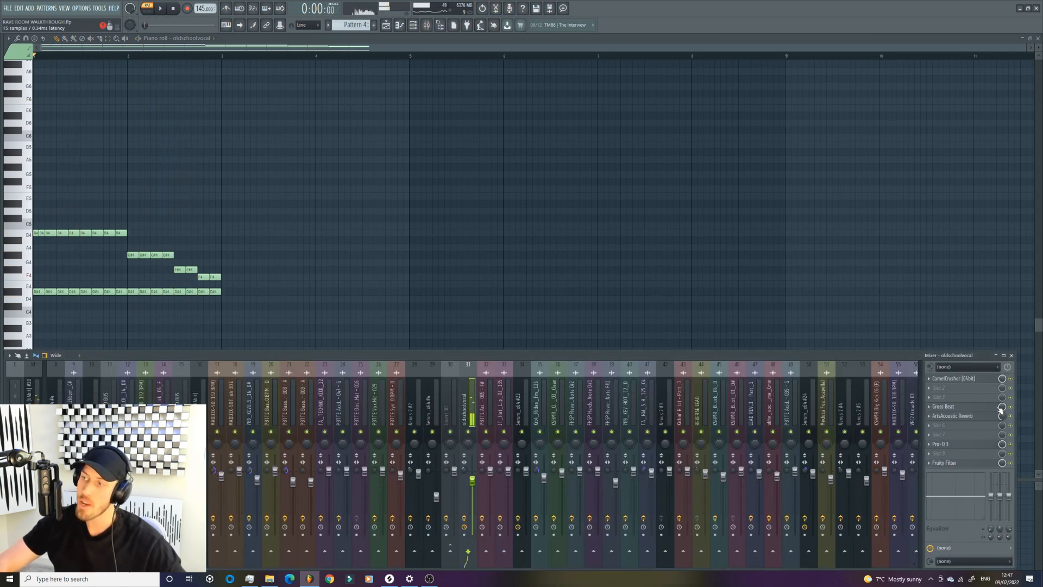
{"action": "left_click", "coordinate": [948, 406]}
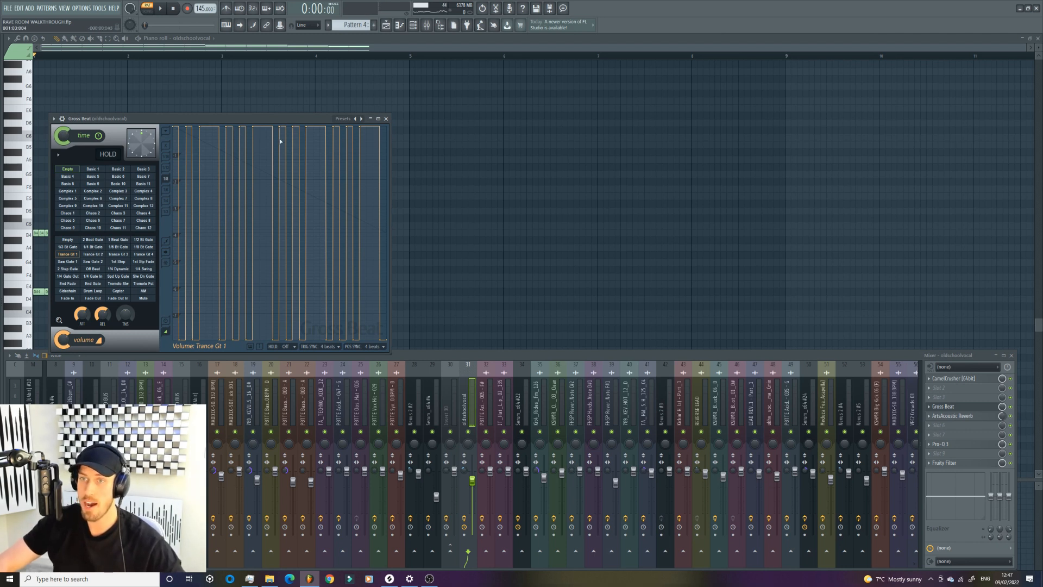
Step: Play Pattern 4's vocal with the Gross Beat effect, return to the playlist's pre-drop section and stop playback
{"action": "key", "text": "space"}
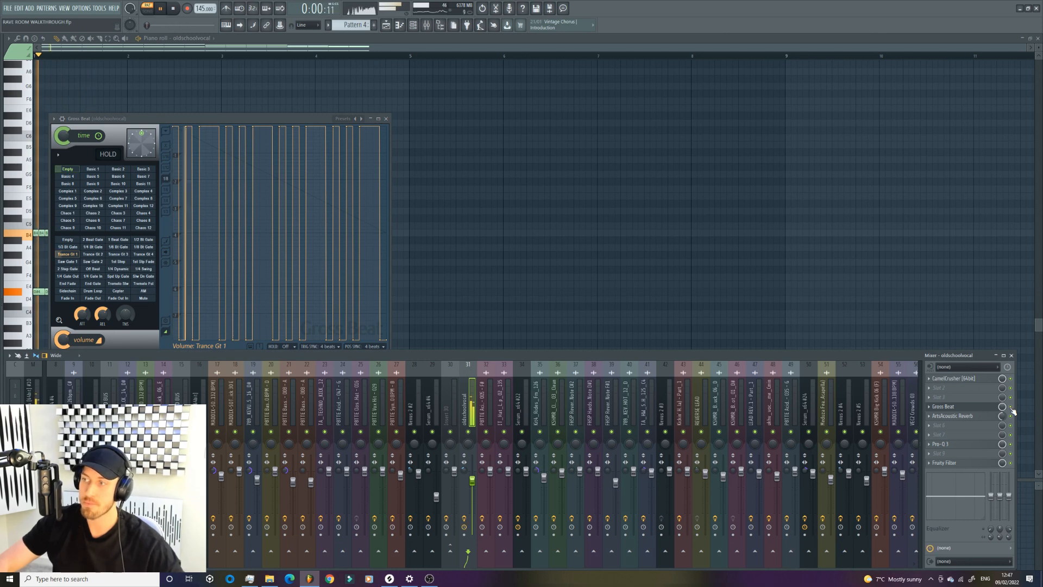
{"action": "left_click", "coordinate": [386, 24]}
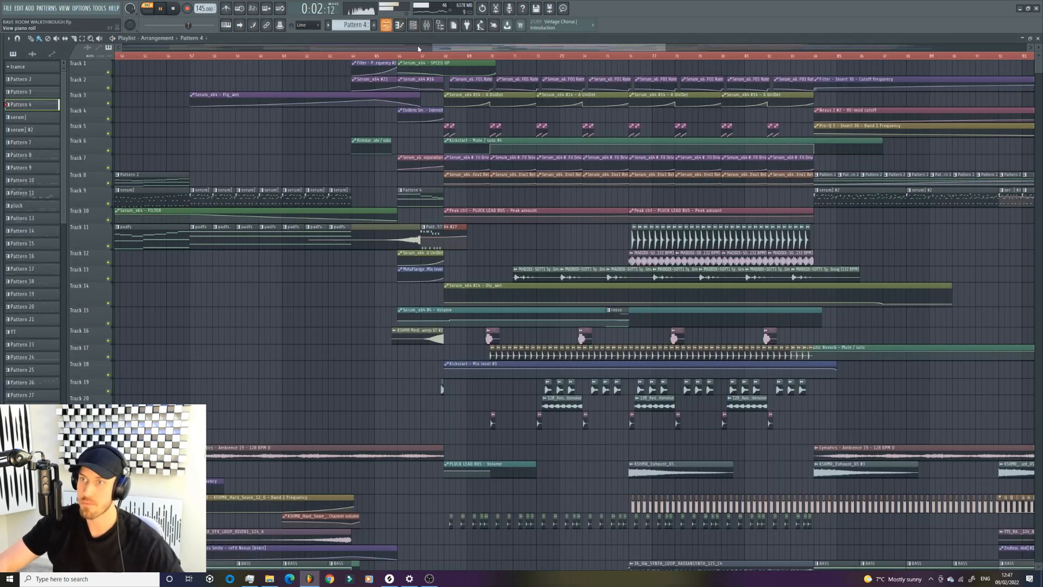
{"action": "left_click_drag", "start_coordinate": [432, 49], "coordinate": [508, 56]}
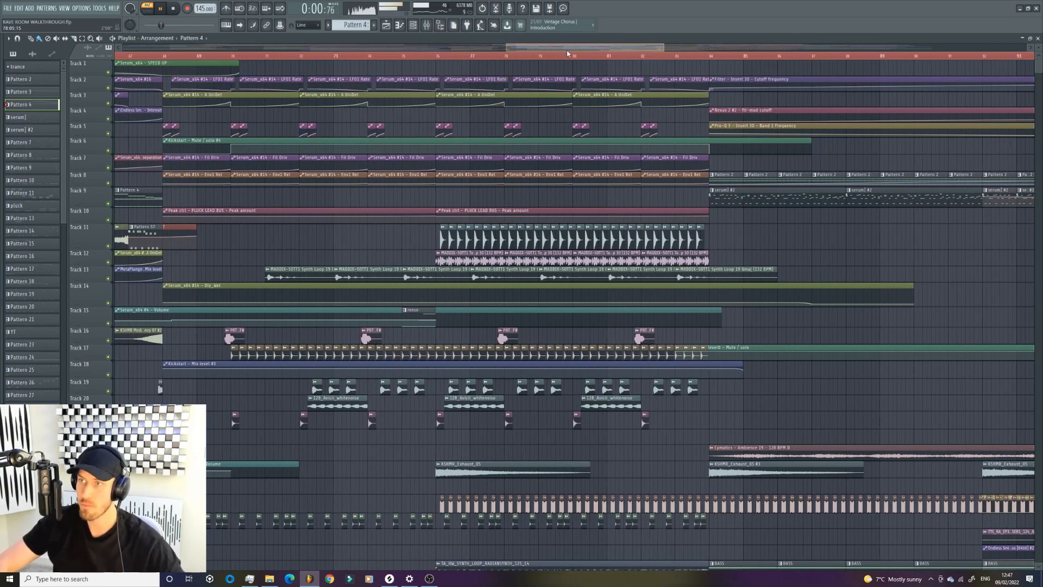
{"action": "left_click_drag", "start_coordinate": [573, 50], "coordinate": [560, 51]}
{"action": "key", "text": "space"}
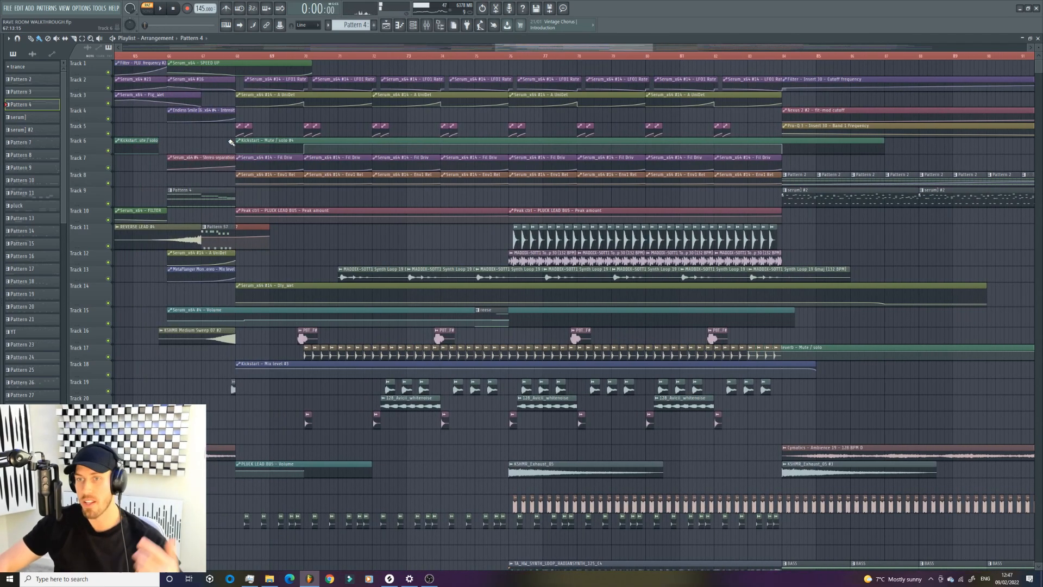
Step: Open Pattern 57's Serum_x64 #14 notes in the piano roll and play them in pattern mode
{"action": "left_click_drag", "start_coordinate": [651, 47], "coordinate": [577, 48]}
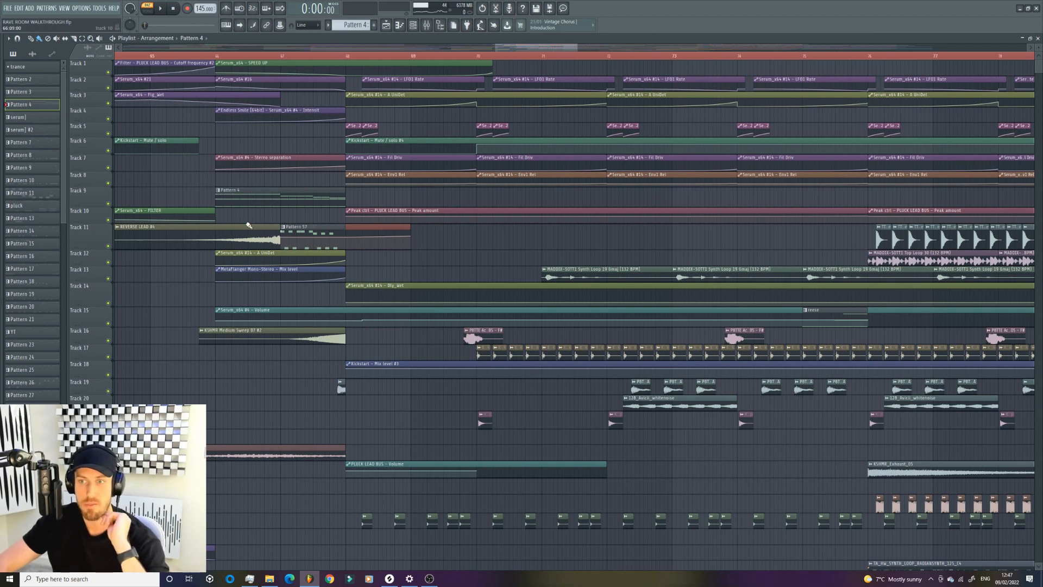
{"action": "left_click", "coordinate": [217, 56]}
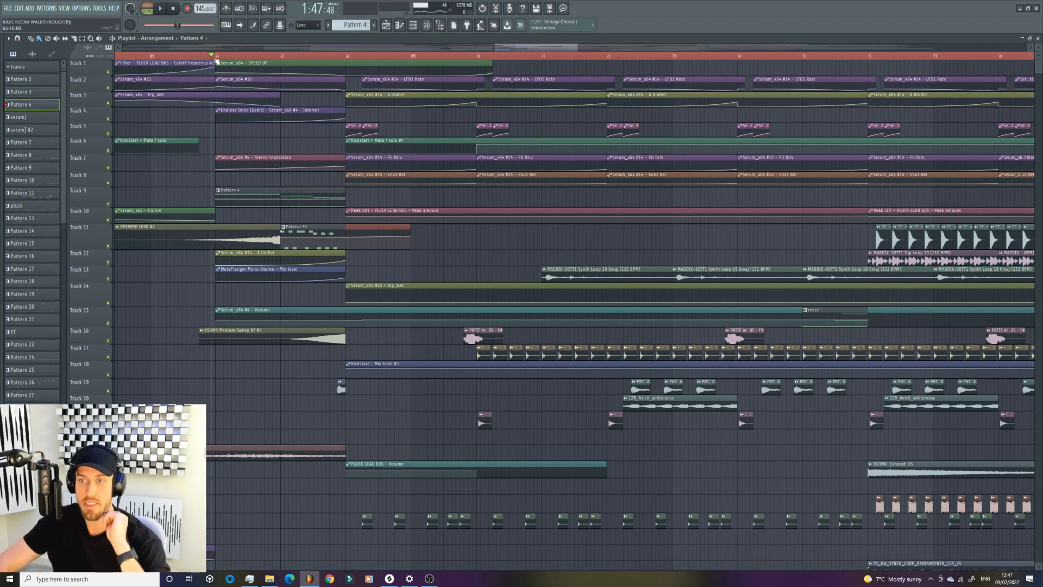
{"action": "key", "text": "F7"}
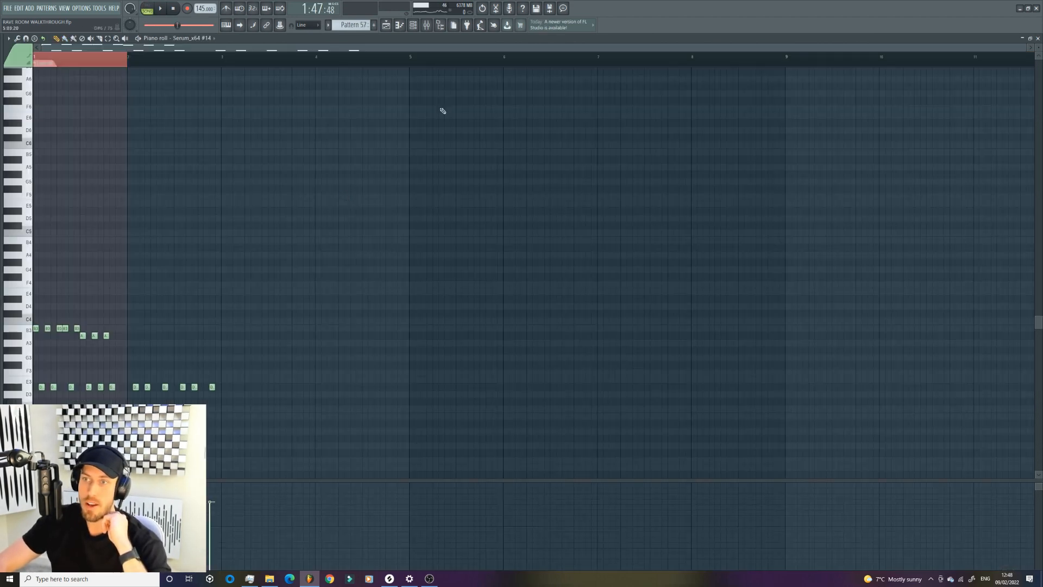
{"action": "key", "text": "l"}
{"action": "key", "text": "space"}
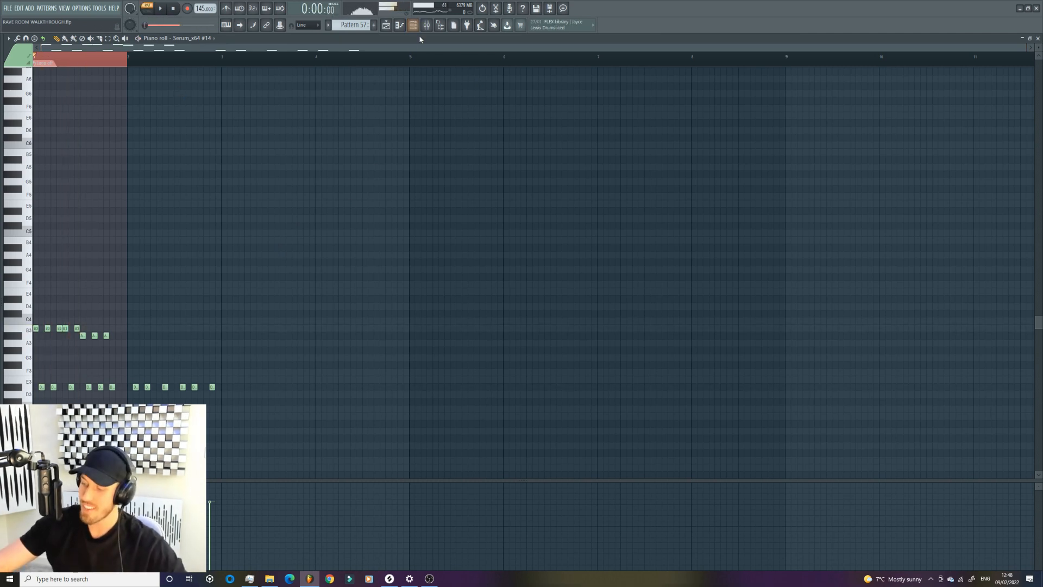
{"action": "left_click", "coordinate": [387, 28]}
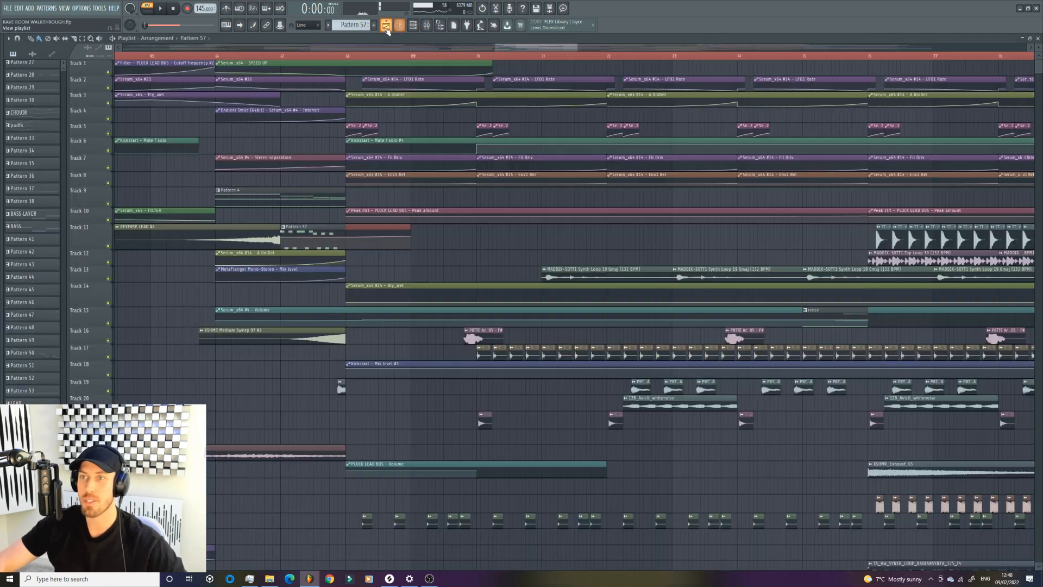
Step: Play the arrangement's lead-in from bar 67 and mute track 9 to isolate the Serum pattern
{"action": "left_click", "coordinate": [280, 56]}
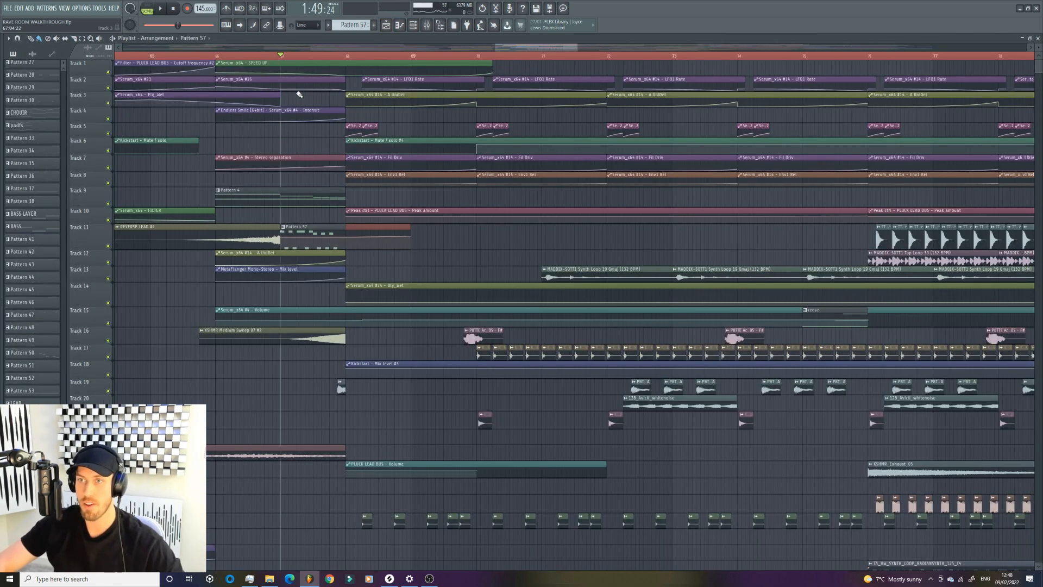
{"action": "key", "text": "space"}
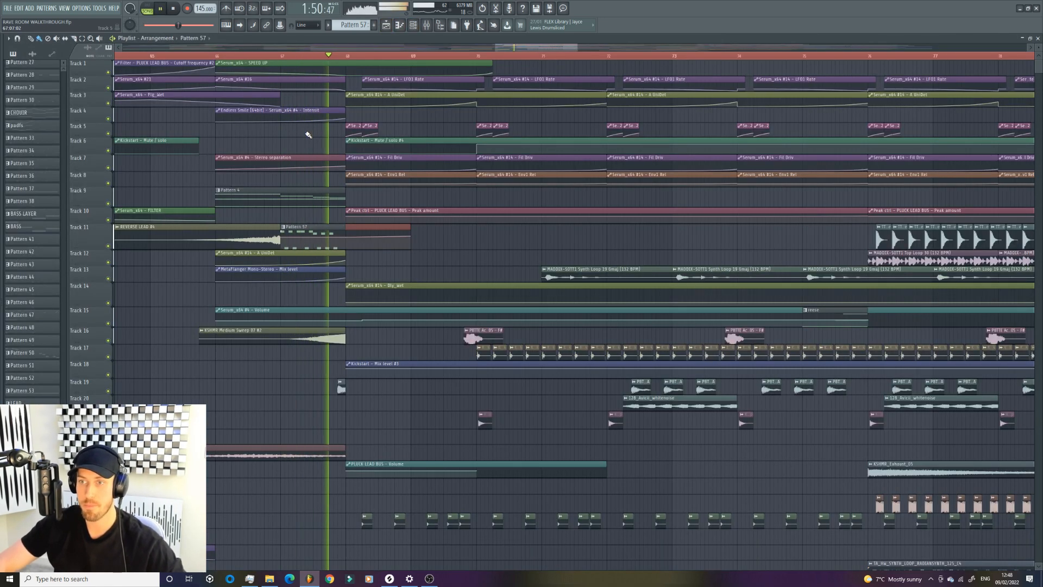
{"action": "key", "text": "space"}
{"action": "left_click", "coordinate": [109, 193]}
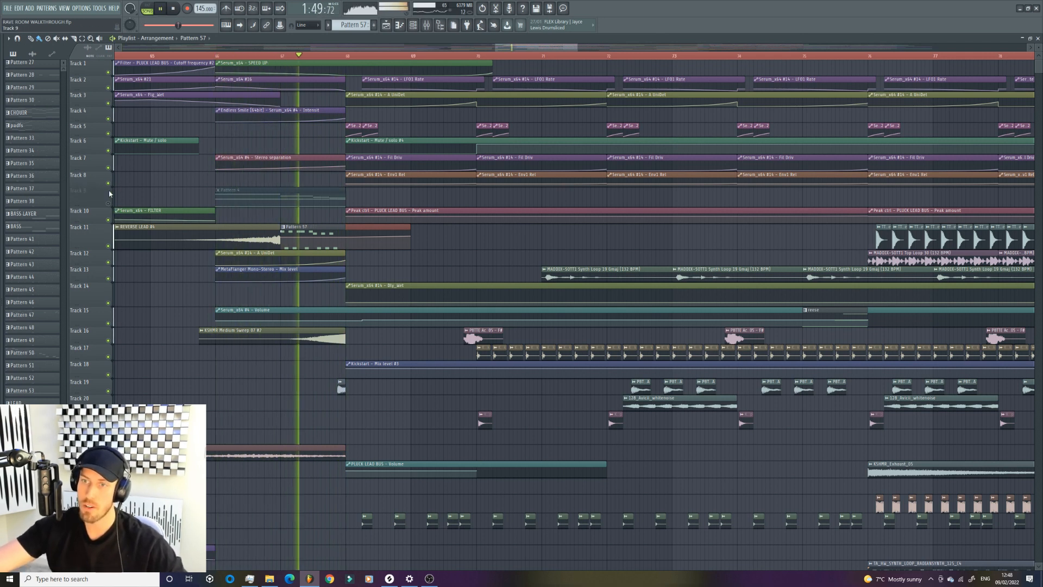
{"action": "key", "text": "space"}
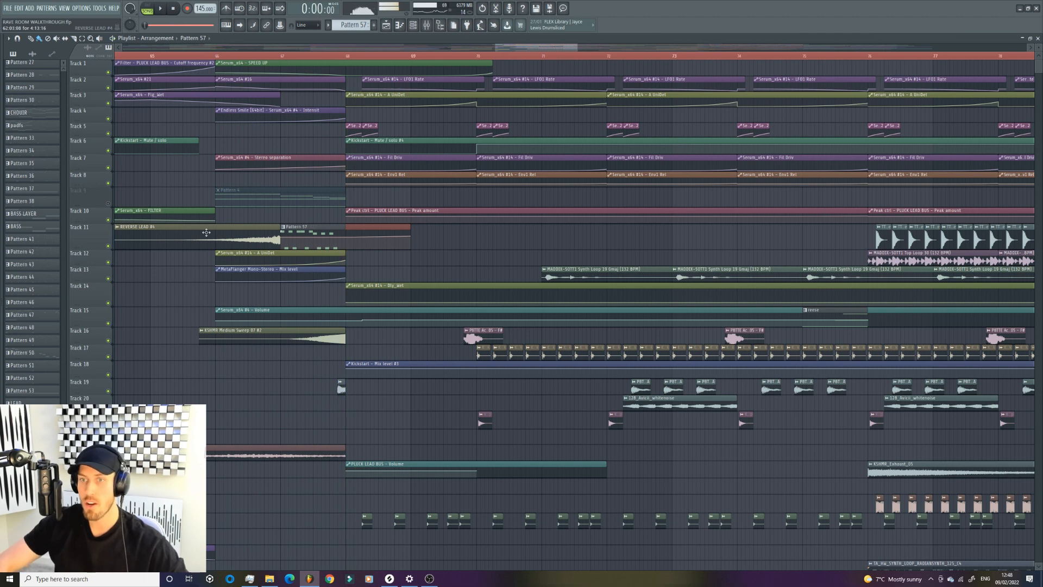
Step: Replay the lead-in into the drop and mute the sweep on track 16
{"action": "key", "text": "space"}
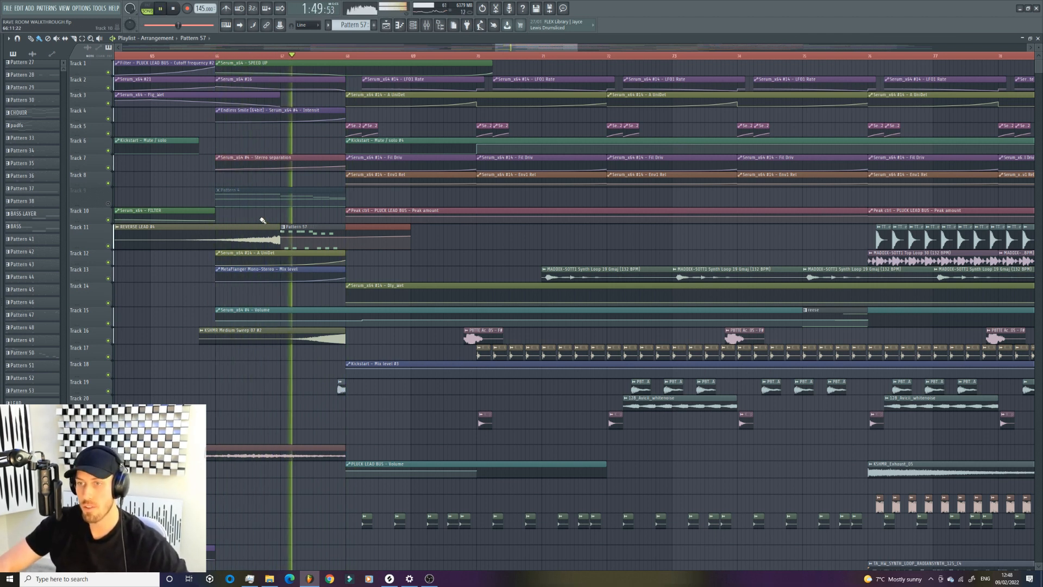
{"action": "left_click", "coordinate": [108, 341]}
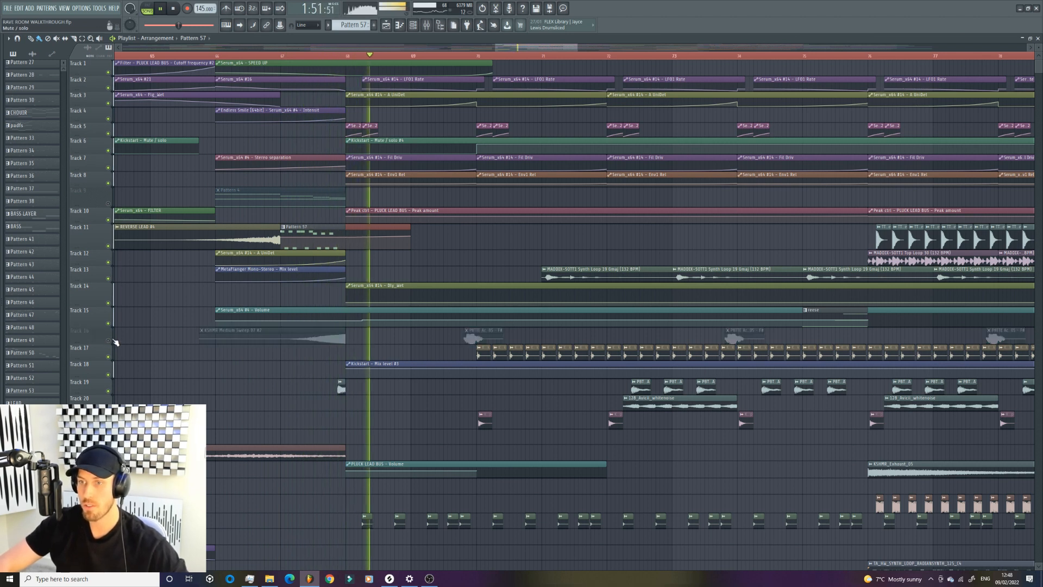
{"action": "key", "text": "space"}
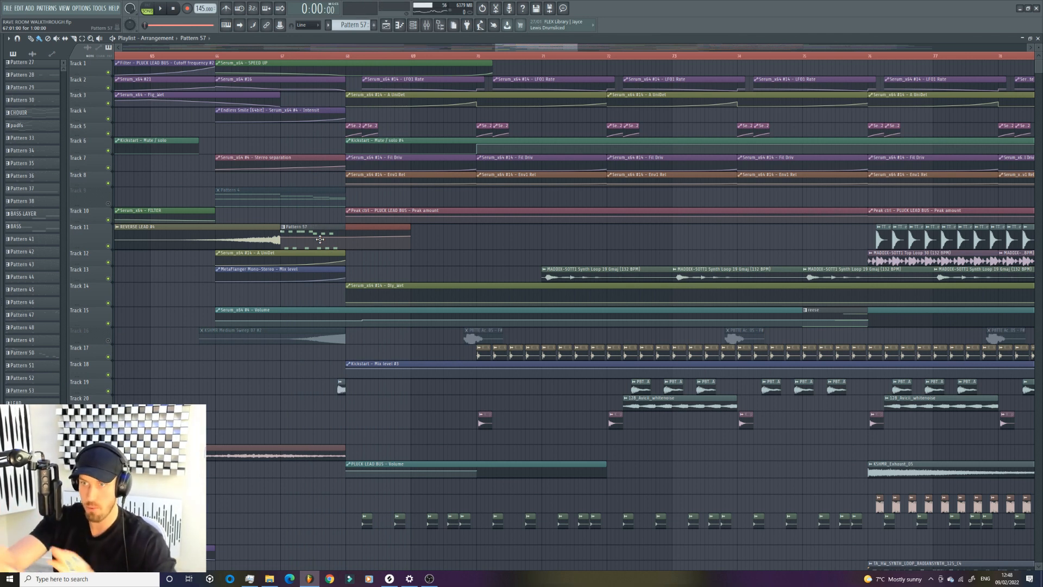
Step: Play the second lead-in from bar 99 and show its clips close up in the playlist
{"action": "left_click_drag", "start_coordinate": [577, 48], "coordinate": [900, 48]}
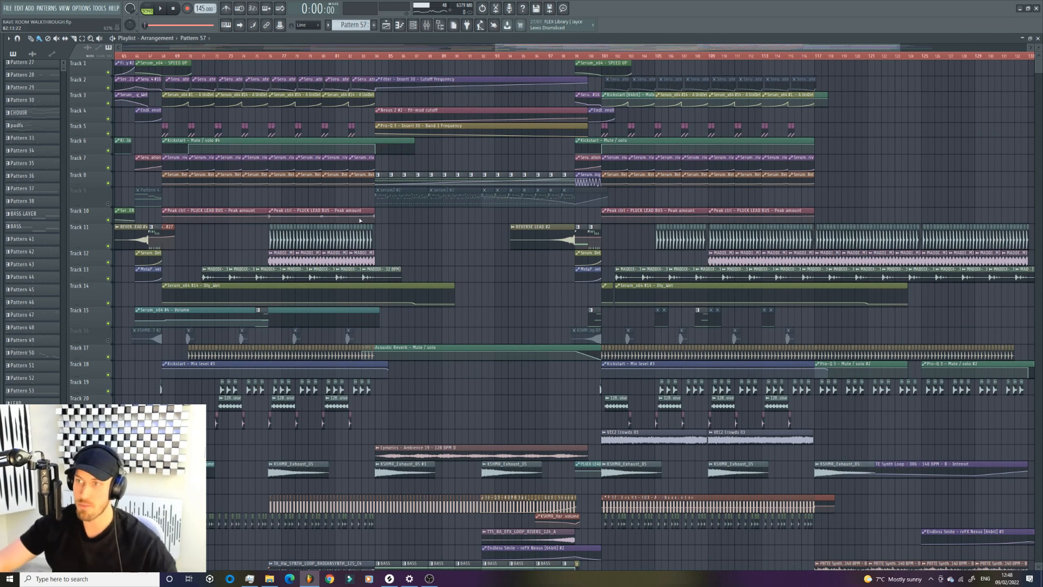
{"action": "left_click_drag", "start_coordinate": [570, 47], "coordinate": [608, 48]}
{"action": "left_click", "coordinate": [489, 56]}
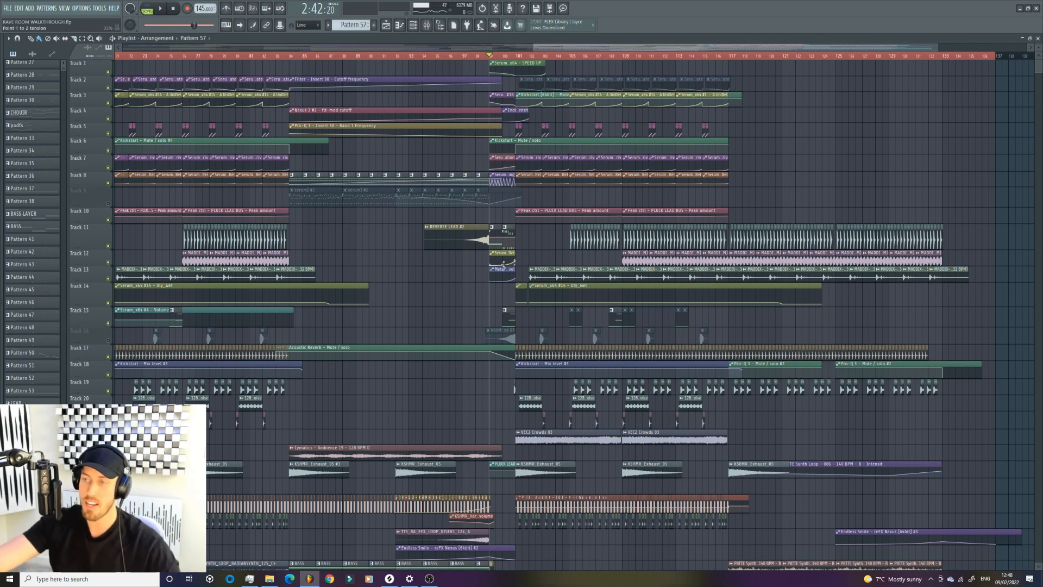
{"action": "key", "text": "space"}
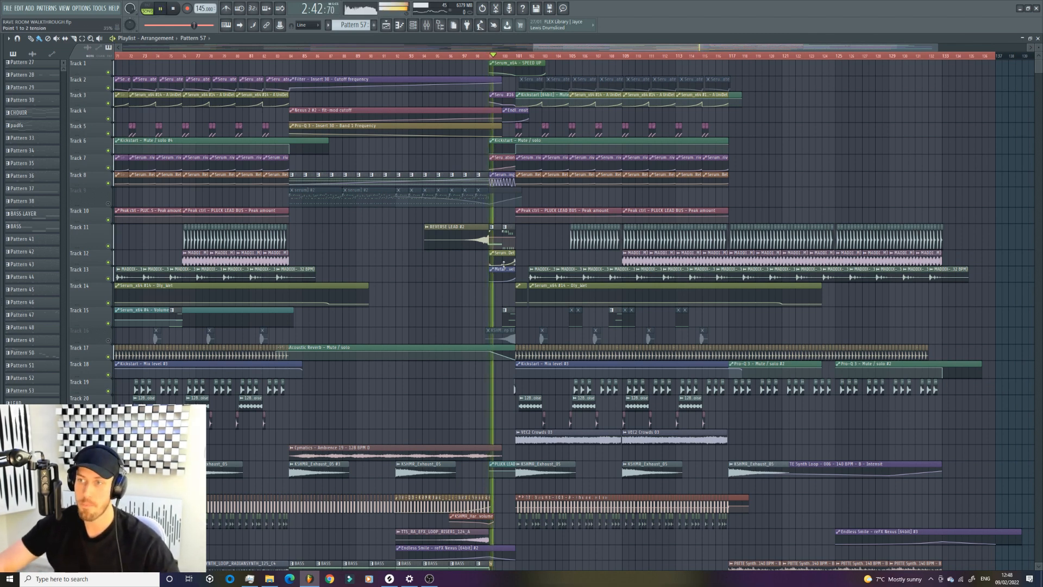
{"action": "left_click_drag", "start_coordinate": [534, 46], "coordinate": [692, 47]}
{"action": "left_click_drag", "start_coordinate": [937, 48], "coordinate": [756, 70]}
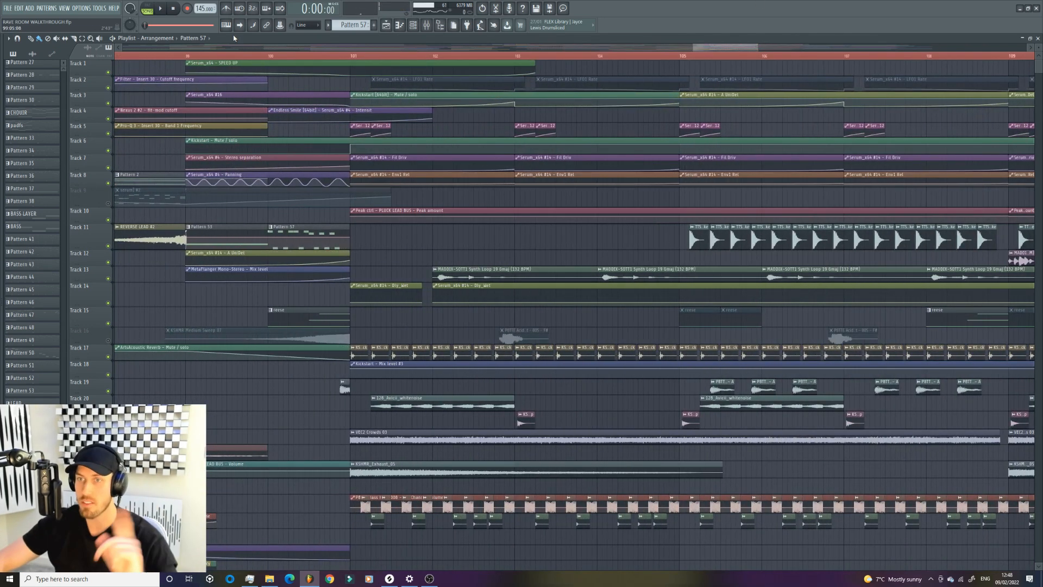
Step: Open Pattern 53 on track 11, show its Serum_x64 #14 synth and play the pattern from bar 99
{"action": "left_click", "coordinate": [186, 57]}
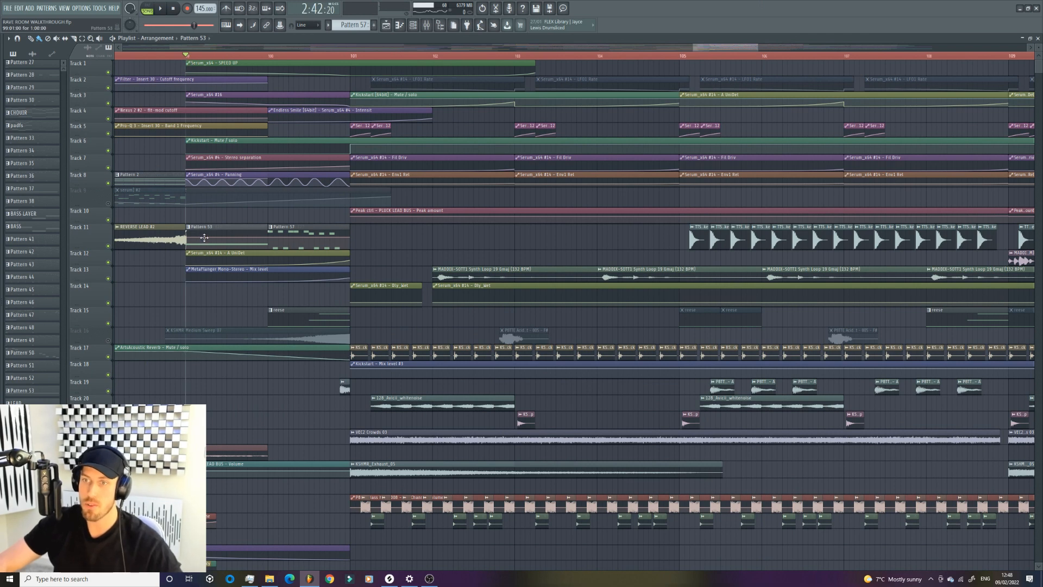
{"action": "double_click", "coordinate": [222, 238]}
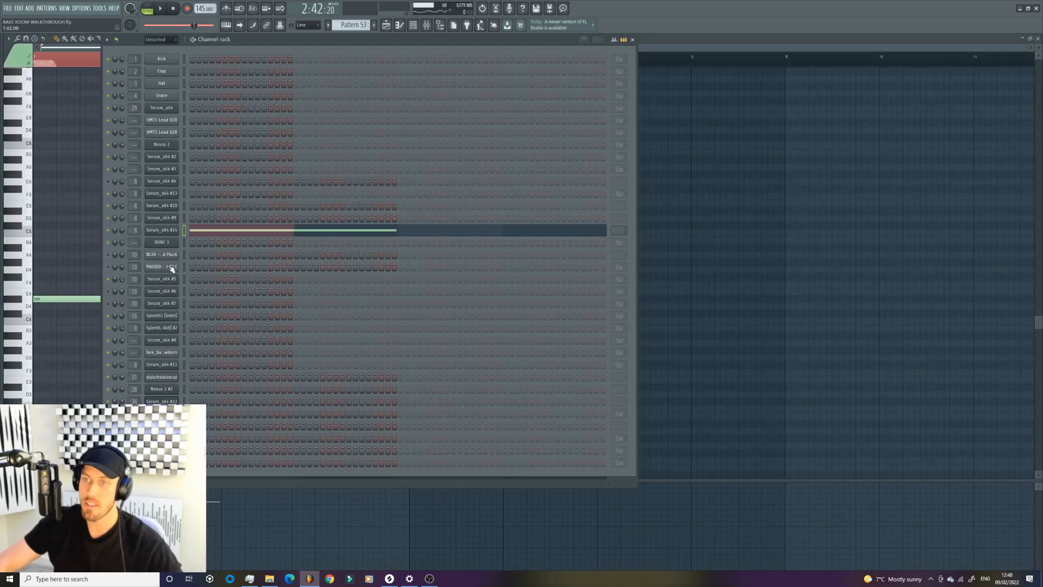
{"action": "left_click", "coordinate": [158, 230]}
{"action": "key", "text": "space"}
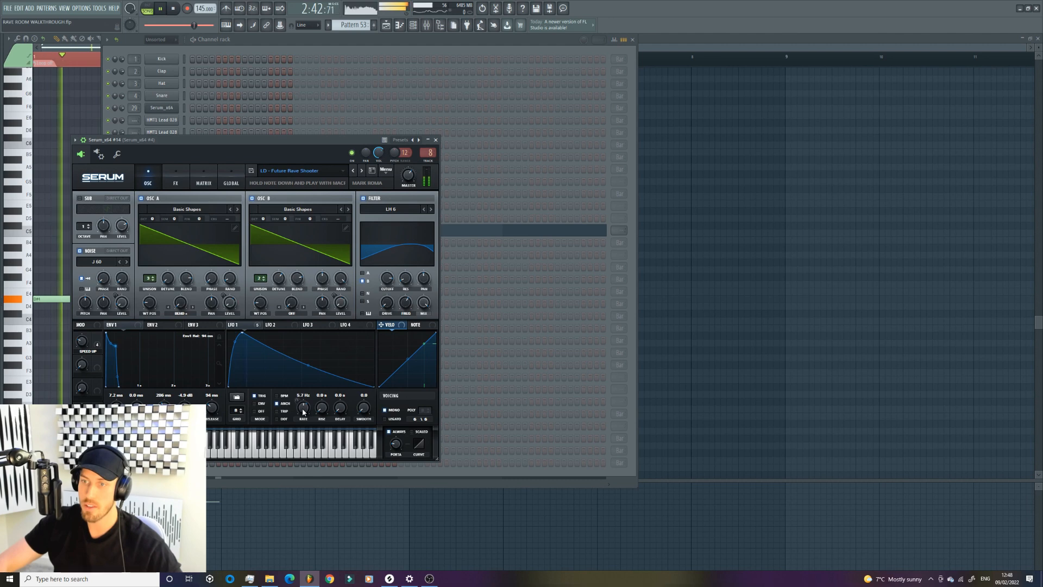
{"action": "key", "text": "space"}
{"action": "left_click", "coordinate": [386, 25]}
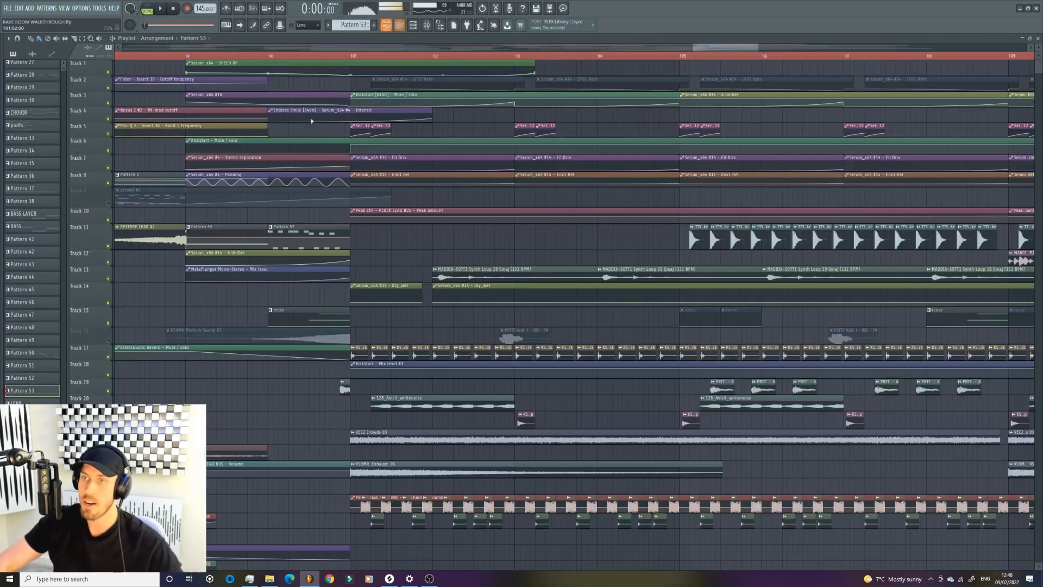
Step: Show the curve type options, including Wave, for the last point of track 8's Serum_x64 #4 Panning automation
{"action": "left_click", "coordinate": [270, 57]}
{"action": "left_click", "coordinate": [292, 178]}
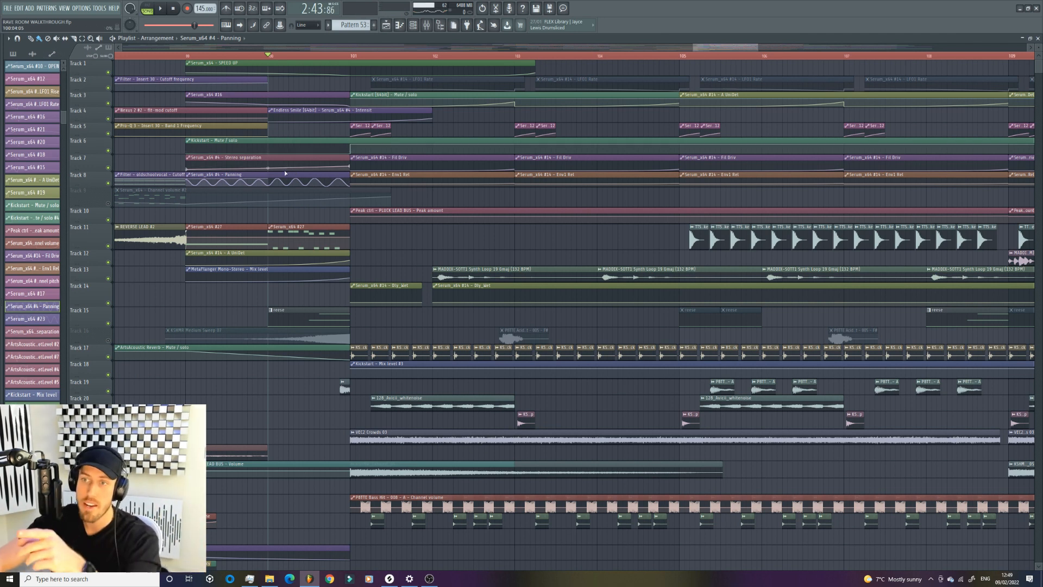
{"action": "right_click", "coordinate": [350, 183]}
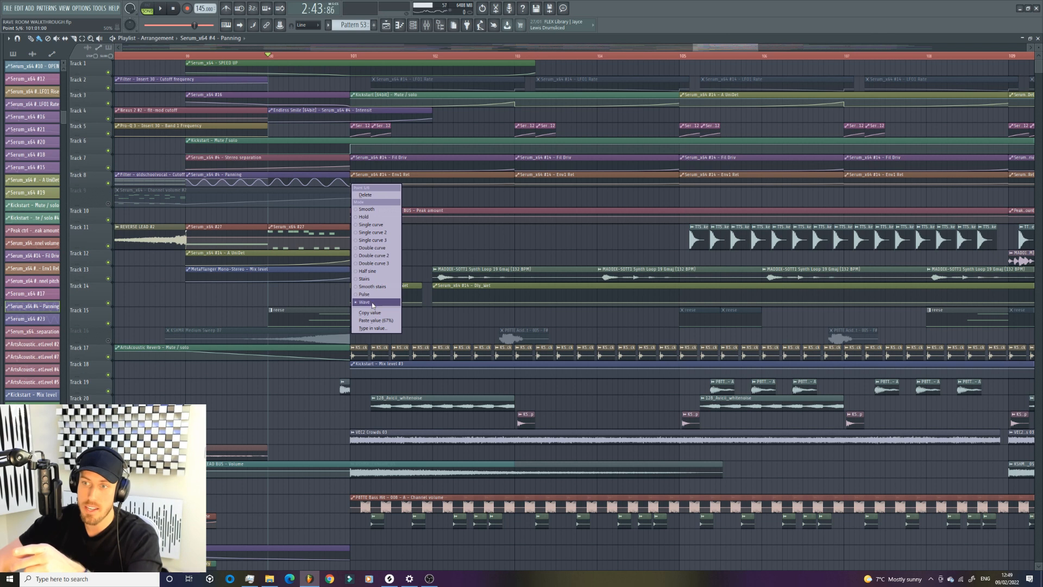
{"action": "left_click", "coordinate": [389, 171]}
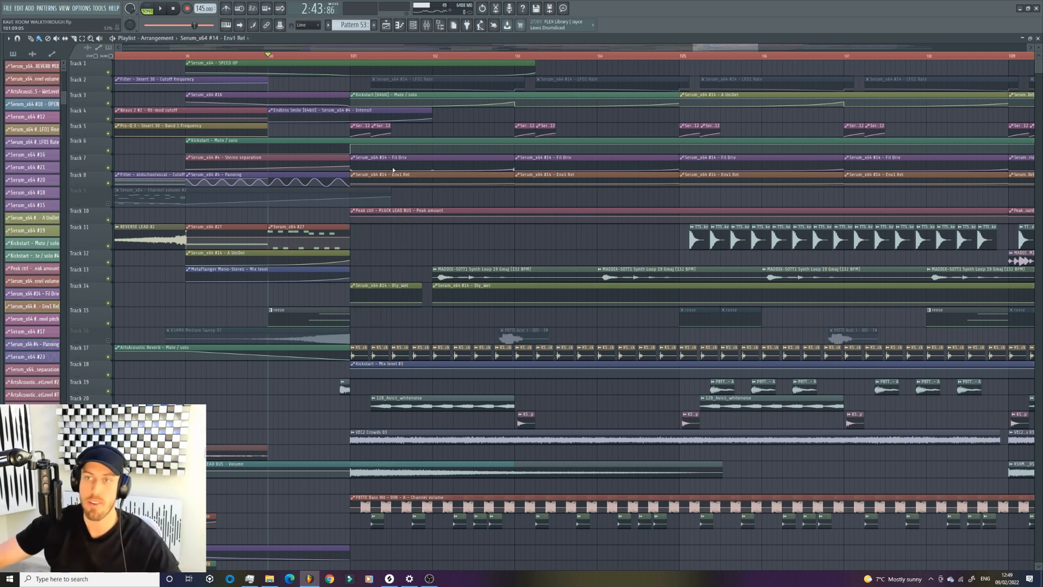
Step: Play the second lead-in from bar 99, and replay it starting just before that bar
{"action": "left_click", "coordinate": [188, 57]}
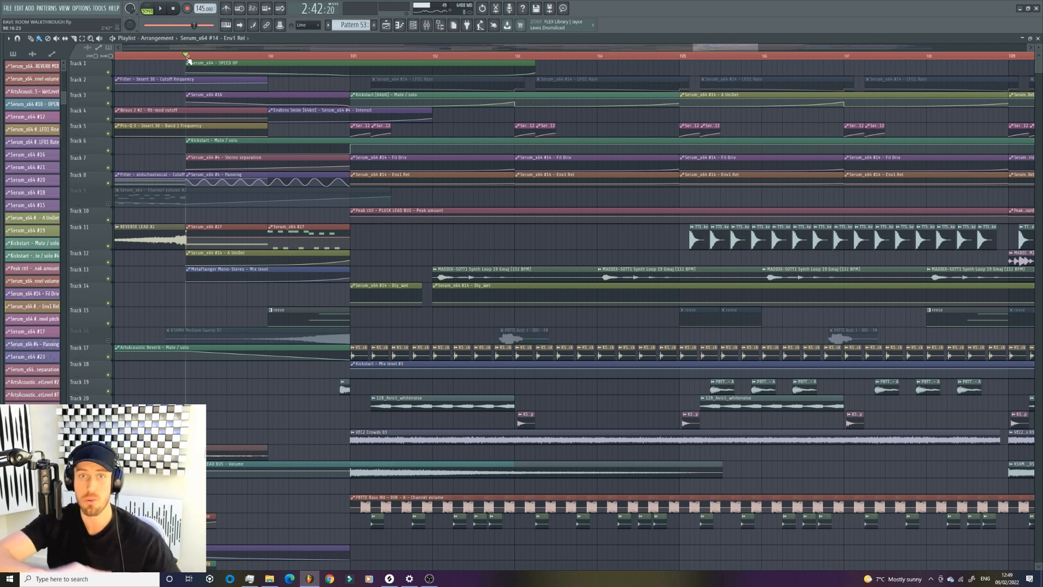
{"action": "key", "text": "space"}
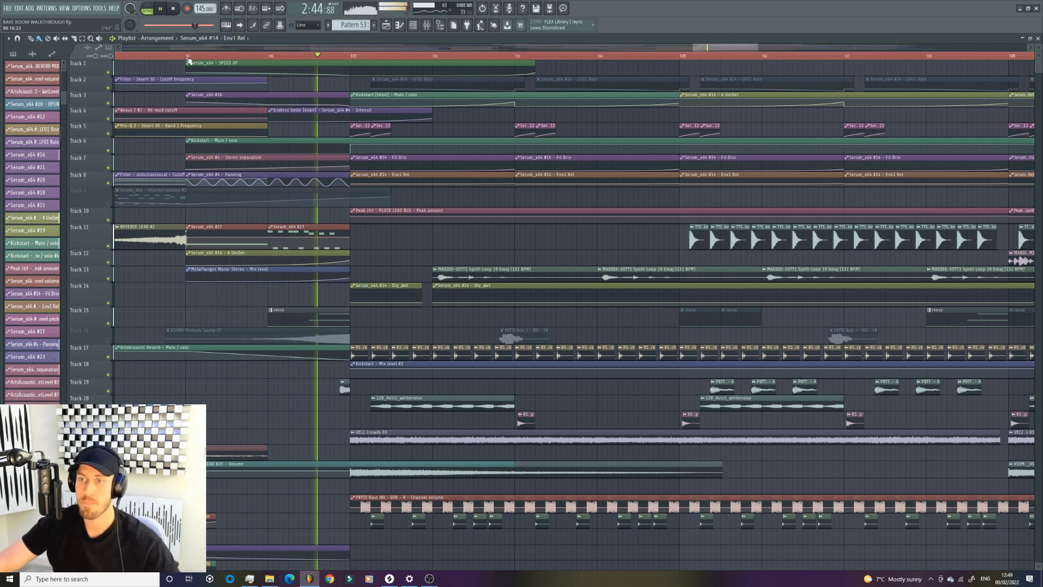
{"action": "key", "text": "space"}
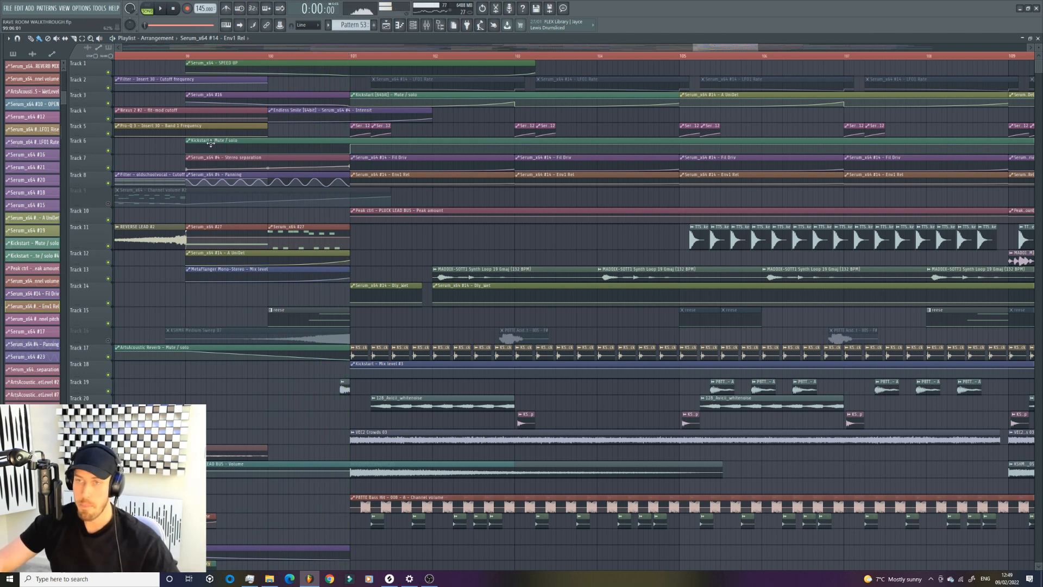
{"action": "left_click", "coordinate": [161, 56]}
{"action": "key", "text": "space"}
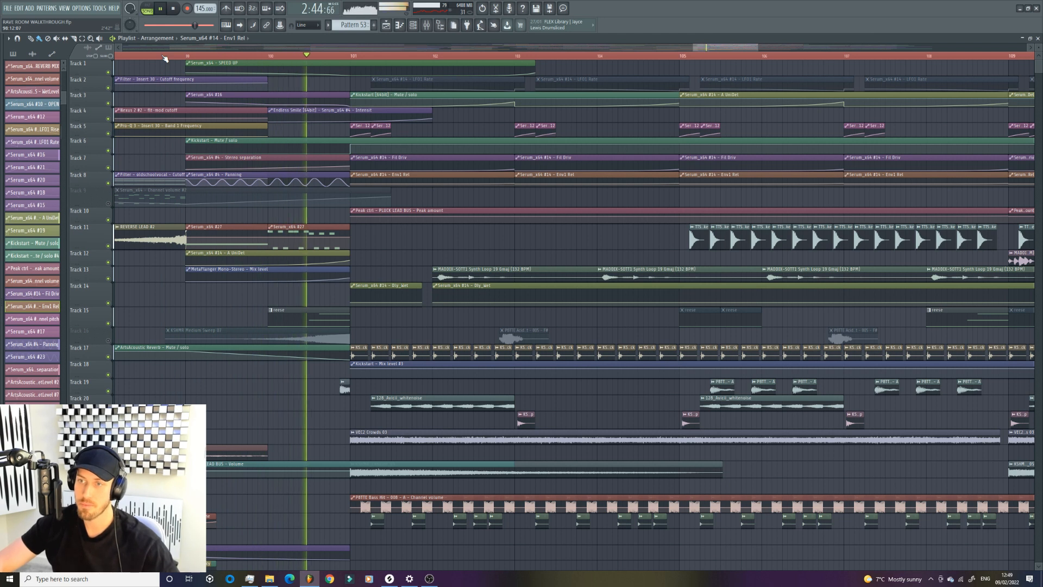
{"action": "key", "text": "space"}
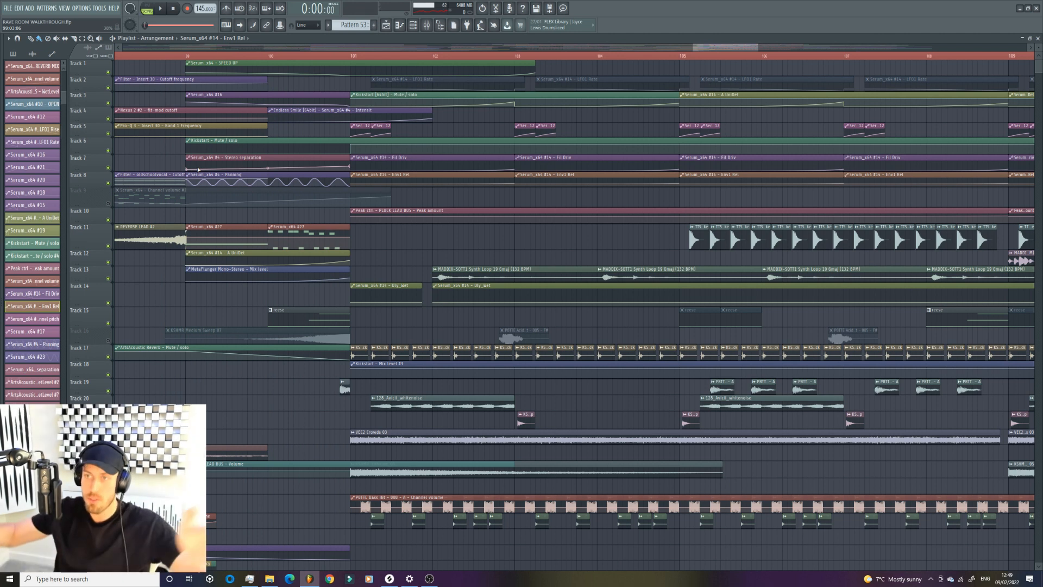
Step: Play from bar 99 into the second drop and show the wider arrangement back to the first drop
{"action": "left_click", "coordinate": [187, 56]}
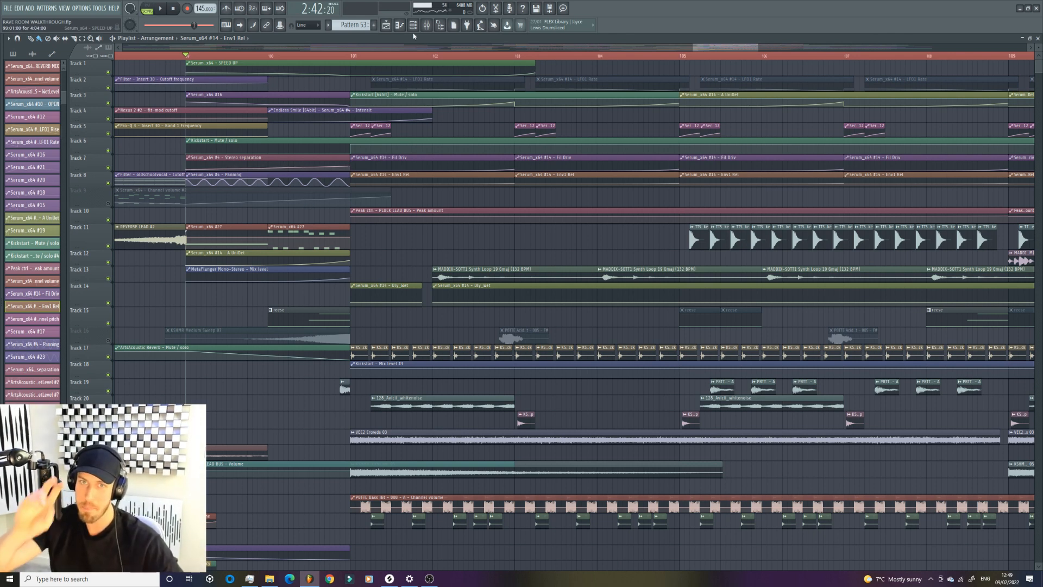
{"action": "key", "text": "space"}
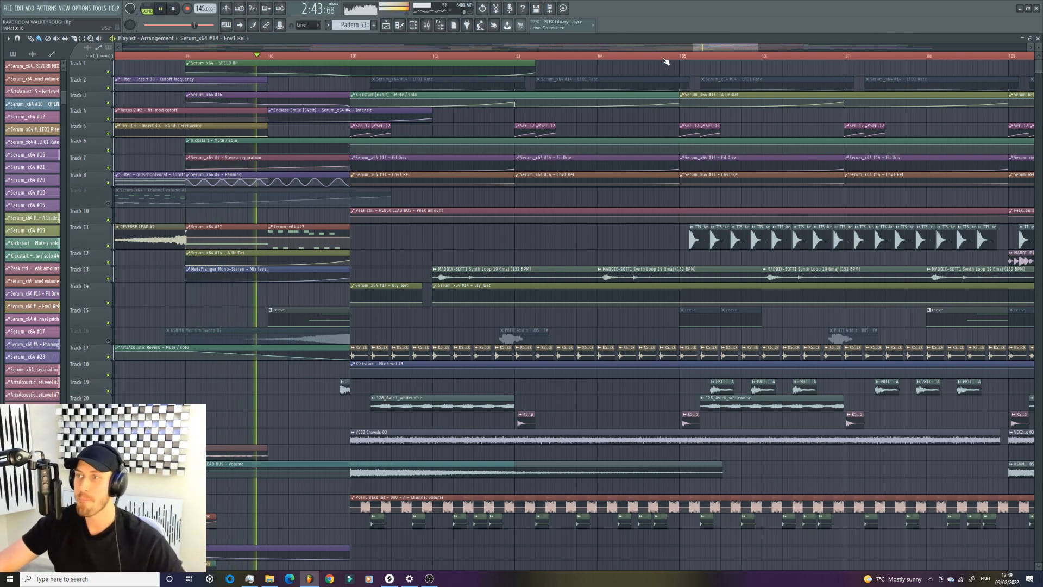
{"action": "left_click_drag", "start_coordinate": [692, 48], "coordinate": [200, 47]}
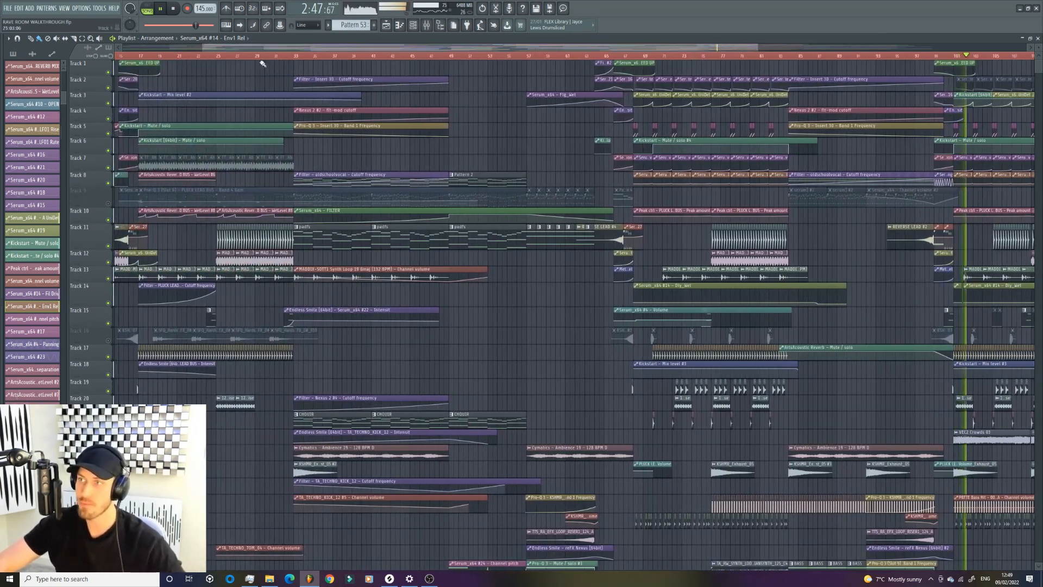